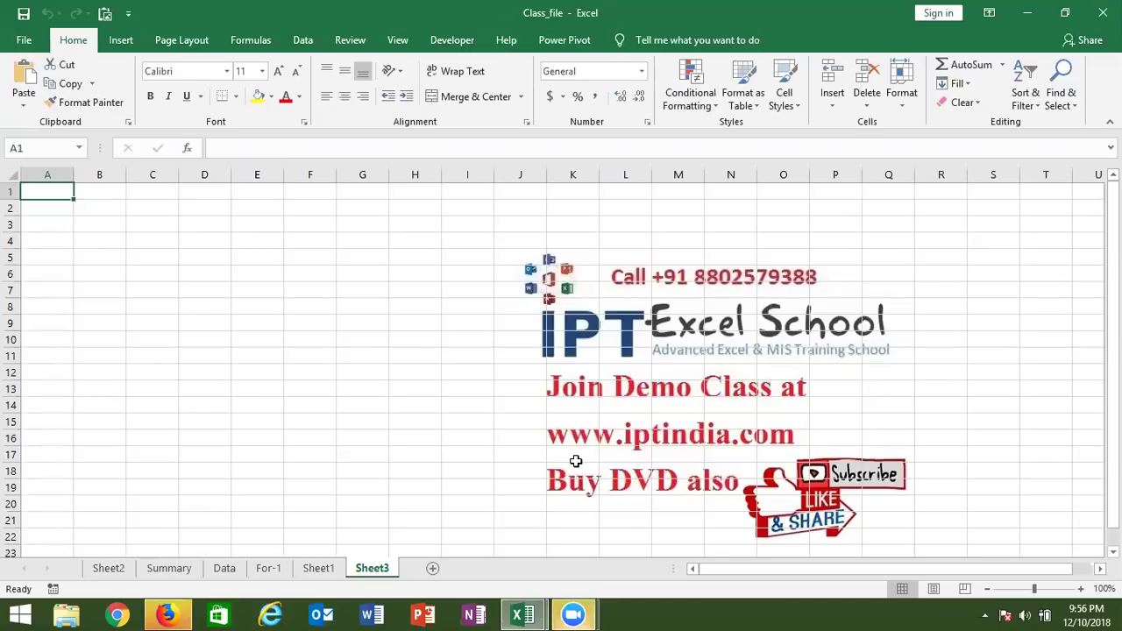
Close the Firefox window, declining the default-browser prompt
{"action": "left_click", "coordinate": [160, 612]}
{"action": "right_click", "coordinate": [160, 612]}
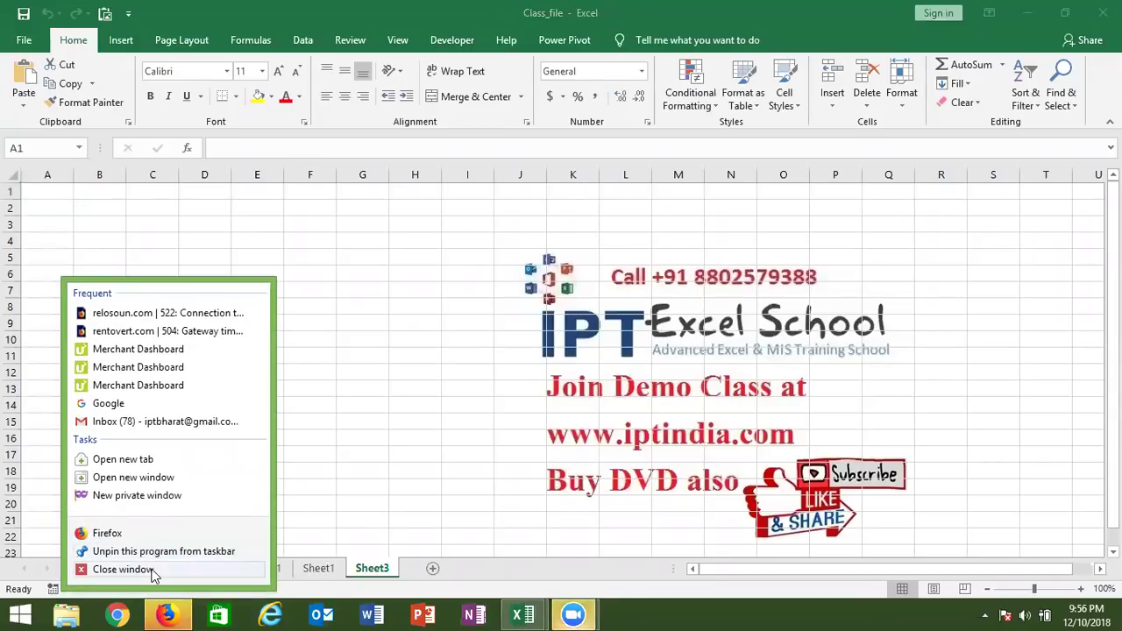
{"action": "left_click", "coordinate": [150, 566]}
{"action": "left_click", "coordinate": [631, 334]}
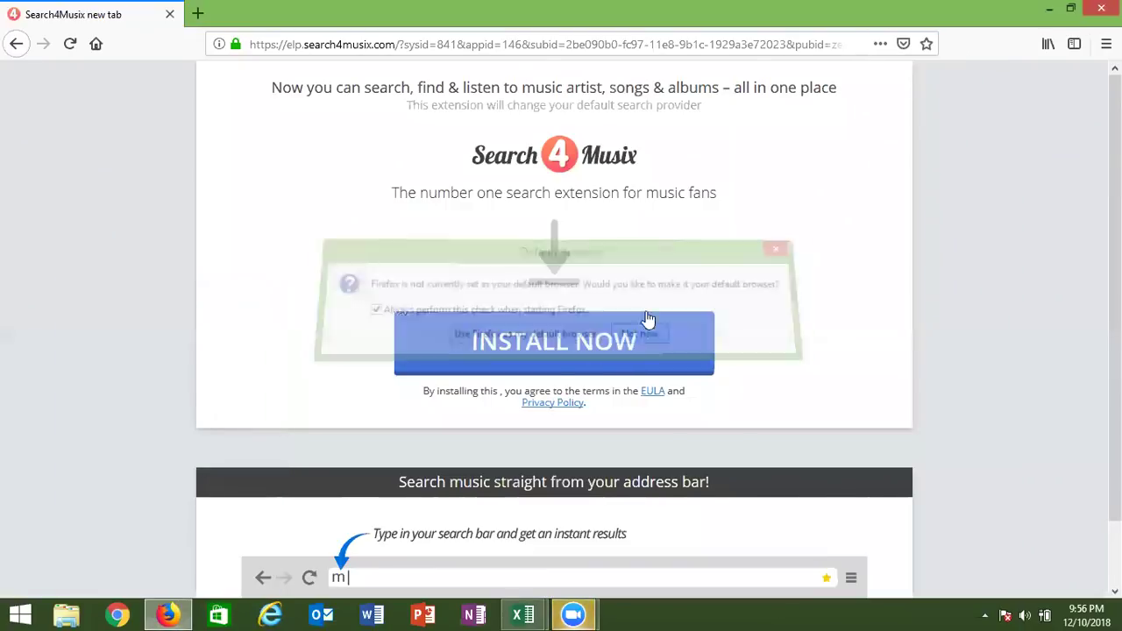
{"action": "left_click", "coordinate": [1094, 16]}
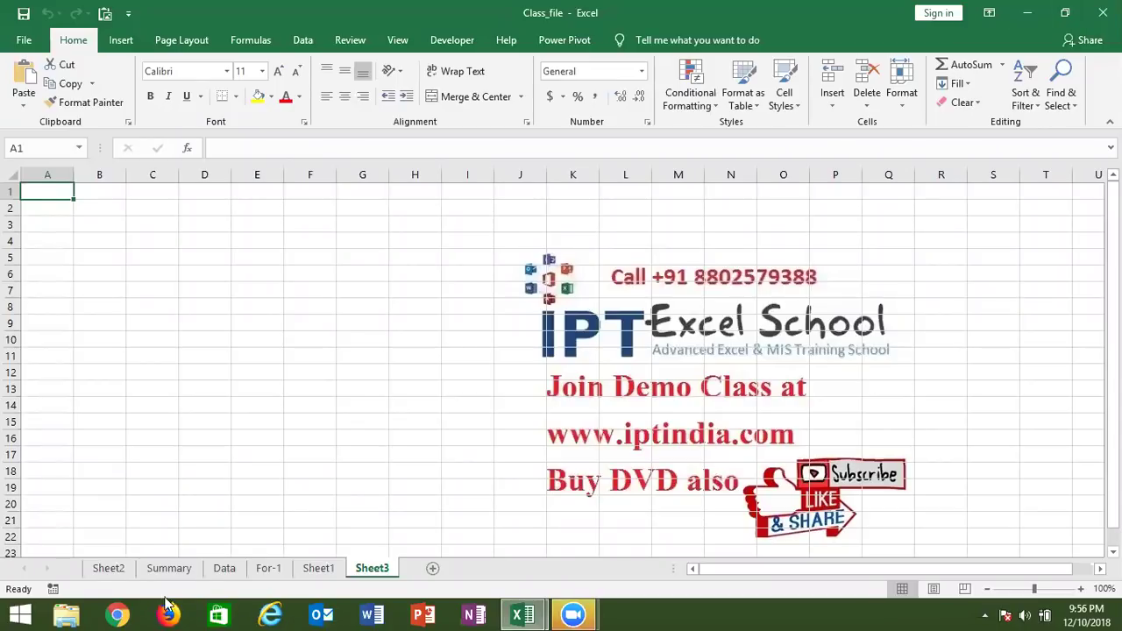
Open youtube.com in Chrome and search for iptindia
{"action": "left_click", "coordinate": [123, 614]}
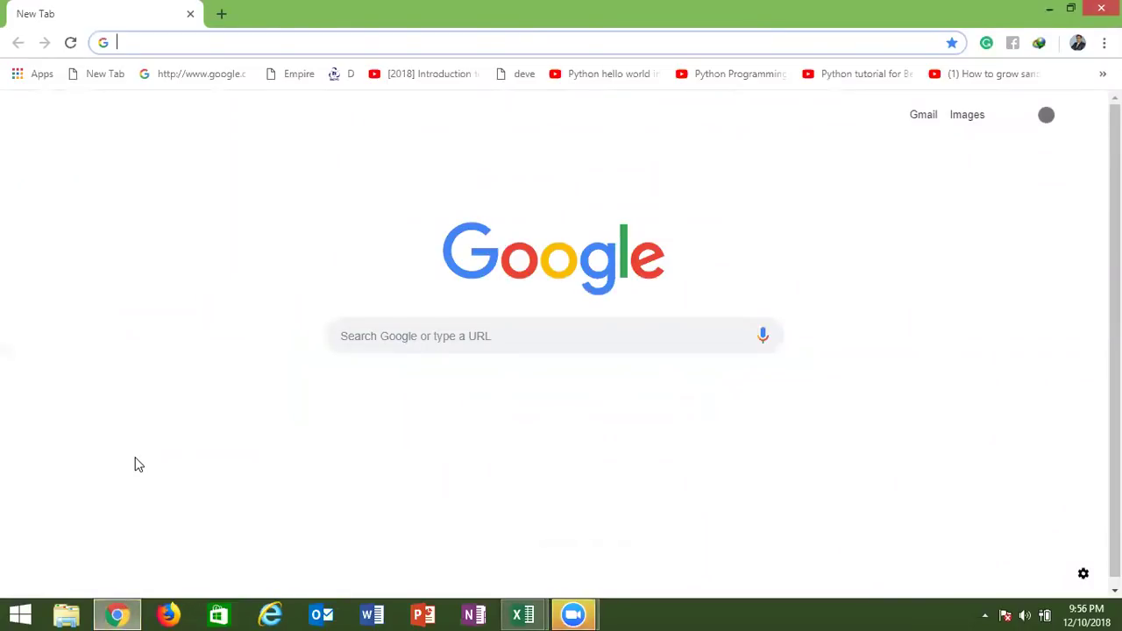
{"action": "type", "text": "youtube.com"}
{"action": "key", "text": "Return"}
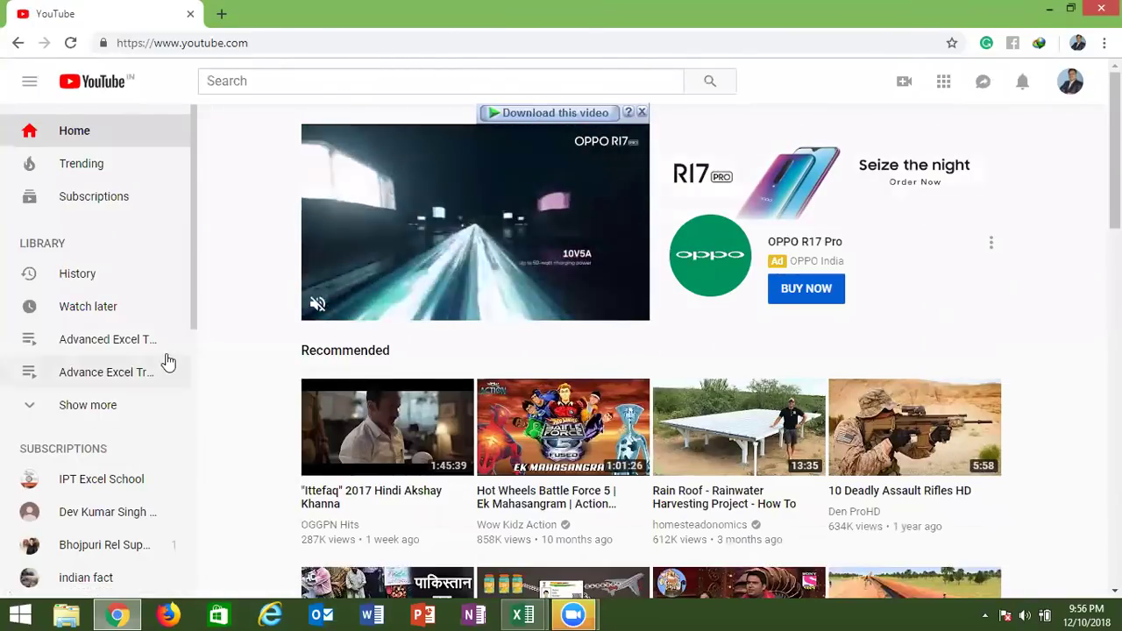
{"action": "left_click", "coordinate": [305, 86]}
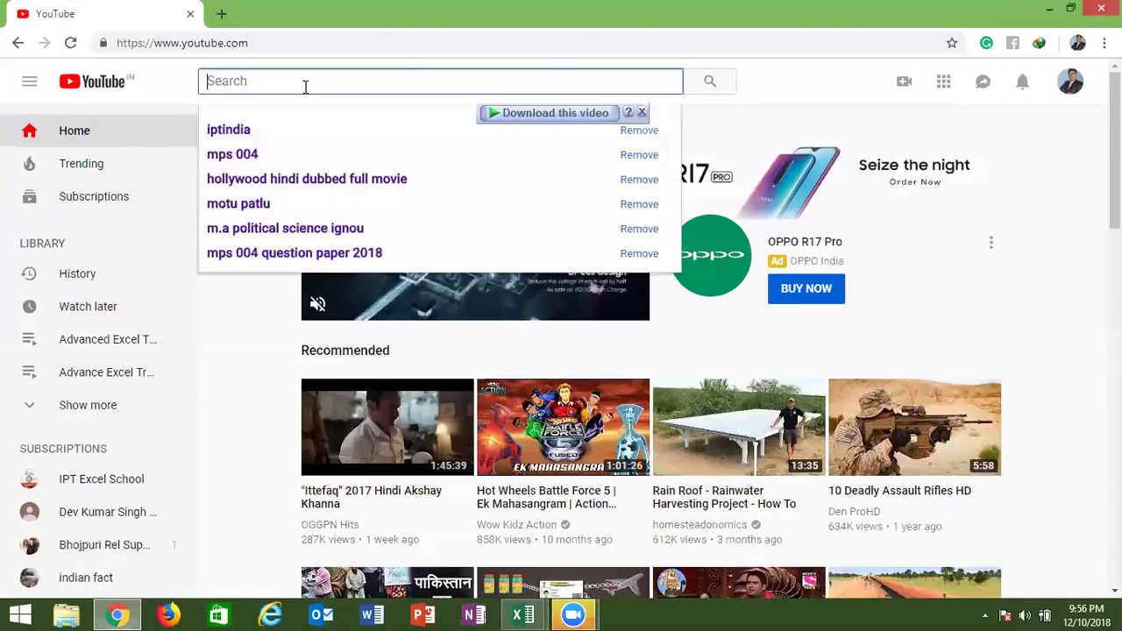
{"action": "type", "text": "ip"}
{"action": "key", "text": "Down"}
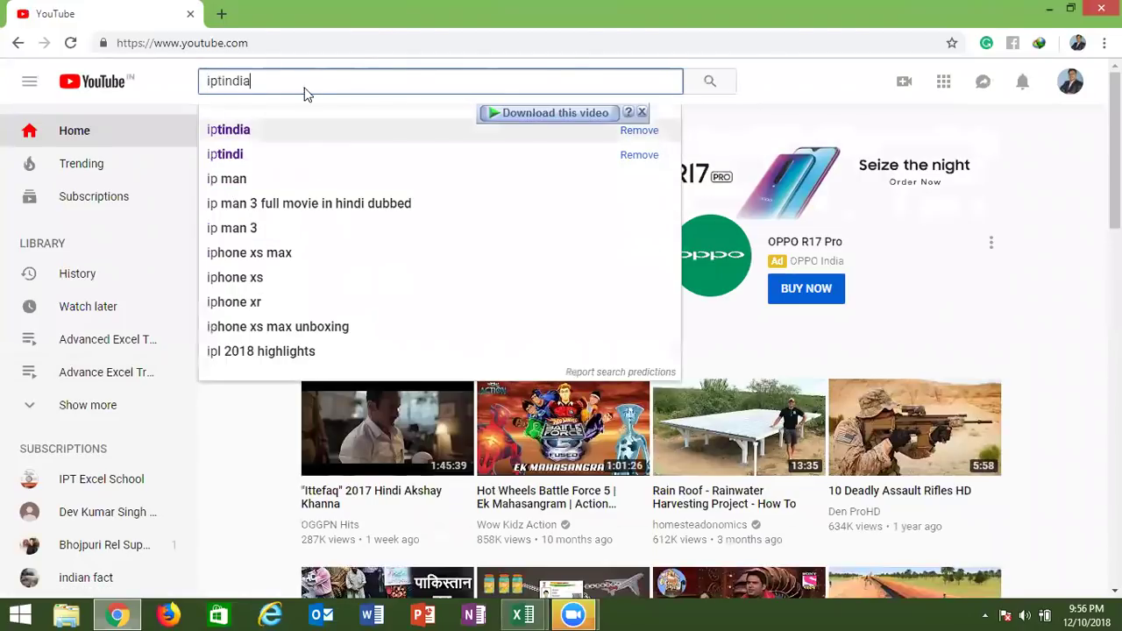
{"action": "key", "text": "Return"}
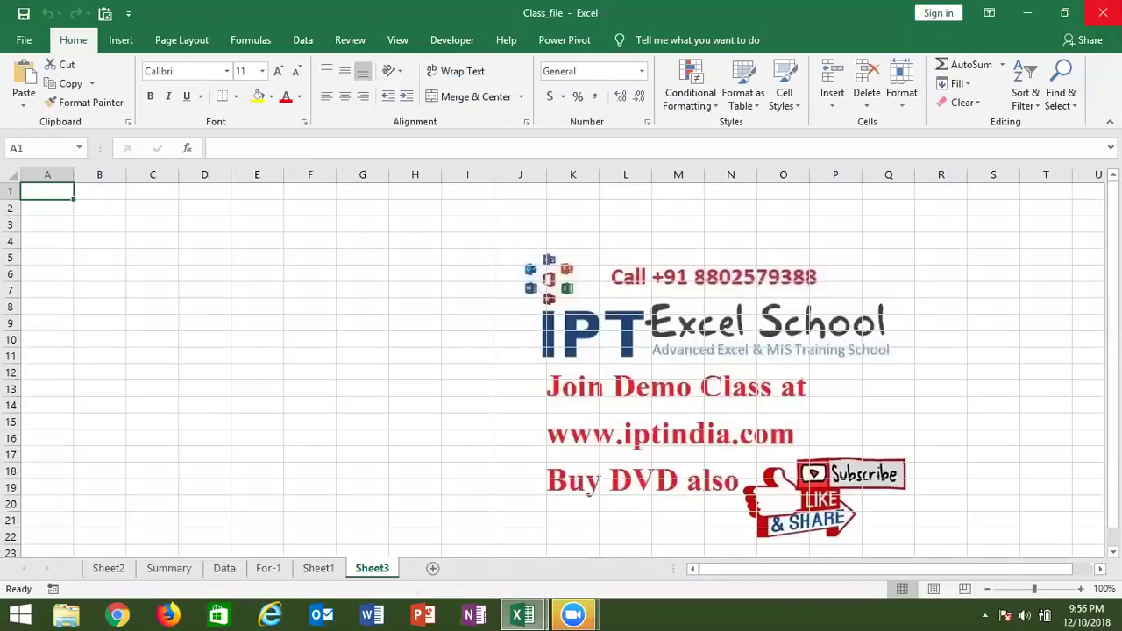
Enter the numbers 1 to 6 down cells A1:A6
{"action": "left_click", "coordinate": [105, 203]}
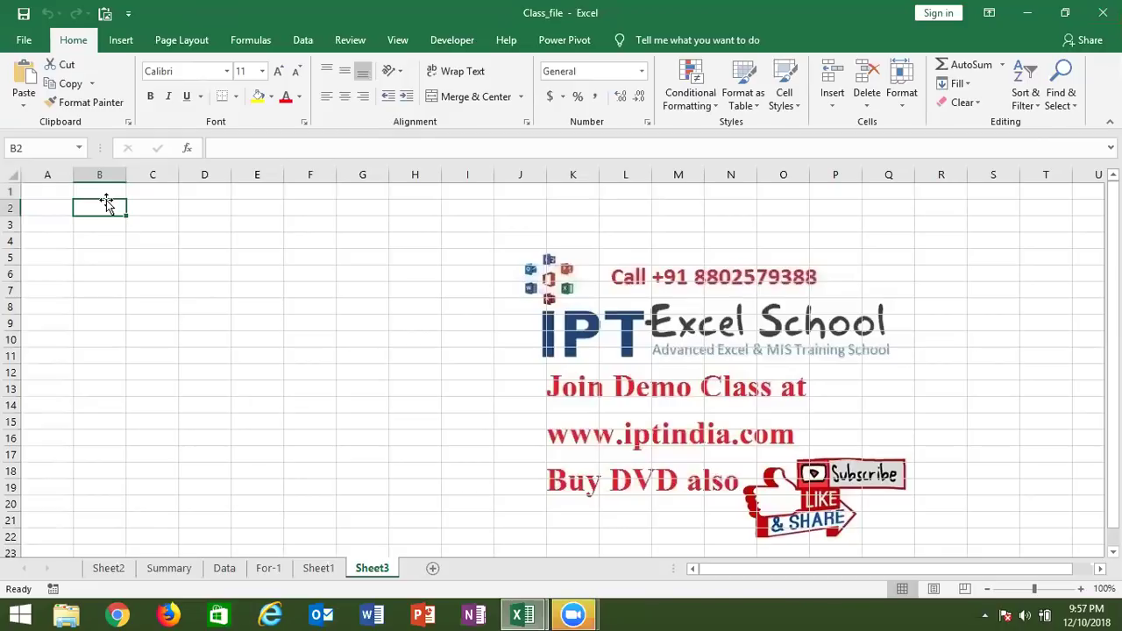
{"action": "left_click", "coordinate": [48, 194]}
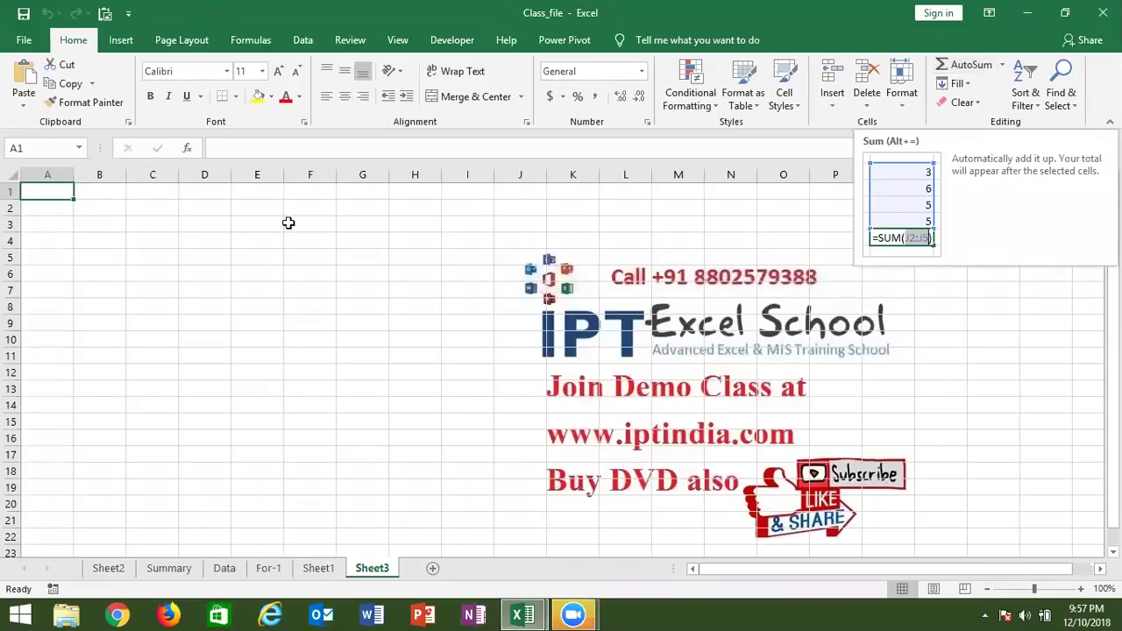
{"action": "type", "text": "1 2 3 4 5"}
{"action": "key", "text": "Return"}
{"action": "type", "text": "6"}
{"action": "key", "text": "Return"}
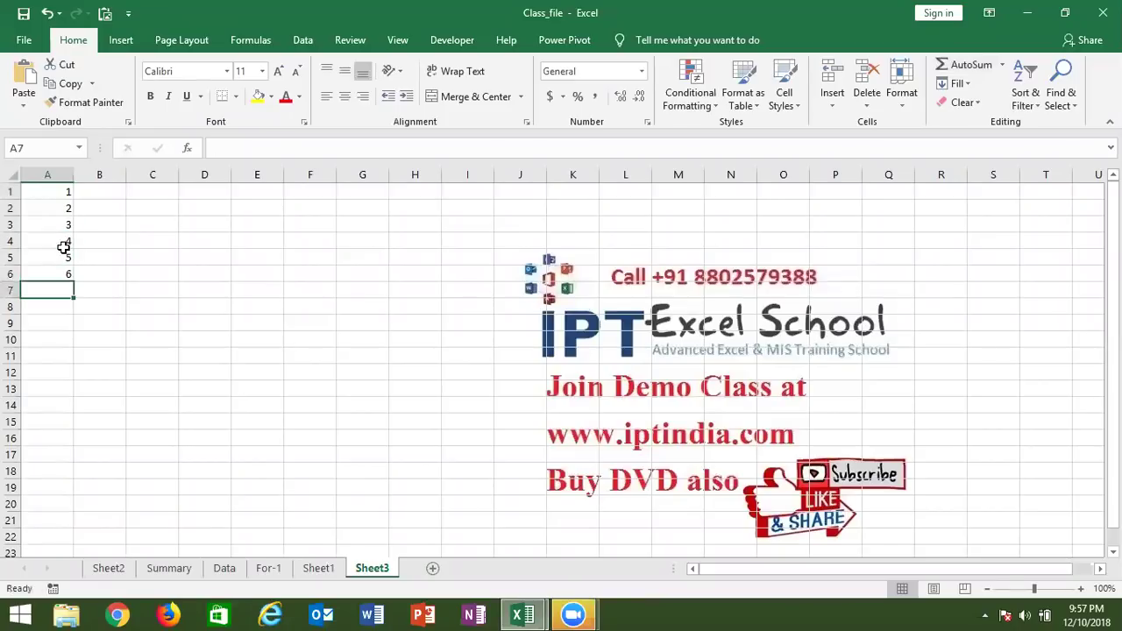
Total A1:A6 in A7 with AutoSum (21), then clear that total
{"action": "type", "text": "=s"}
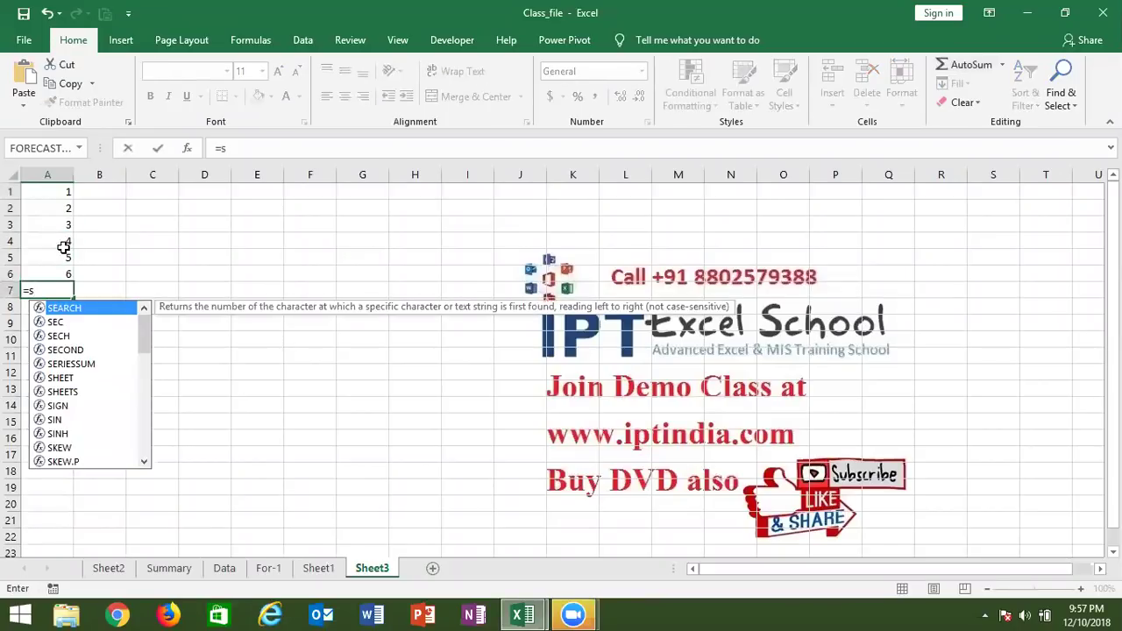
{"action": "type", "text": "um"}
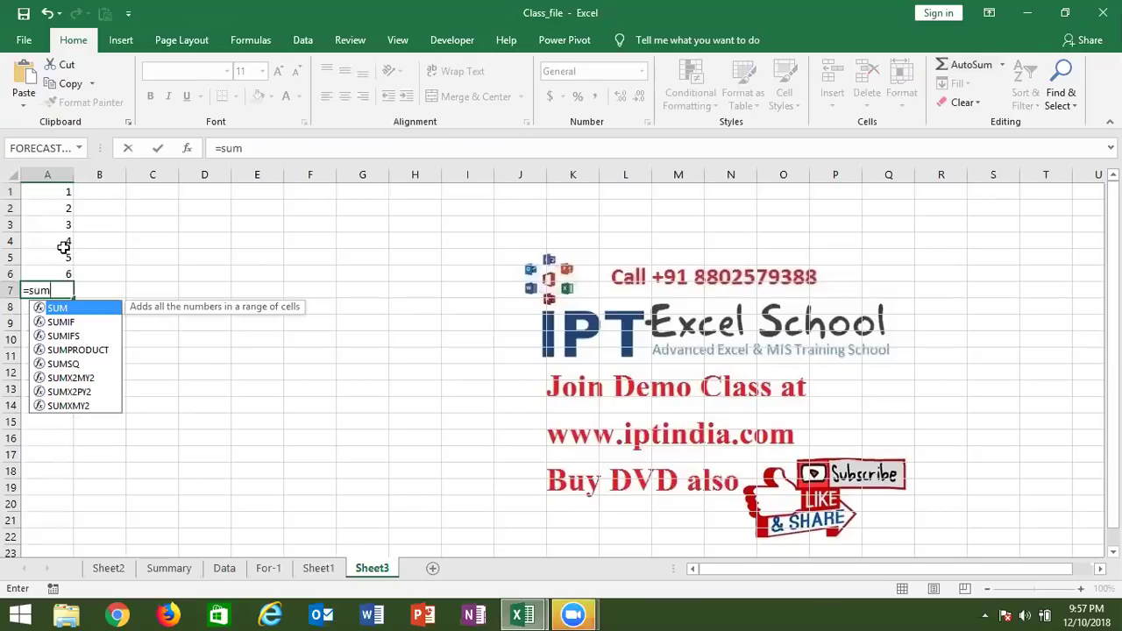
{"action": "key", "text": "Escape"}
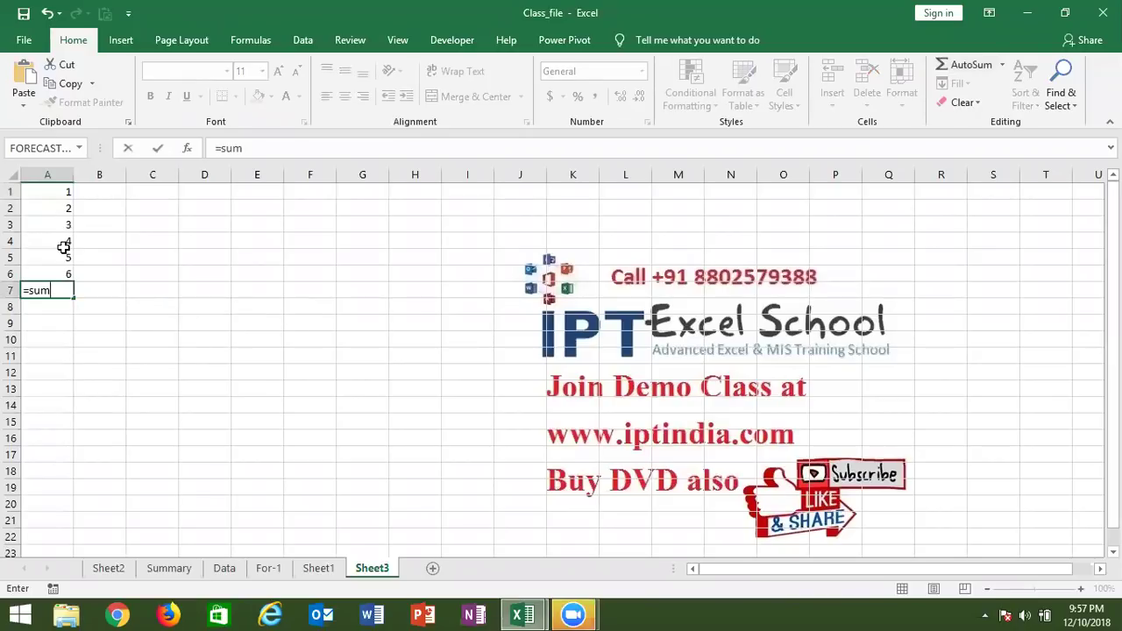
{"action": "key", "text": "Escape"}
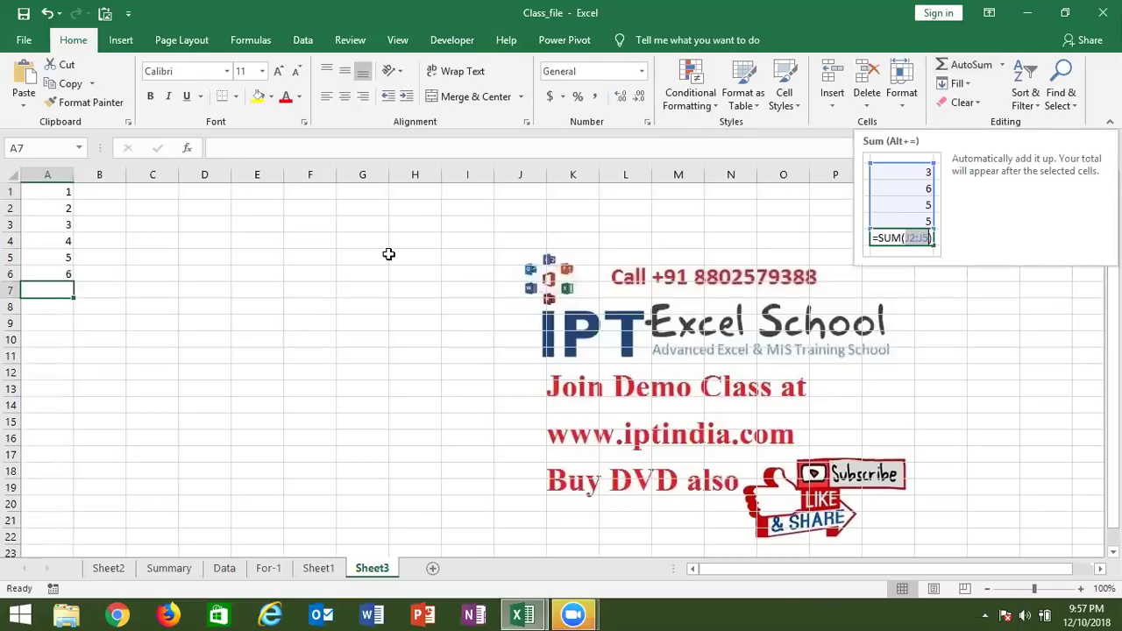
{"action": "key", "text": "alt+equal"}
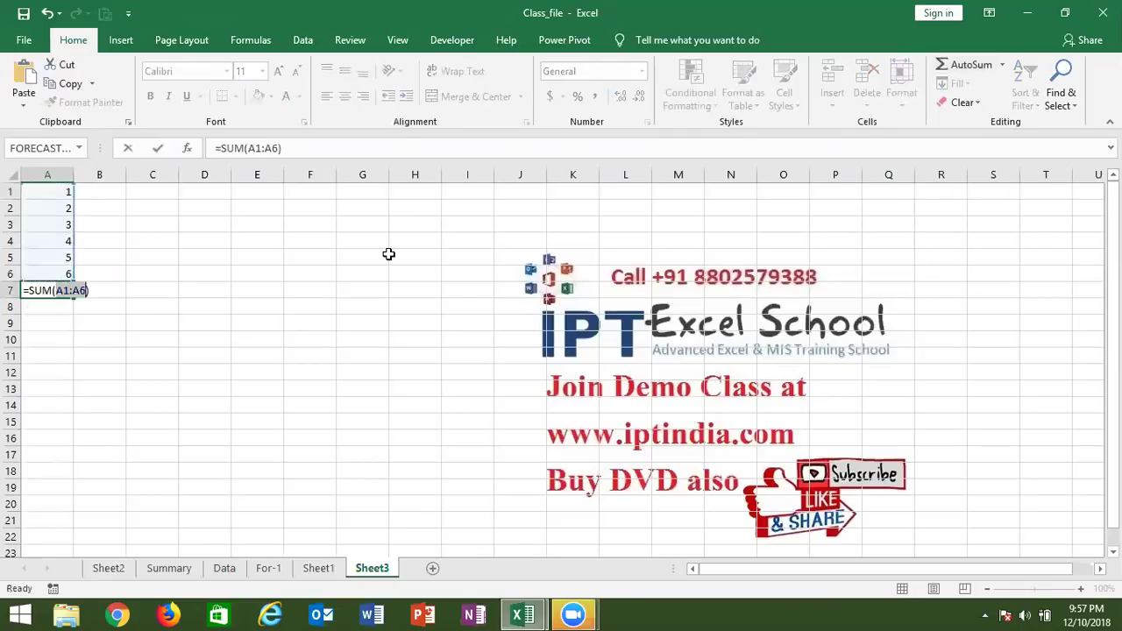
{"action": "key", "text": "ctrl+Return"}
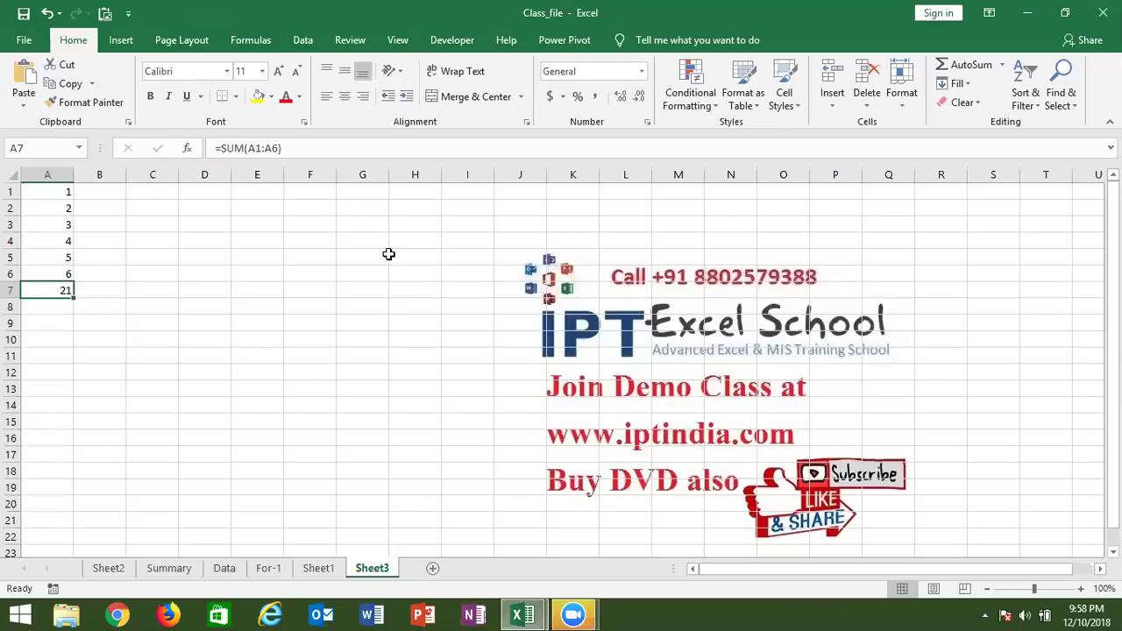
{"action": "key", "text": "Delete"}
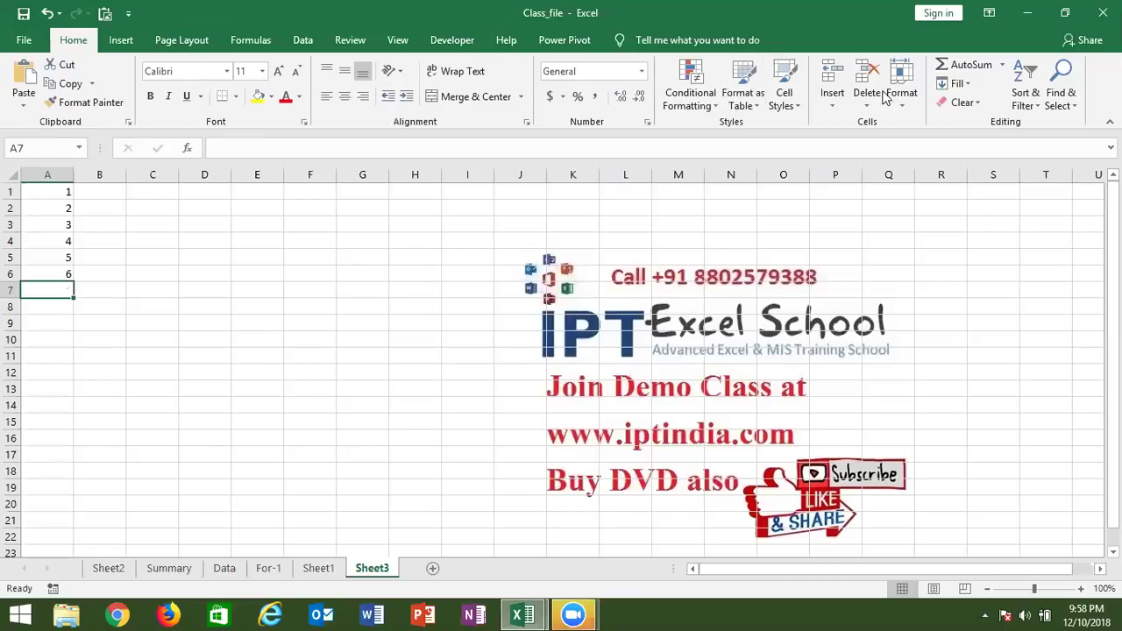
Look at the AutoSum and Fill dropdown lists without choosing anything
{"action": "left_click", "coordinate": [1004, 66]}
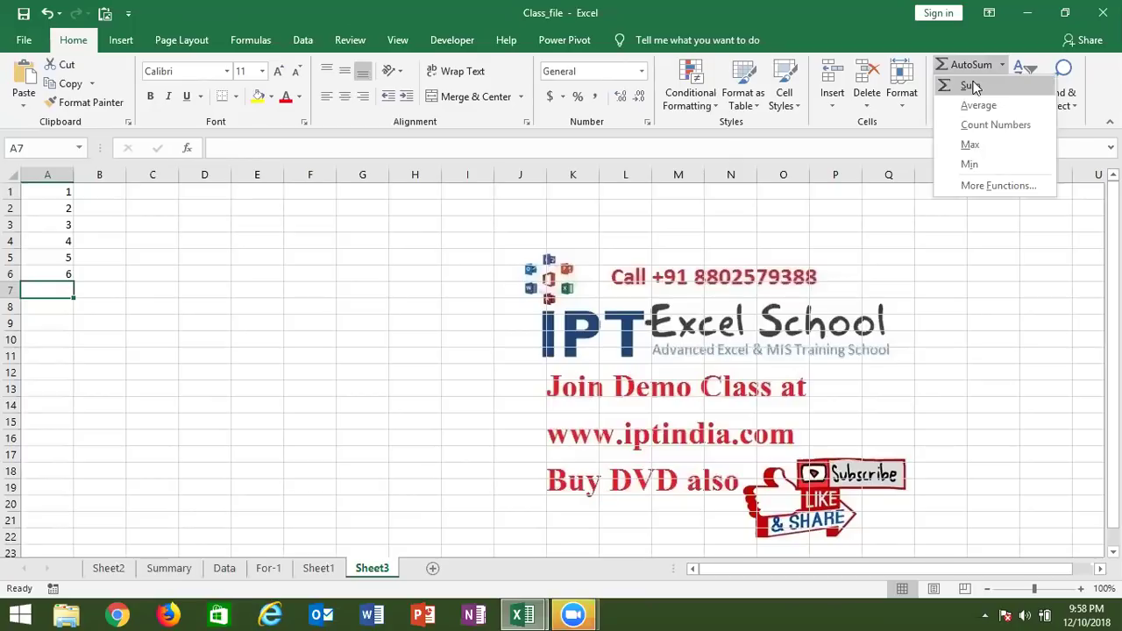
{"action": "key", "text": "Escape"}
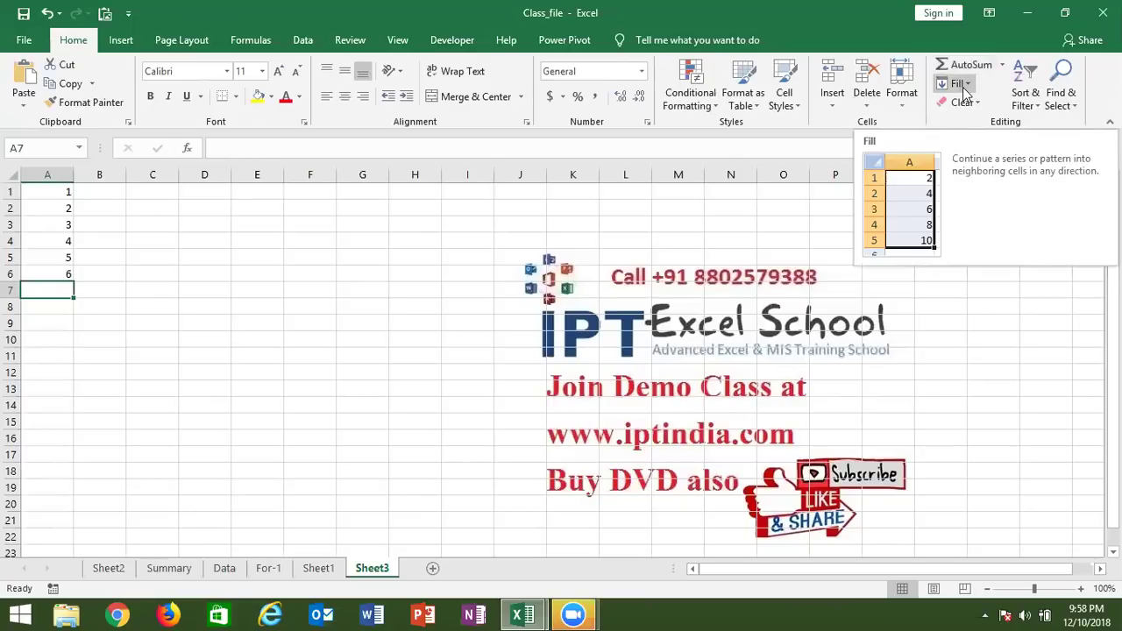
{"action": "left_click", "coordinate": [964, 85]}
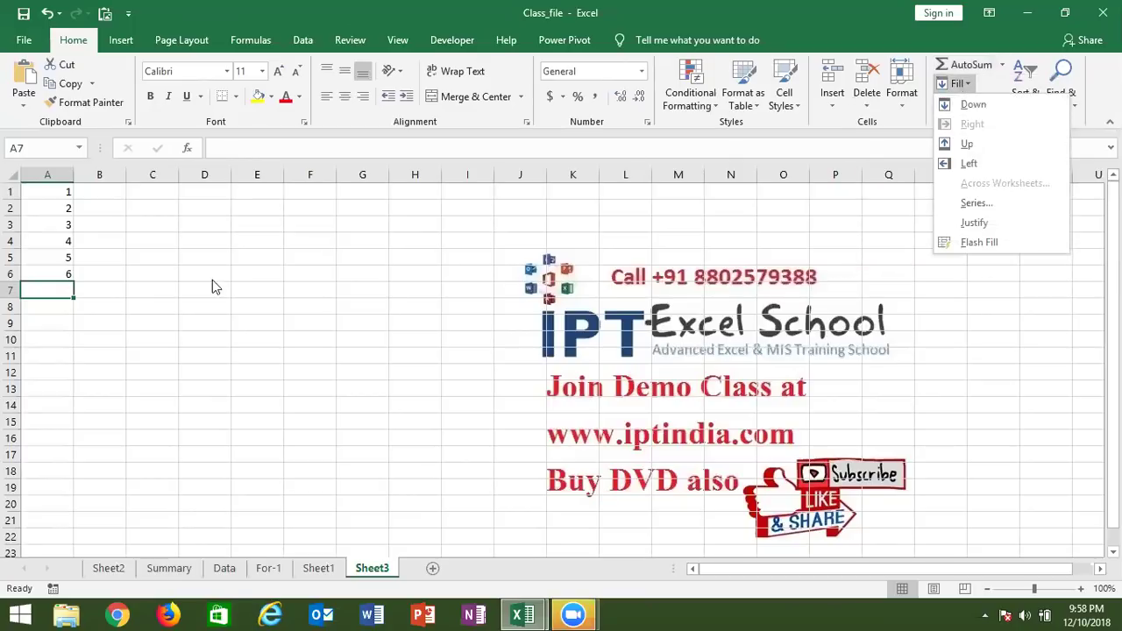
{"action": "key", "text": "Escape"}
Select A1:A6 and delete the numbers 1 to 6
{"action": "left_click", "coordinate": [54, 191]}
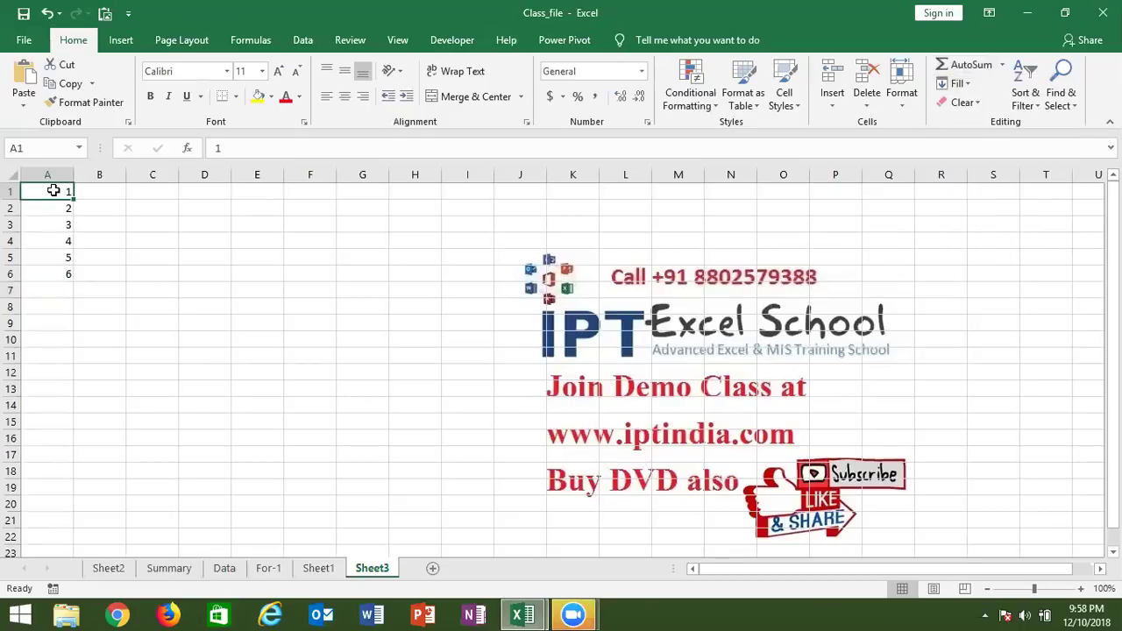
{"action": "key", "text": "shift+Down"}
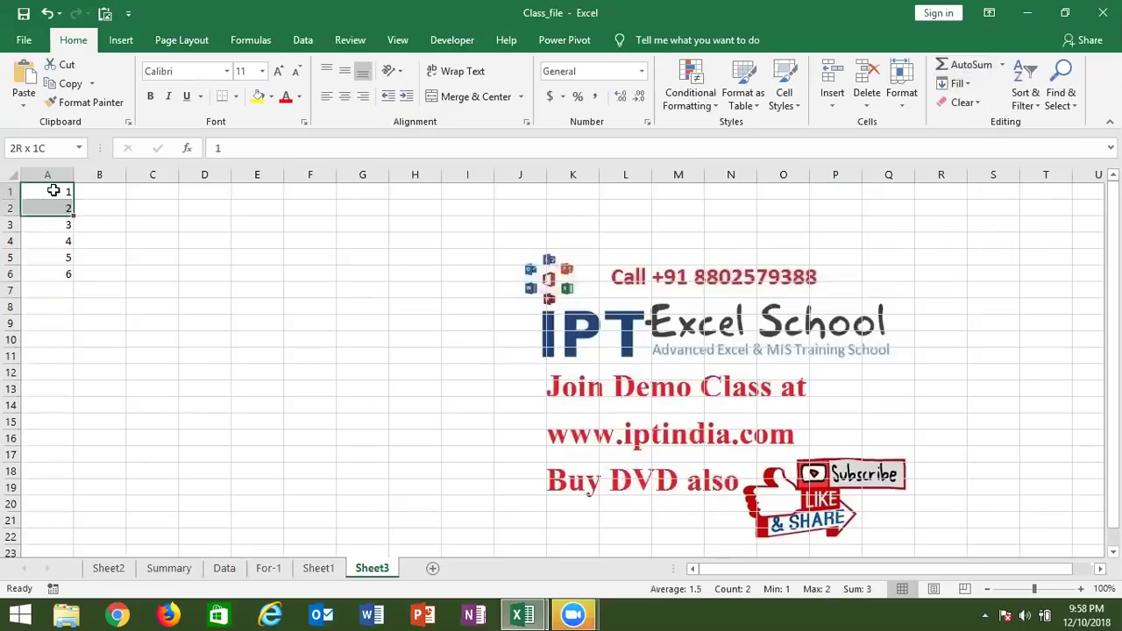
{"action": "key", "text": "shift+Down"}
{"action": "key", "text": "shift+Down"}
{"action": "key", "text": "shift+Down"}
{"action": "key", "text": "shift+Down"}
{"action": "key", "text": "Delete"}
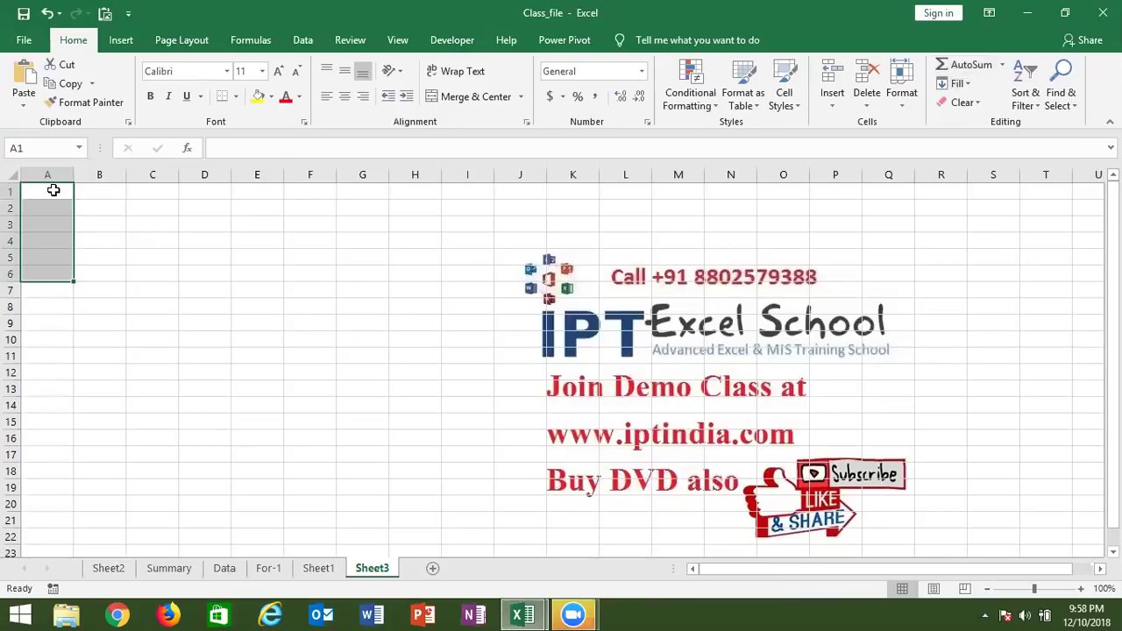
{"action": "left_click", "coordinate": [53, 190]}
Enter =RANDBETWEEN(10,90) in cell A1
{"action": "double_click", "coordinate": [54, 191]}
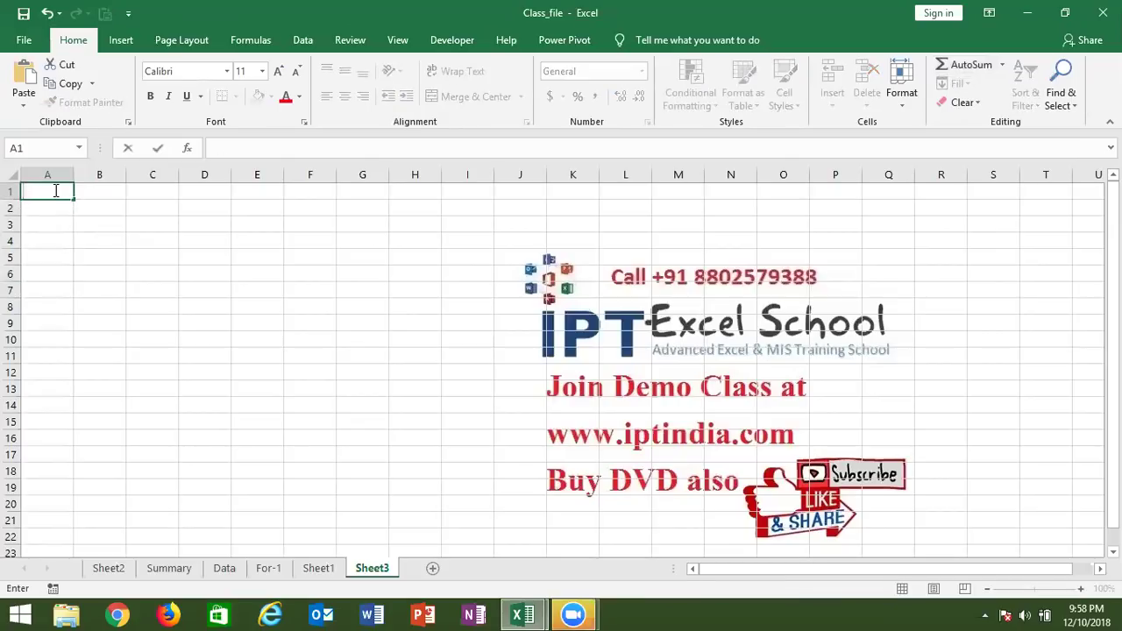
{"action": "type", "text": "=ra"}
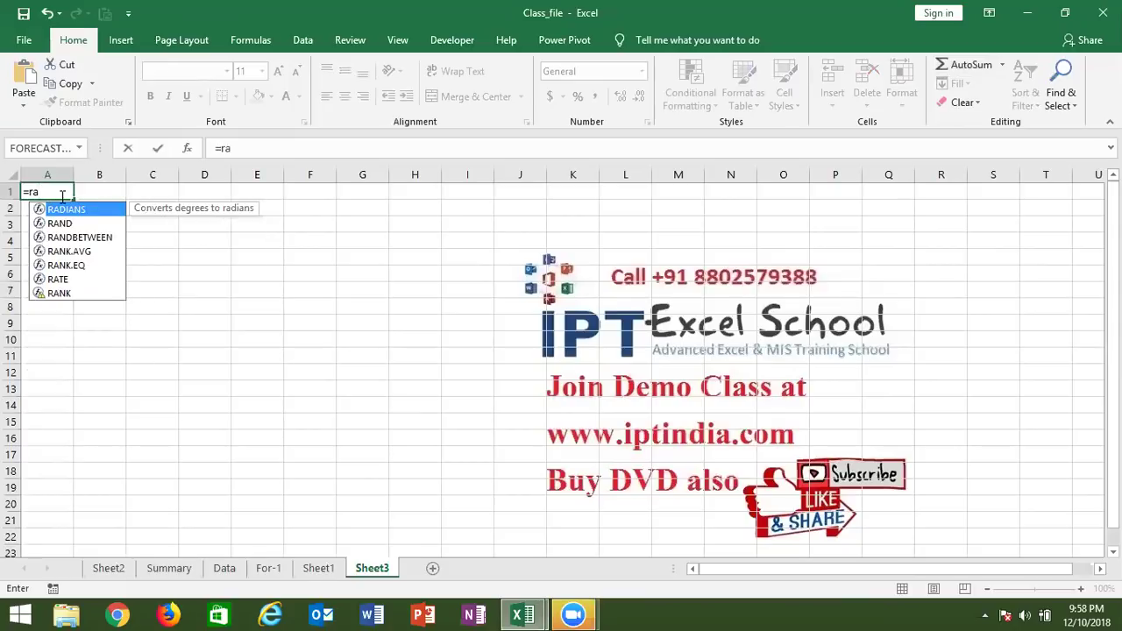
{"action": "key", "text": "Down"}
{"action": "key", "text": "Down"}
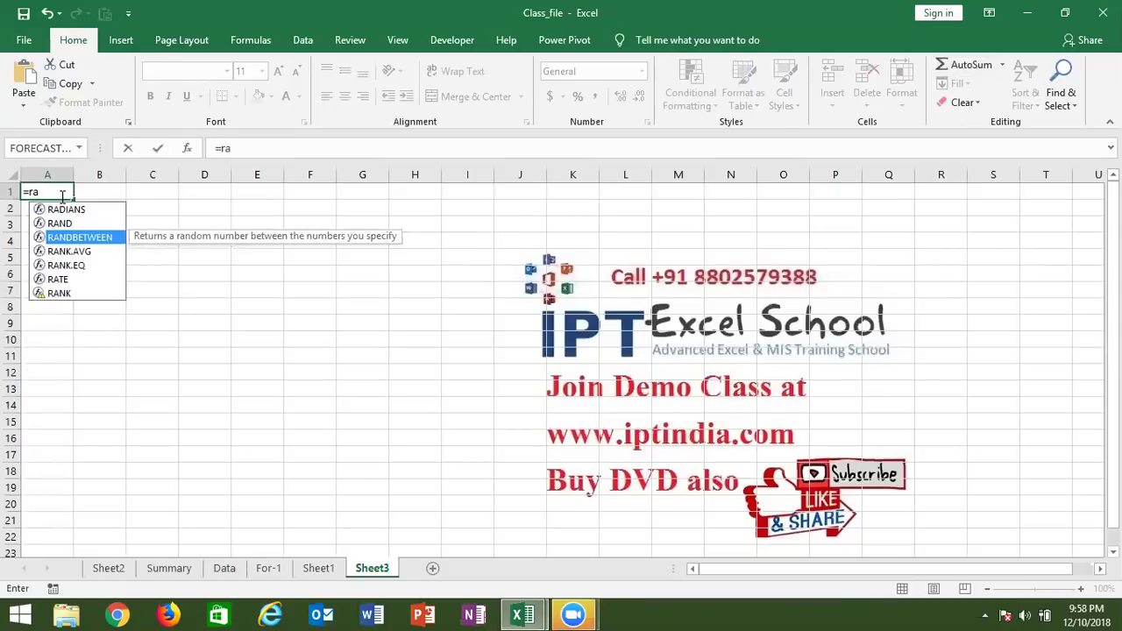
{"action": "key", "text": "Tab"}
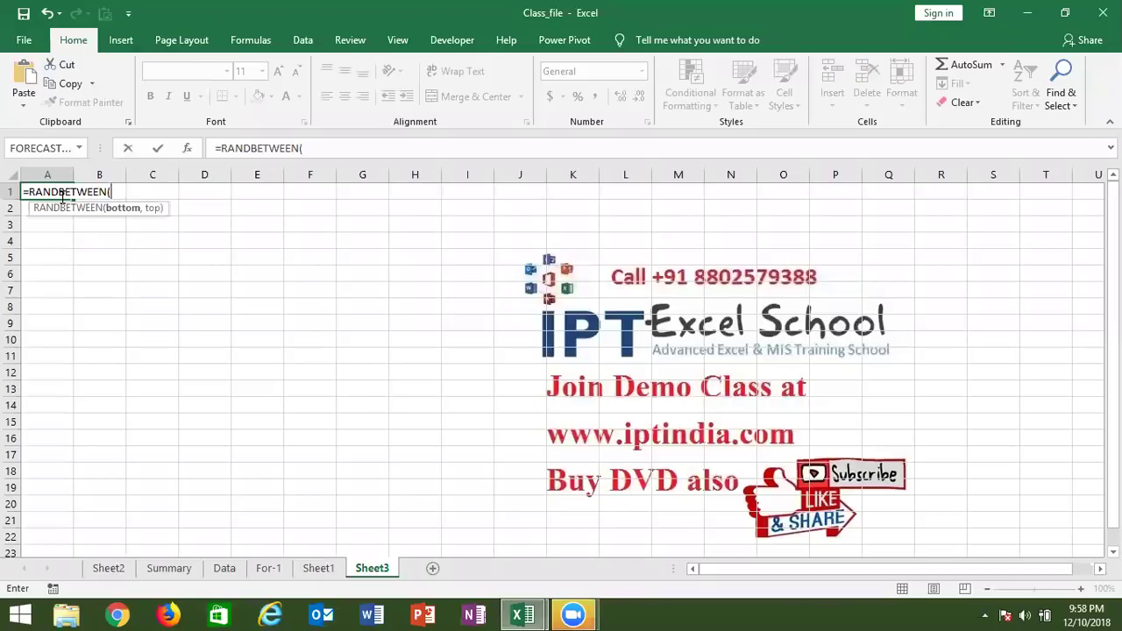
{"action": "type", "text": "10,90"}
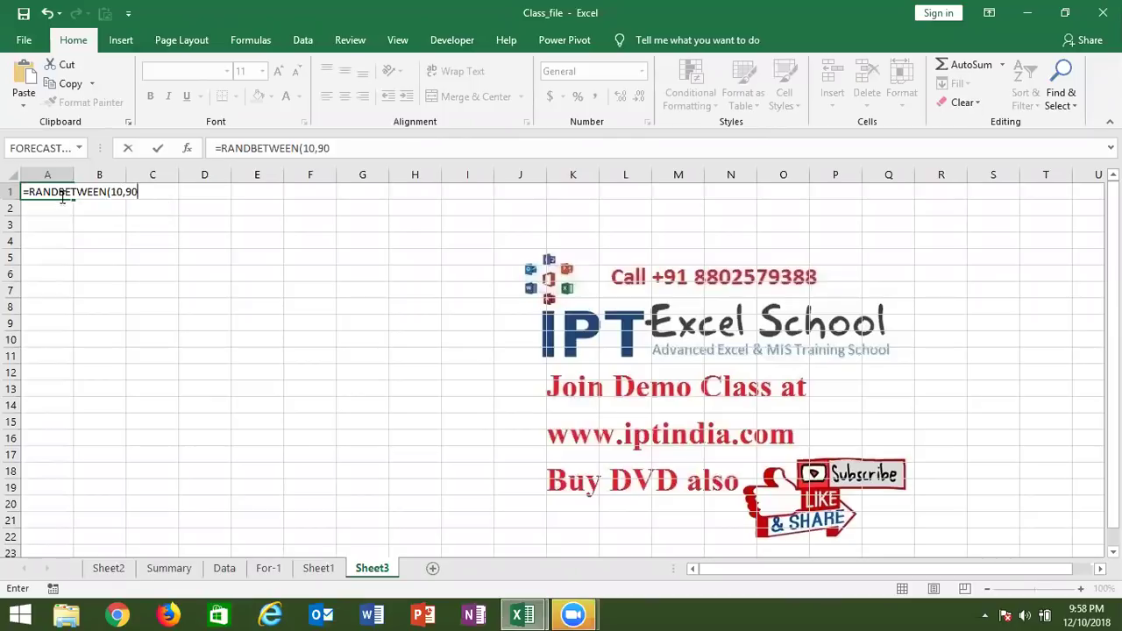
{"action": "key", "text": "Return"}
Fill a block from A1 with the random formula, copy it, then return to A1
{"action": "left_click", "coordinate": [63, 198]}
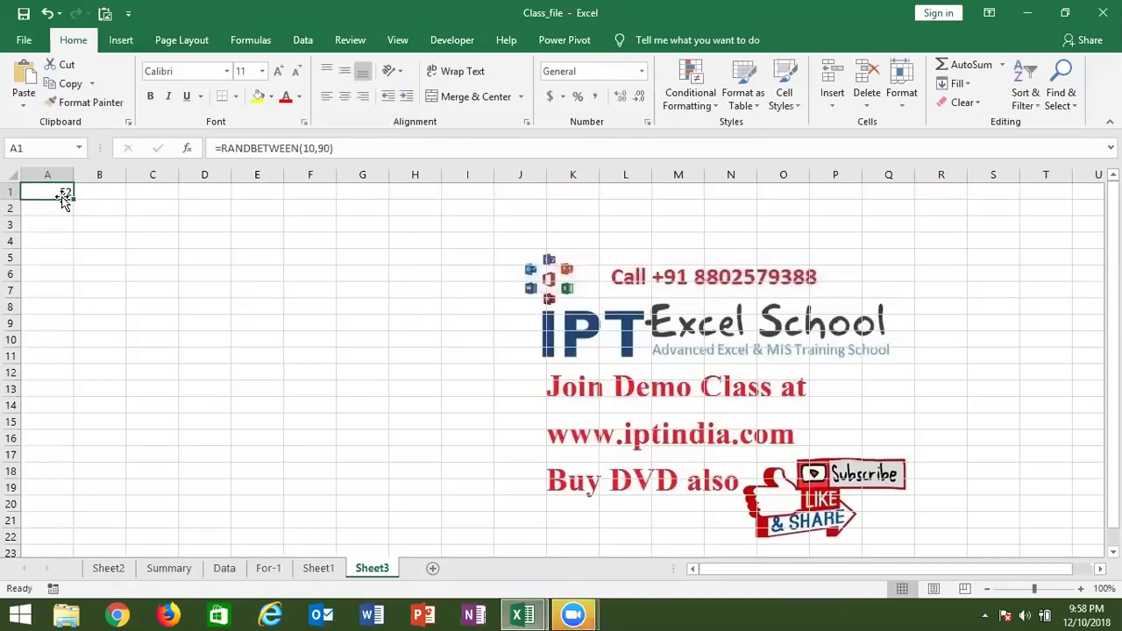
{"action": "key", "text": "shift+Right"}
{"action": "key", "text": "shift+Right"}
{"action": "key", "text": "shift+Right"}
{"action": "key", "text": "shift+Right"}
{"action": "key", "text": "shift+Right"}
{"action": "key", "text": "shift+Right"}
{"action": "key", "text": "shift+Down"}
{"action": "key", "text": "shift+Down"}
{"action": "key", "text": "shift+Down"}
{"action": "key", "text": "shift+Down"}
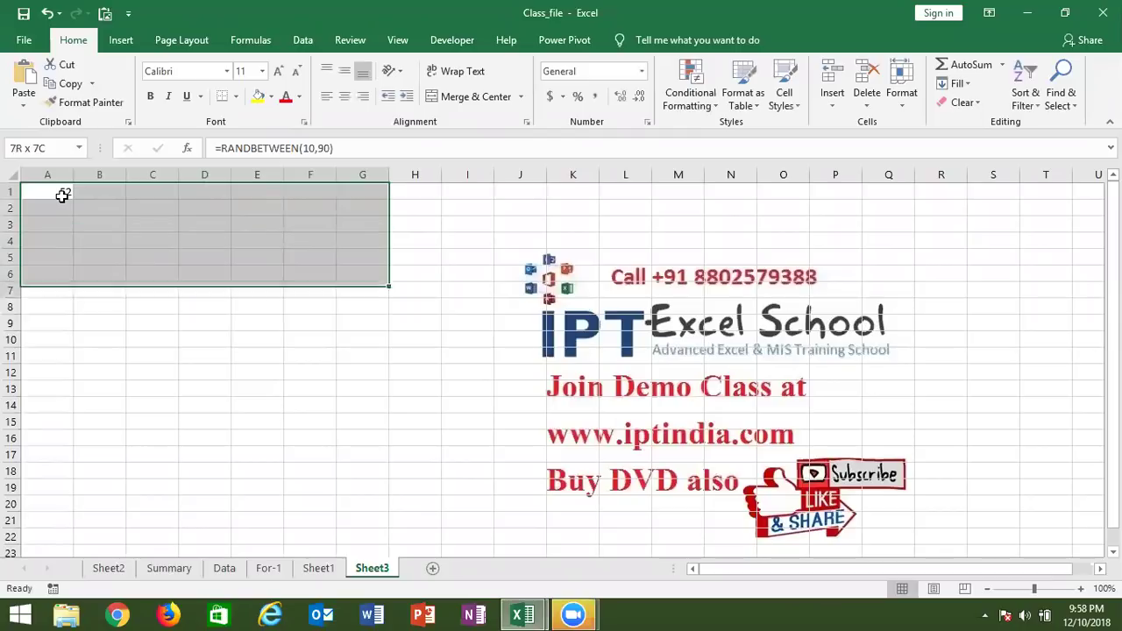
{"action": "key", "text": "shift+Down"}
{"action": "key", "text": "shift+Down"}
{"action": "key", "text": "shift+Down"}
{"action": "key", "text": "ctrl+Return"}
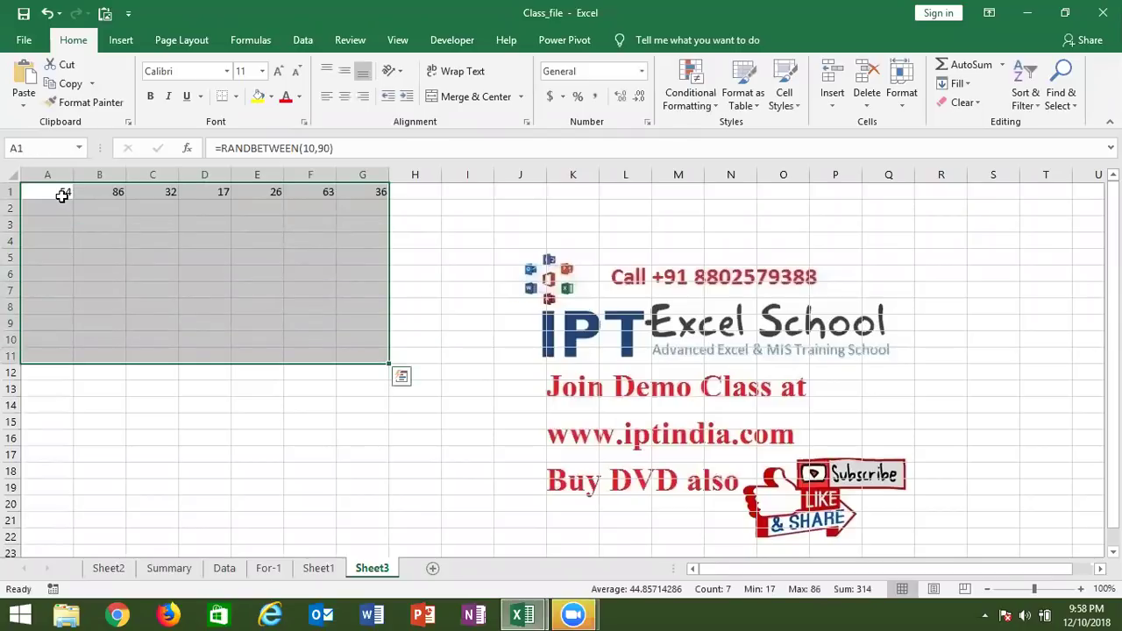
{"action": "key", "text": "ctrl+c"}
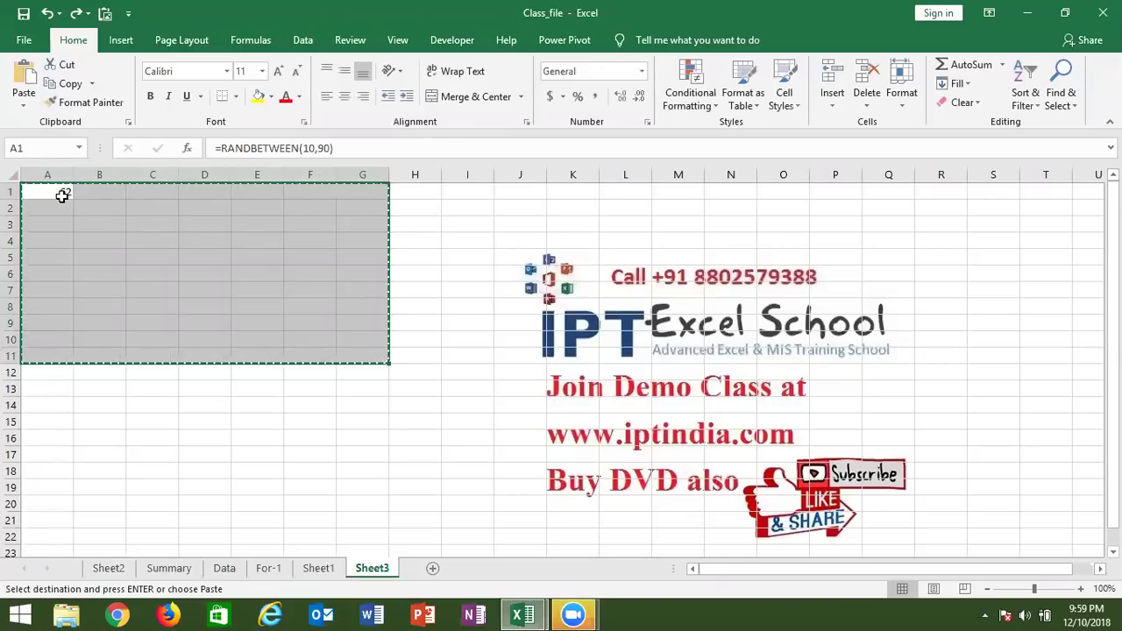
{"action": "key", "text": "Escape"}
{"action": "left_click", "coordinate": [63, 195]}
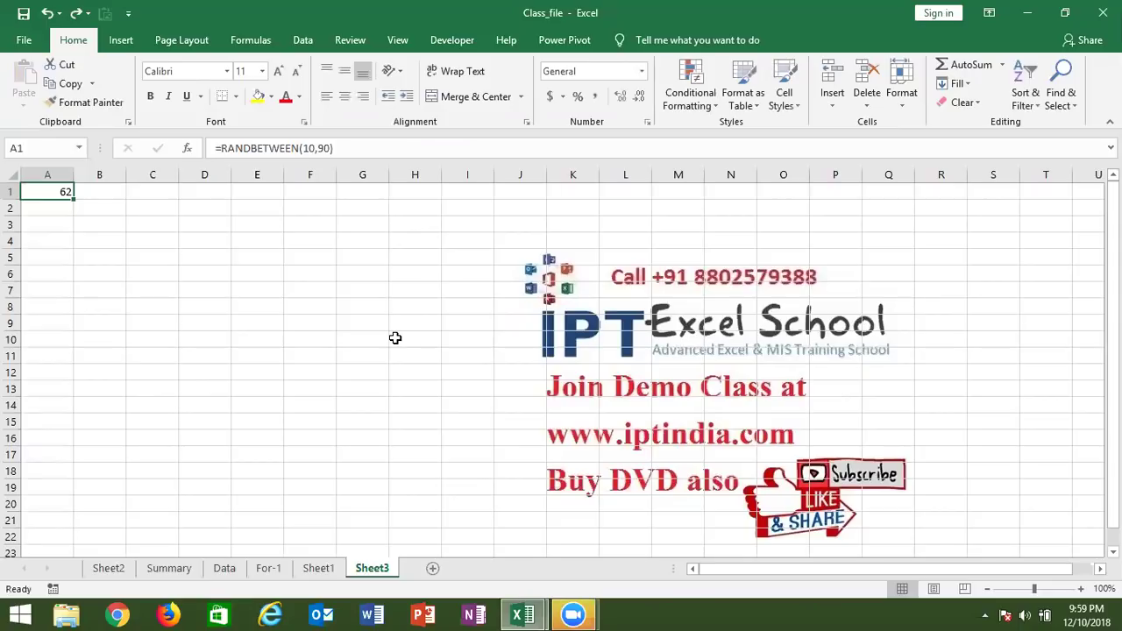
Fill A1:F7 with the random formula using Ctrl+D and Ctrl+R
{"action": "key", "text": "shift+Right"}
{"action": "key", "text": "shift+Right"}
{"action": "key", "text": "shift+Right"}
{"action": "key", "text": "shift+Right"}
{"action": "key", "text": "shift+Down"}
{"action": "key", "text": "shift+Down"}
{"action": "key", "text": "shift+Down"}
{"action": "key", "text": "shift+Down"}
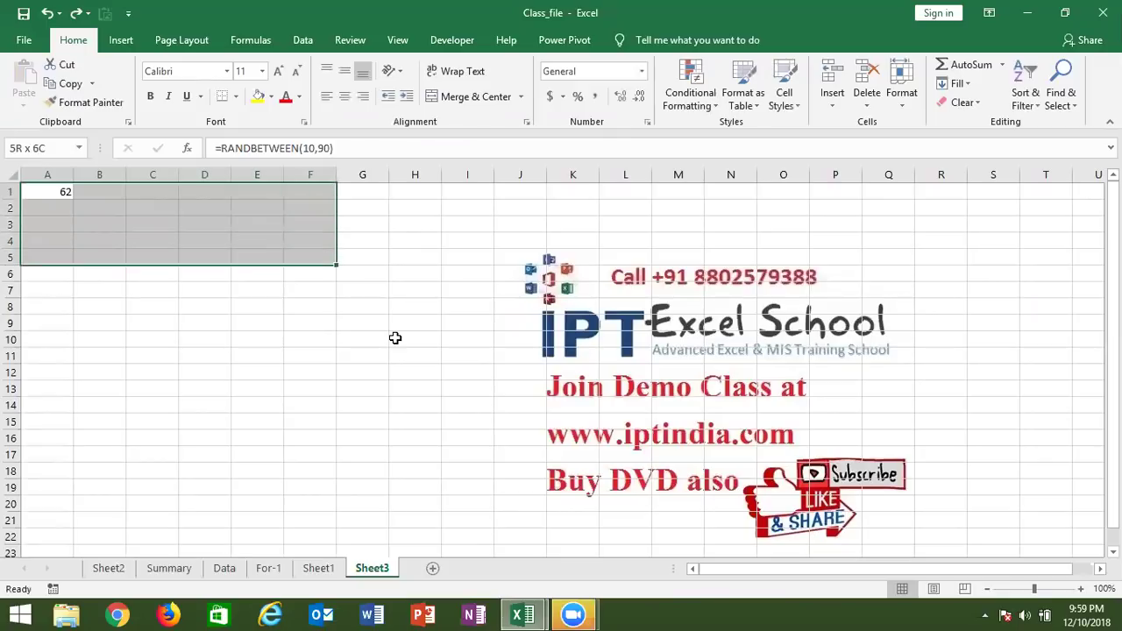
{"action": "key", "text": "shift+Down"}
{"action": "key", "text": "shift+Down"}
{"action": "key", "text": "ctrl+d"}
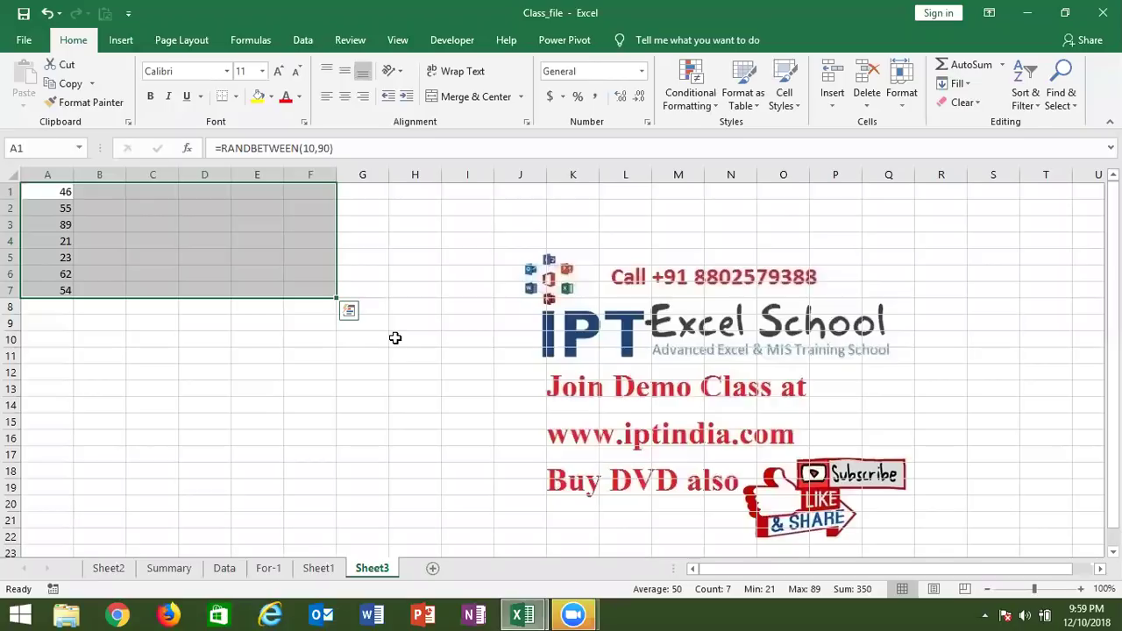
{"action": "key", "text": "ctrl+r"}
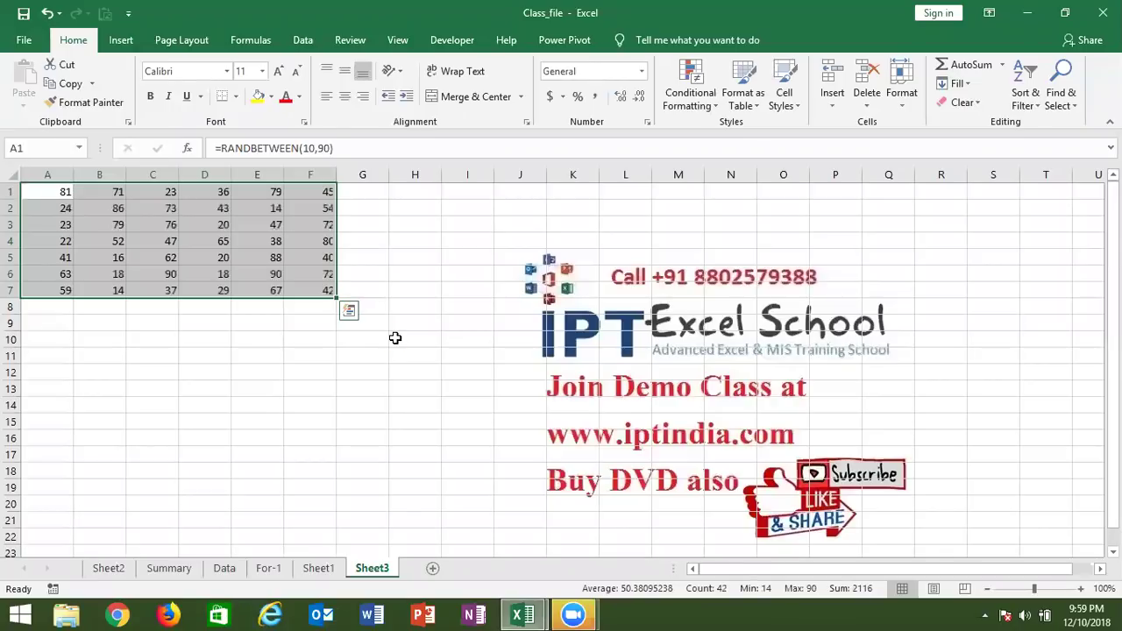
Clear the random numbers from A1:F7 and create a new blank workbook
{"action": "left_click", "coordinate": [940, 88]}
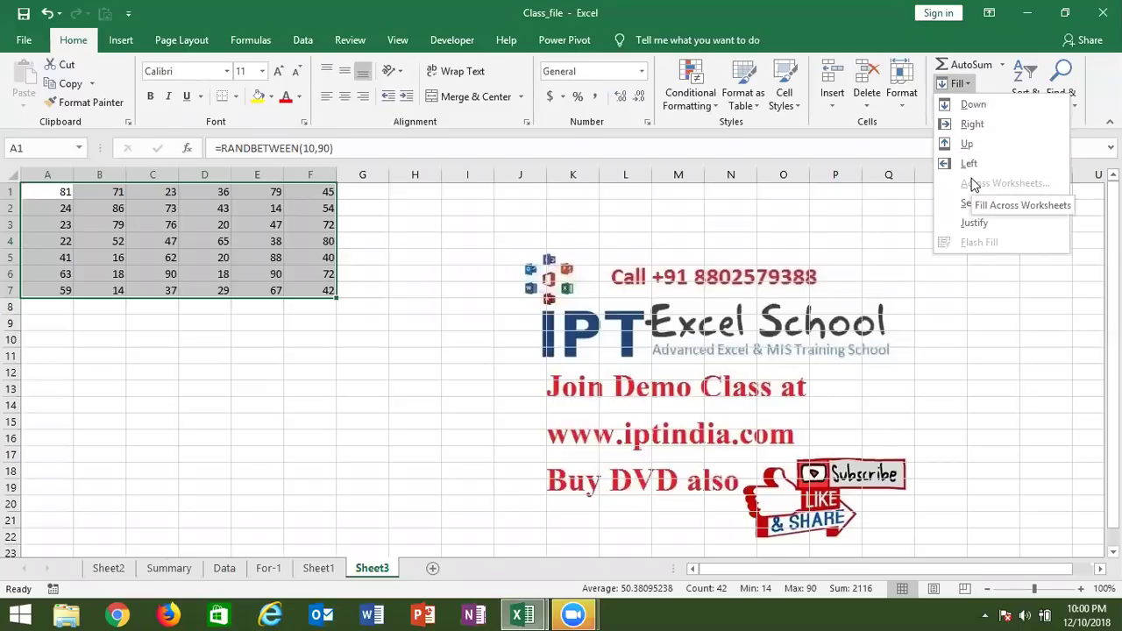
{"action": "key", "text": "Escape"}
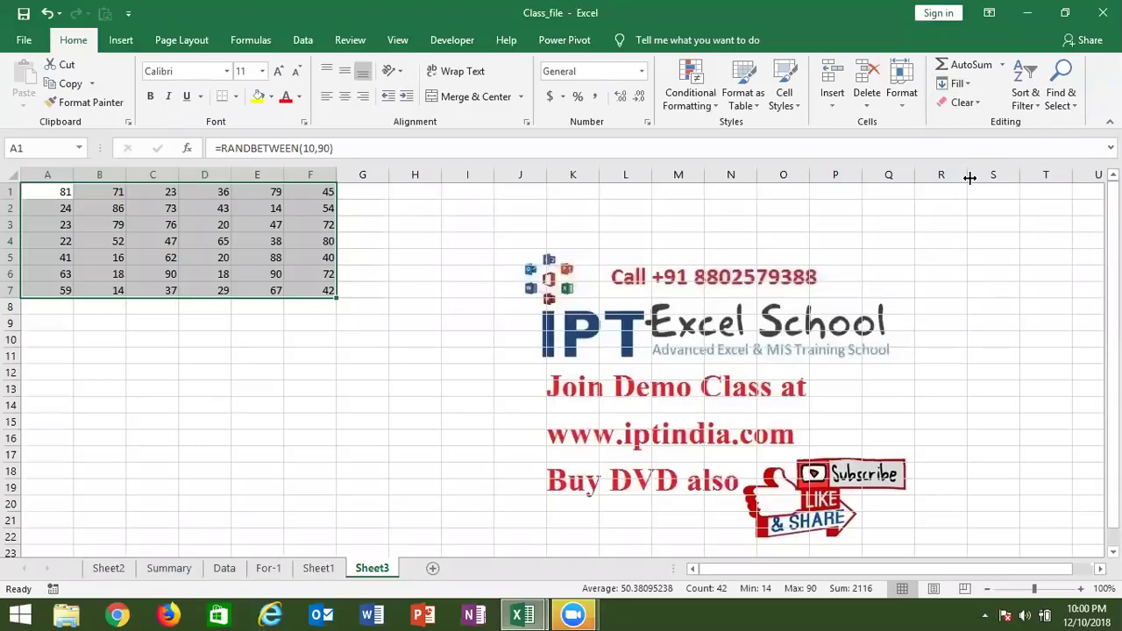
{"action": "key", "text": "Delete"}
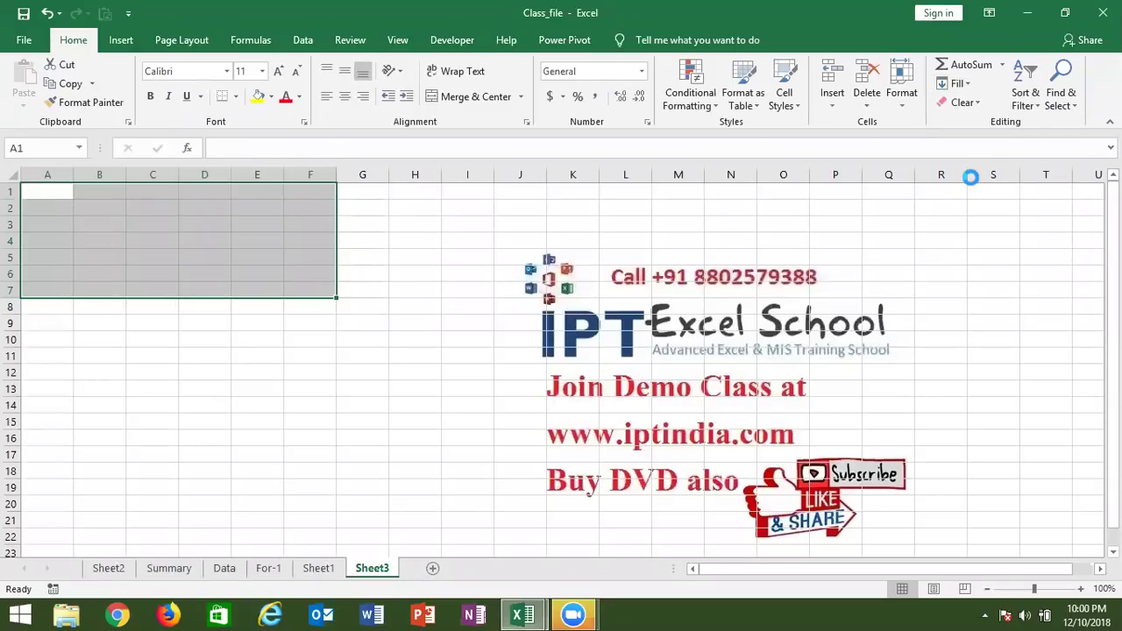
{"action": "key", "text": "ctrl+n"}
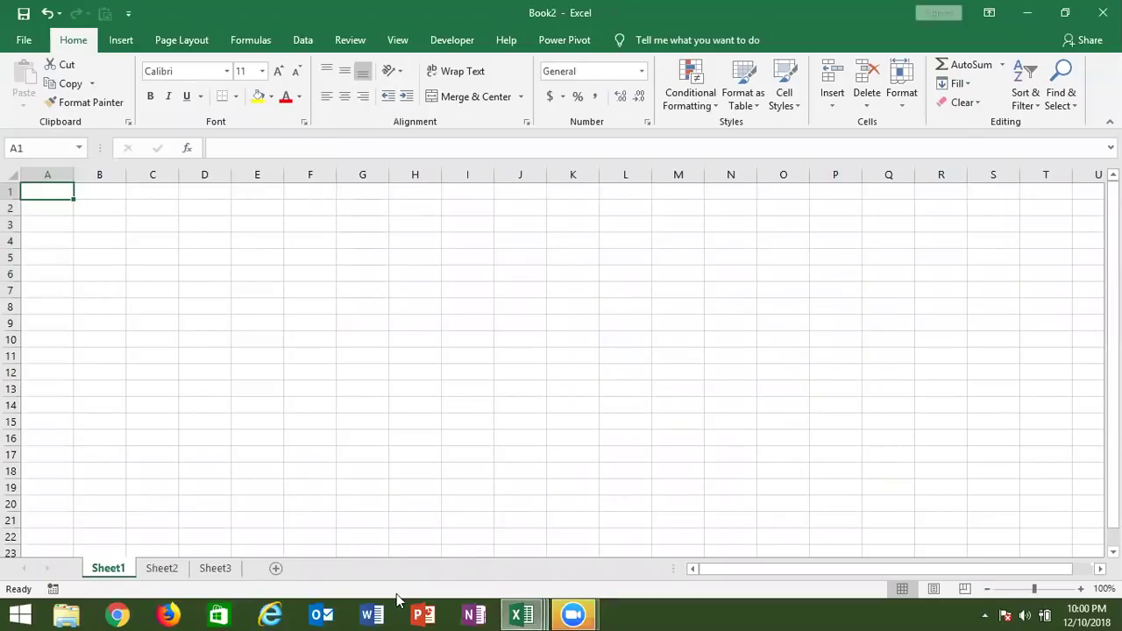
Insert Sheet4, Sheet5 and Sheet6 into Book2
{"action": "left_click", "coordinate": [277, 569]}
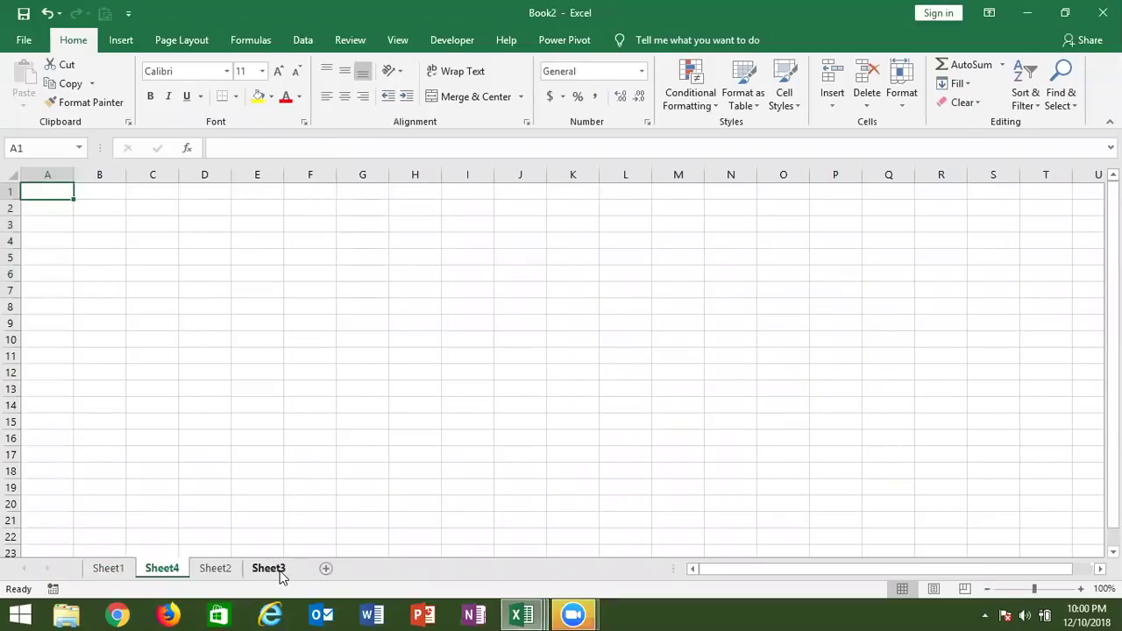
{"action": "left_click", "coordinate": [326, 570]}
{"action": "left_click", "coordinate": [380, 570]}
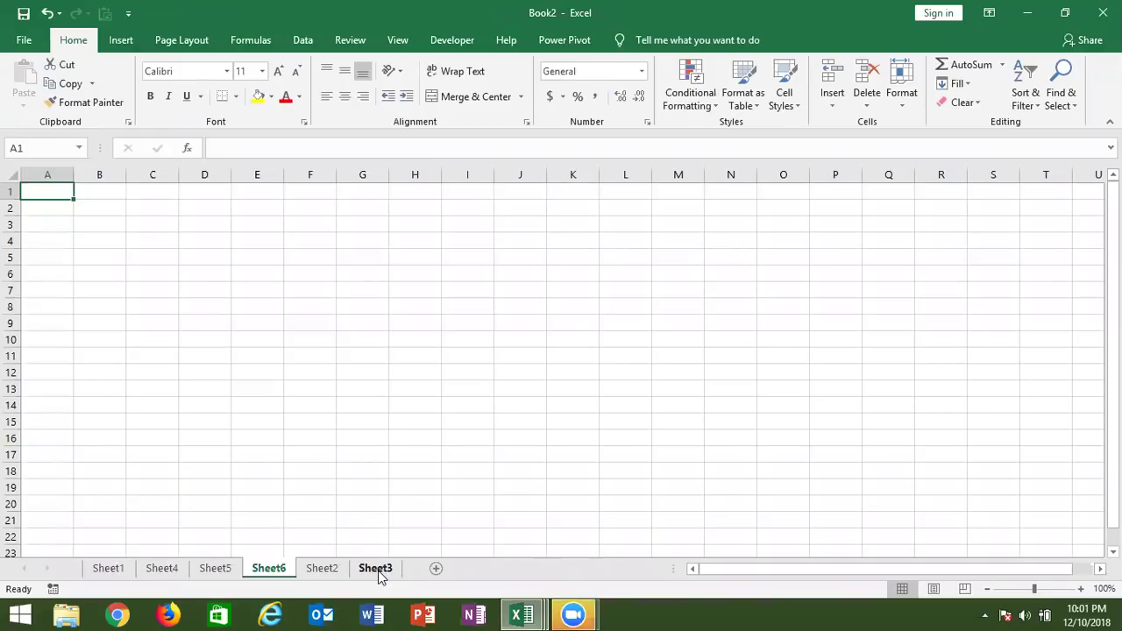
On Sheet4, put 'Date' in A1 and =TODAY() in B1, then select A1:B1
{"action": "left_click", "coordinate": [112, 570]}
{"action": "left_click", "coordinate": [151, 572]}
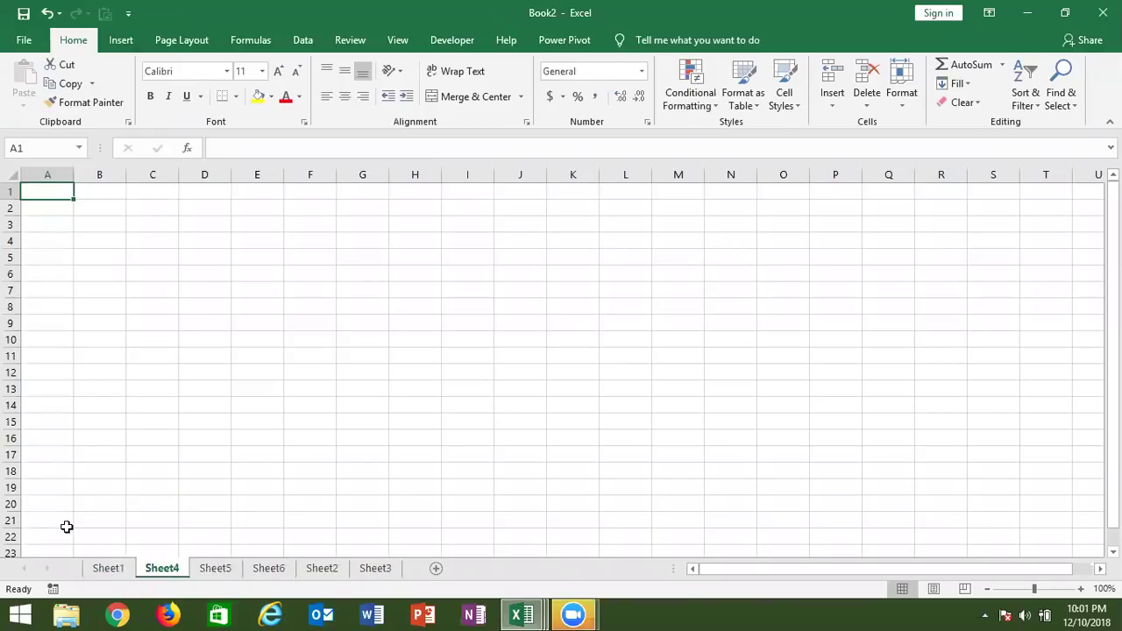
{"action": "type", "text": "D"}
{"action": "type", "text": "ate"}
{"action": "key", "text": "Tab"}
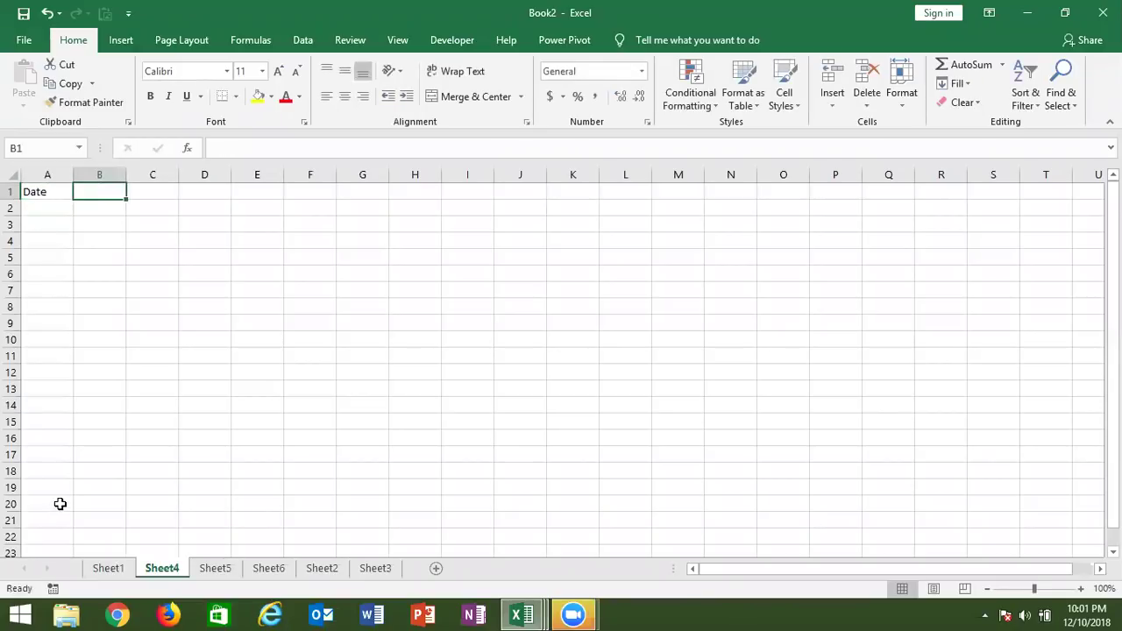
{"action": "type", "text": "=t"}
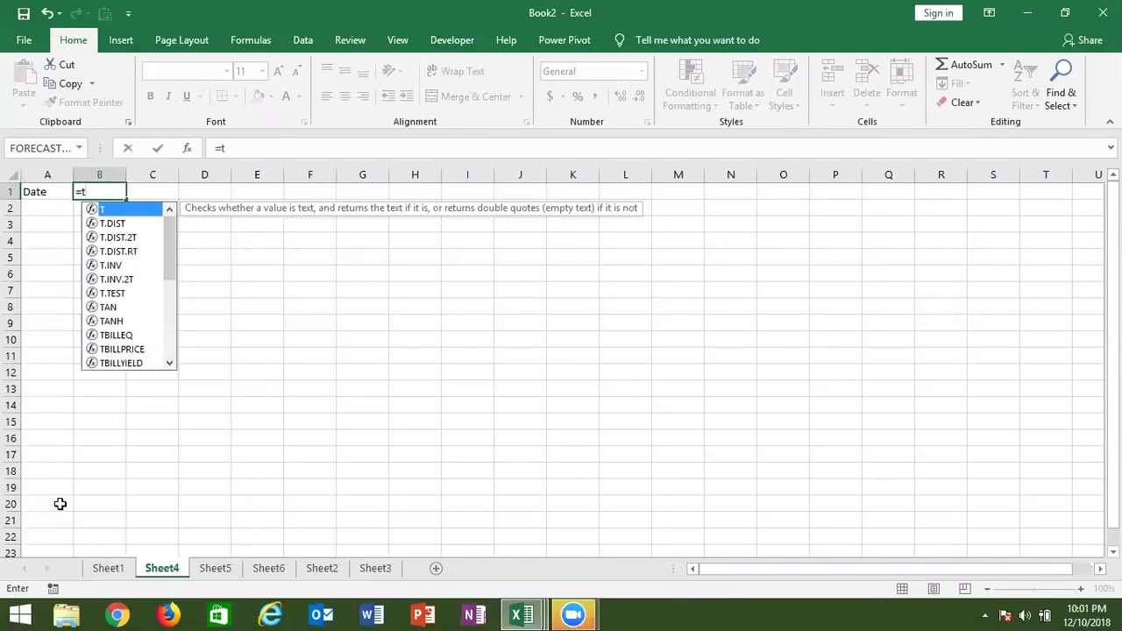
{"action": "type", "text": "od"}
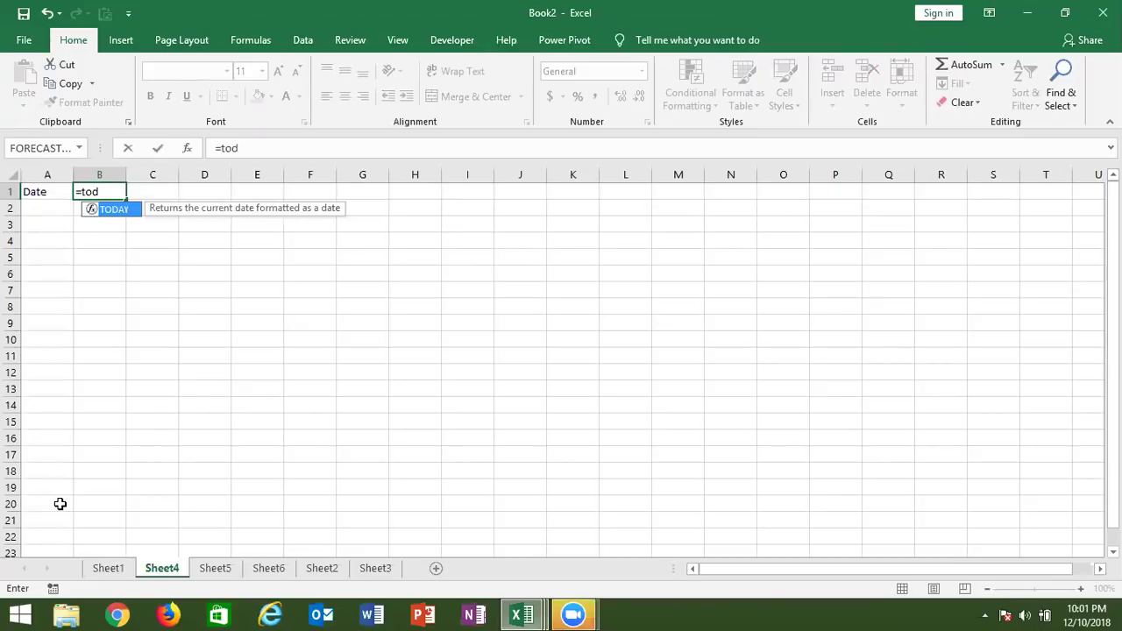
{"action": "key", "text": "Tab"}
{"action": "type", "text": ")"}
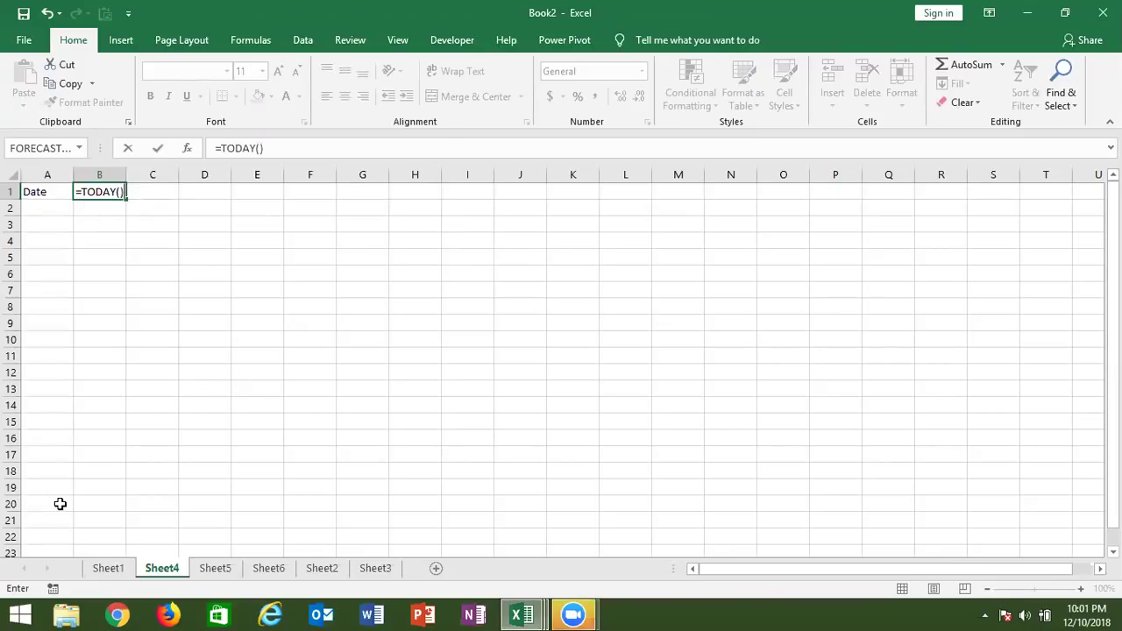
{"action": "key", "text": "Return"}
{"action": "key", "text": "Up"}
{"action": "key", "text": "Right"}
{"action": "key", "text": "Left"}
{"action": "key", "text": "shift+Right"}
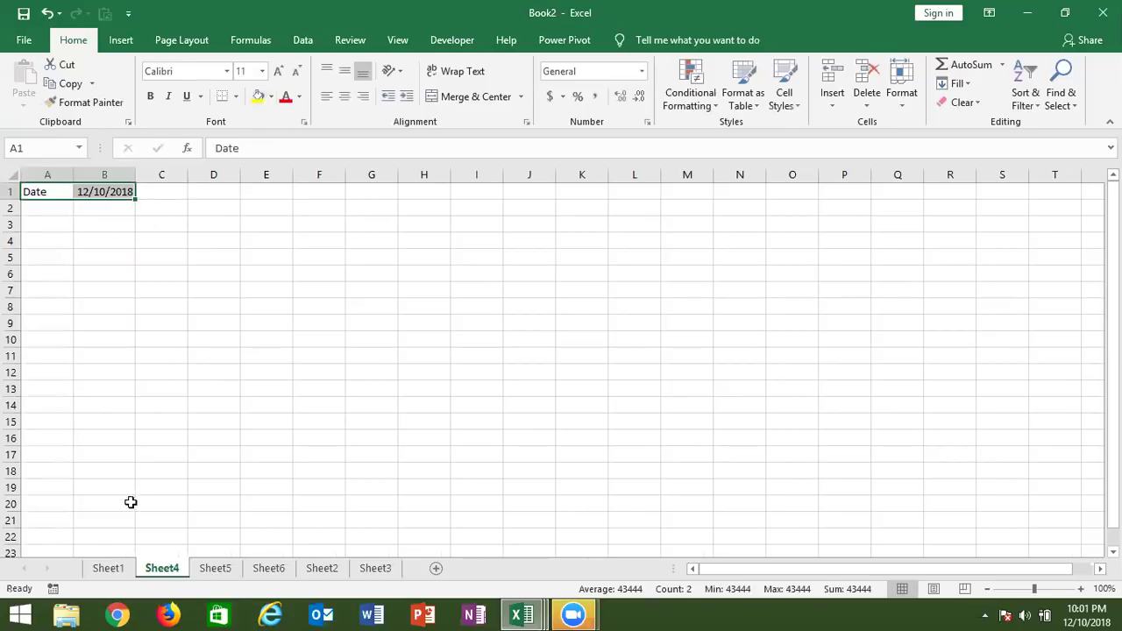
Copy A1:B1 from Sheet4 and paste it into Sheet1
{"action": "left_click", "coordinate": [109, 568]}
{"action": "left_click", "coordinate": [161, 570]}
{"action": "key", "text": "ctrl+c"}
{"action": "left_click", "coordinate": [130, 572]}
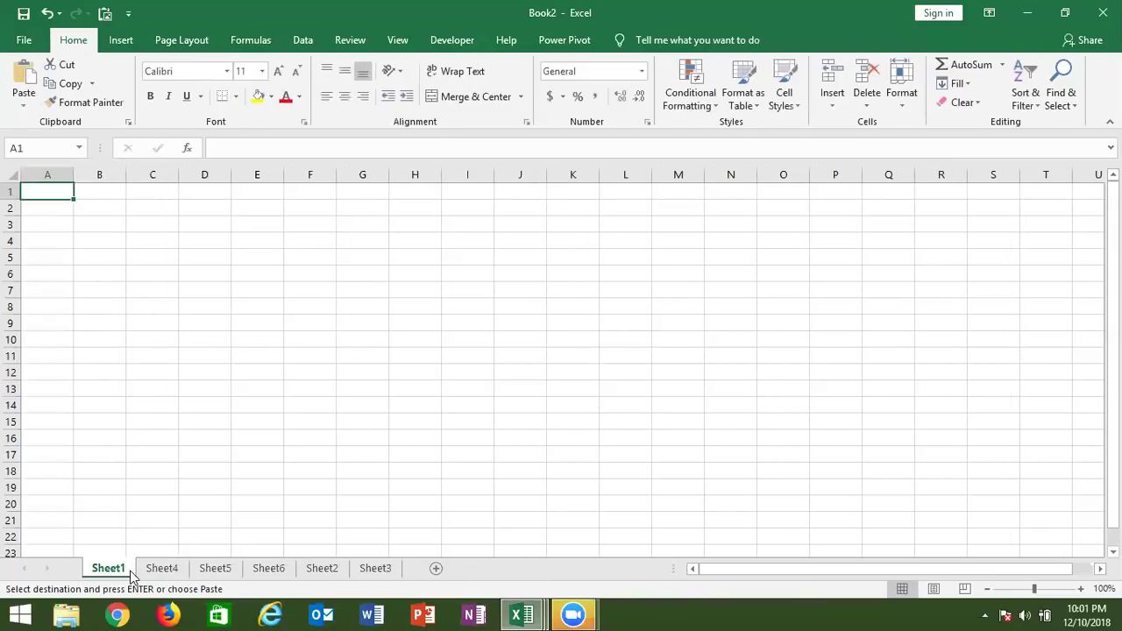
{"action": "key", "text": "ctrl+v"}
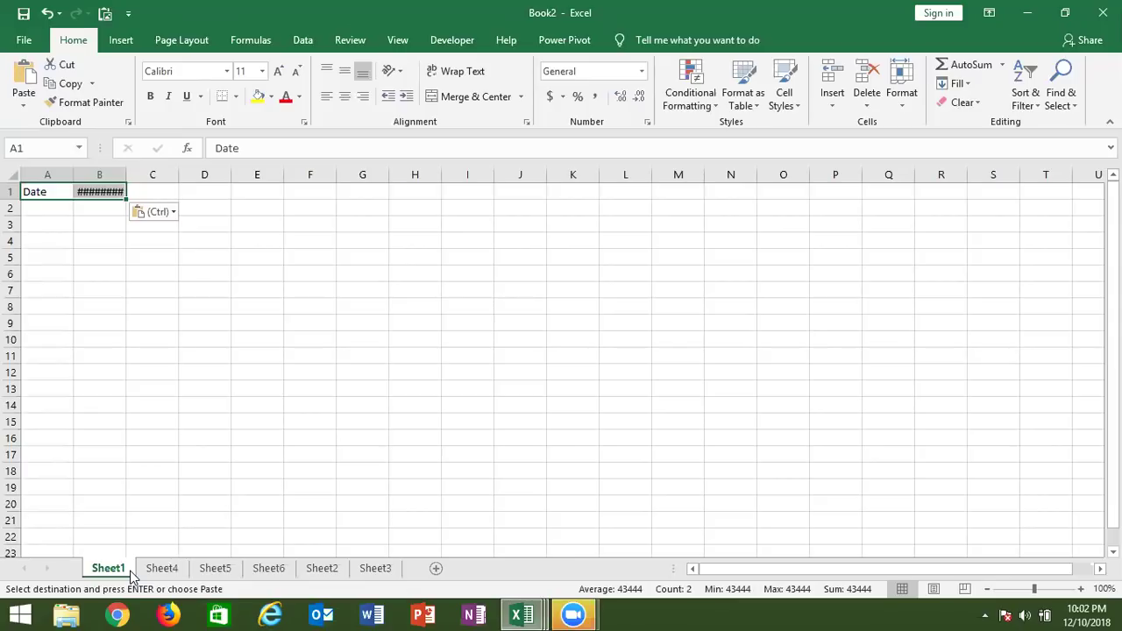
Widen column B on Sheet1 to show the full date and copy the Date row
{"action": "key", "text": "Escape"}
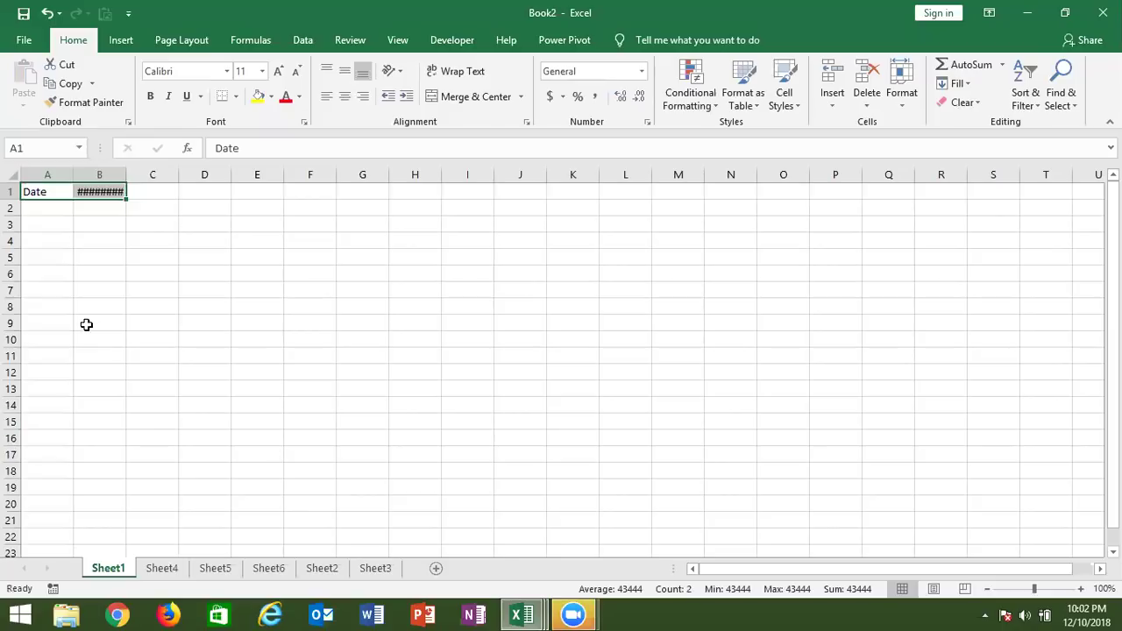
{"action": "double_click", "coordinate": [126, 177]}
{"action": "key", "text": "ctrl+c"}
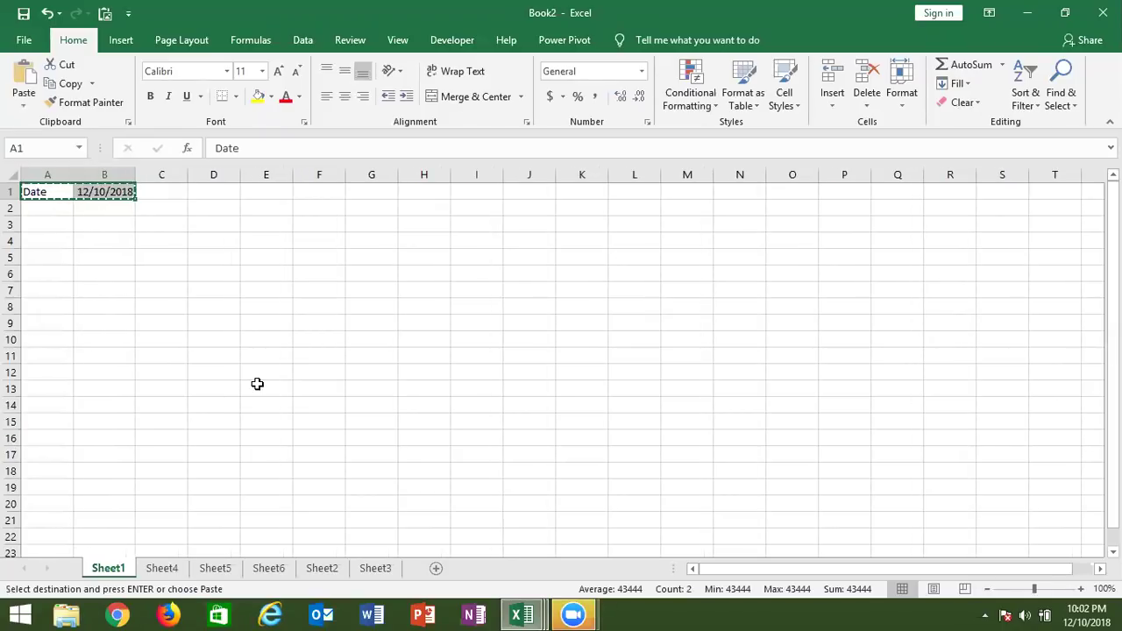
{"action": "left_click", "coordinate": [375, 570], "text": "shift"}
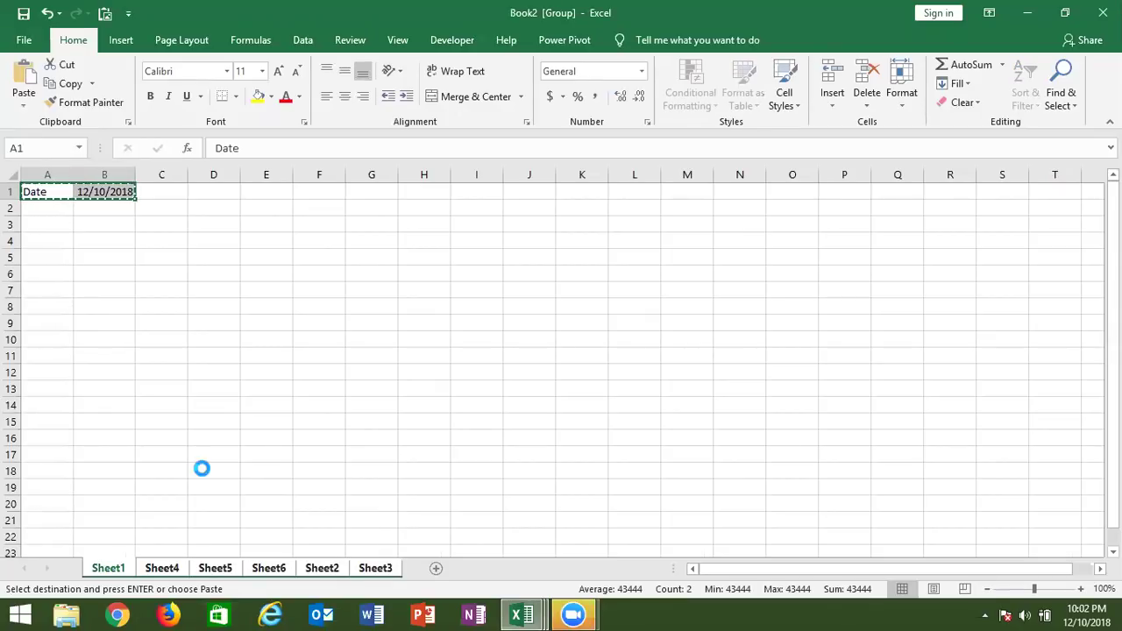
{"action": "left_click", "coordinate": [156, 567]}
{"action": "left_click", "coordinate": [268, 568]}
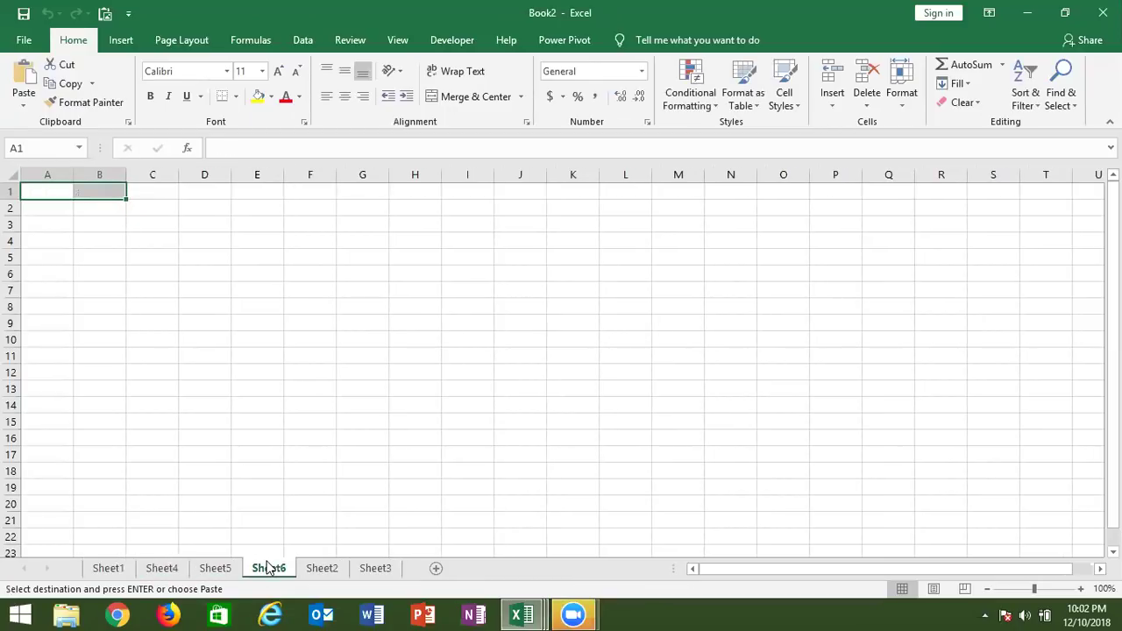
{"action": "left_click", "coordinate": [158, 571]}
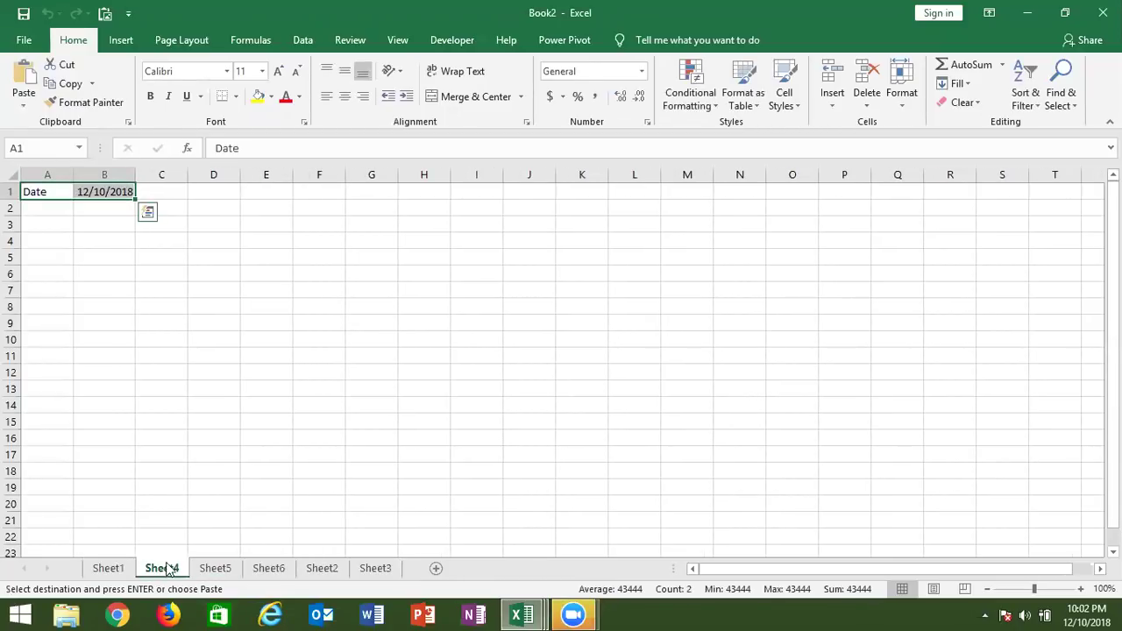
{"action": "key", "text": "Escape"}
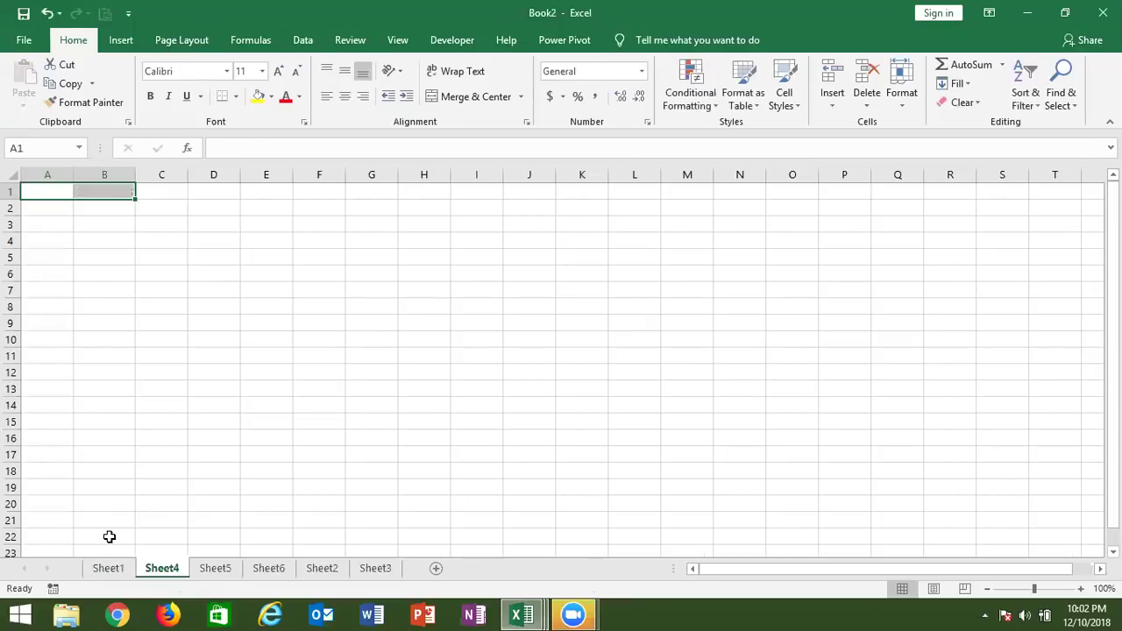
Paste the Date row into grouped Sheet4 through Sheet3, checking Sheet5 and Sheet6
{"action": "left_click", "coordinate": [109, 569]}
{"action": "key", "text": "ctrl+c"}
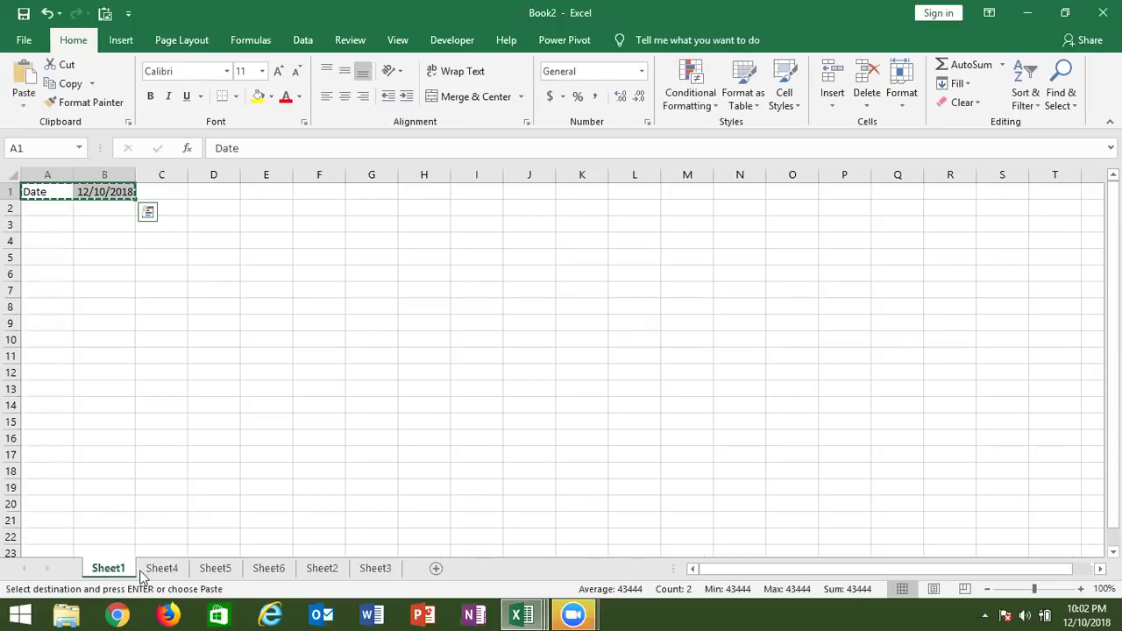
{"action": "left_click", "coordinate": [162, 572]}
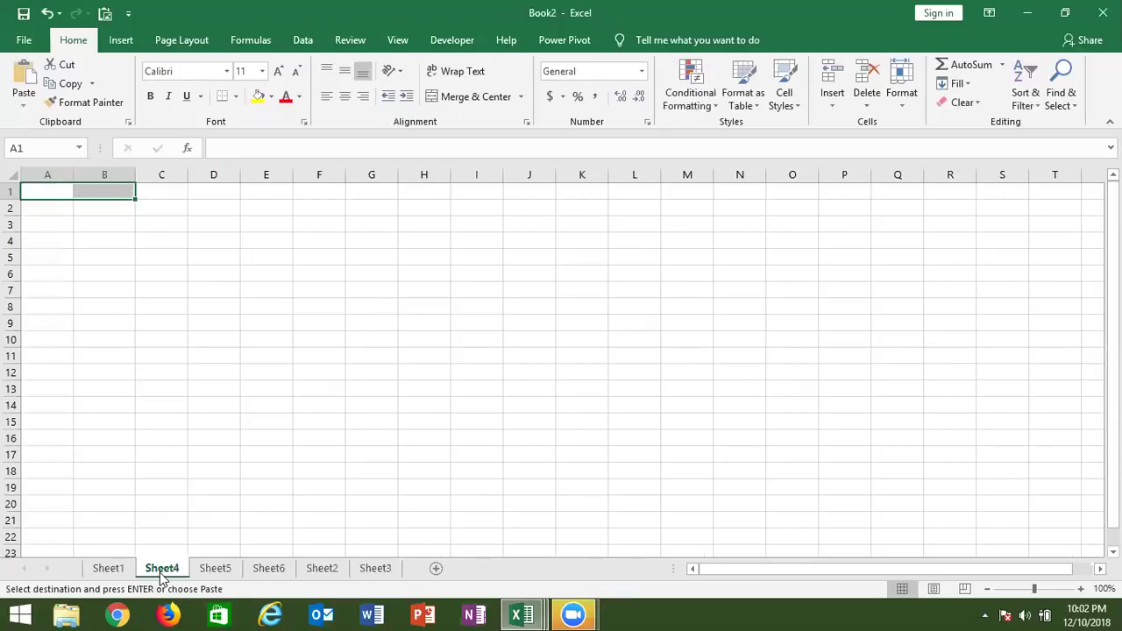
{"action": "left_click", "coordinate": [380, 570], "text": "shift"}
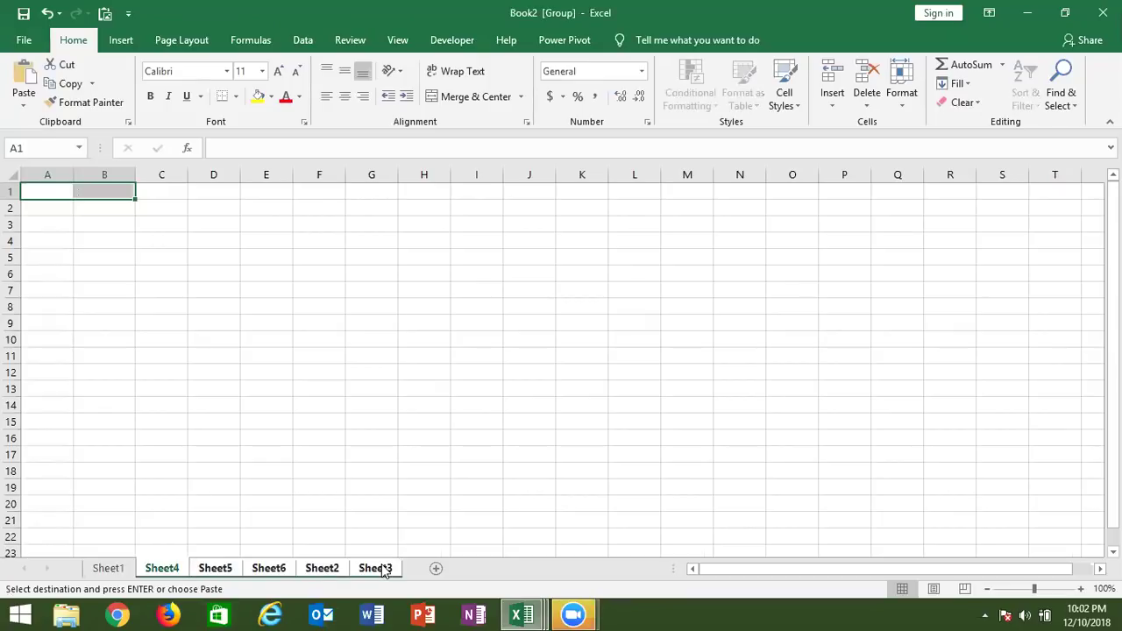
{"action": "key", "text": "ctrl+v"}
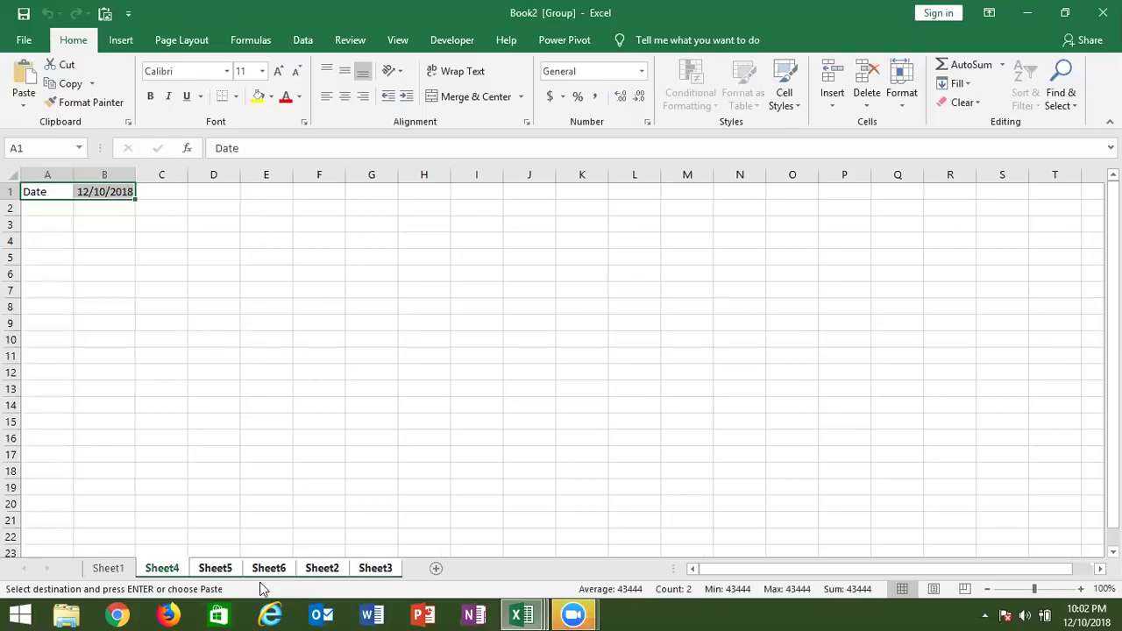
{"action": "left_click", "coordinate": [227, 572]}
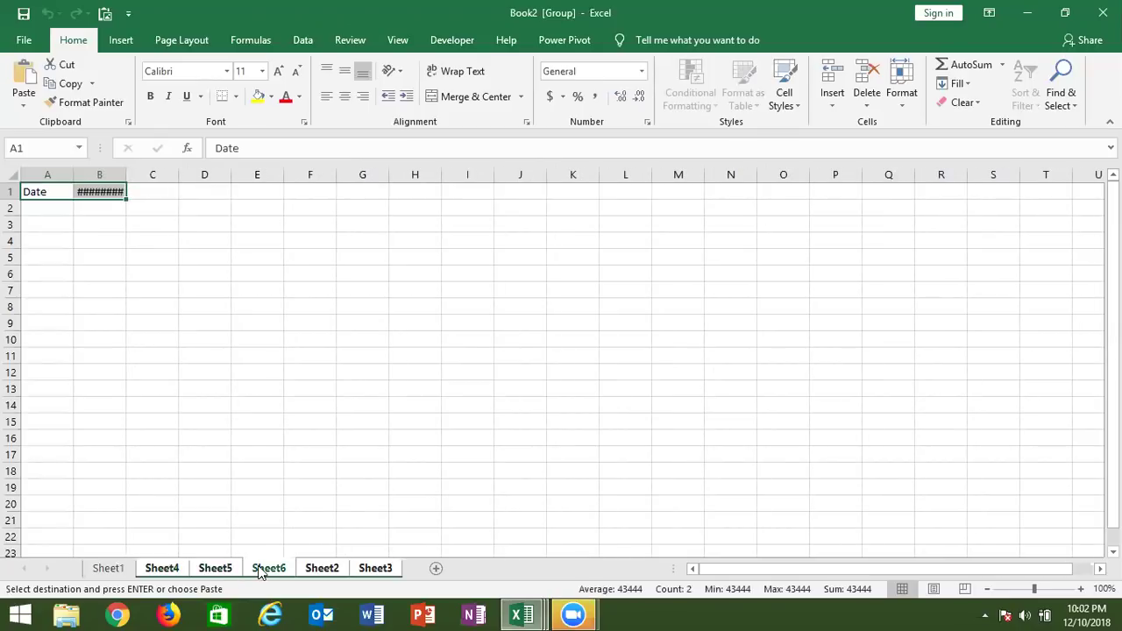
{"action": "left_click", "coordinate": [259, 570]}
Open IPT_Excel_School from the recent workbooks list and bring it to the front
{"action": "mouse_move", "coordinate": [528, 614]}
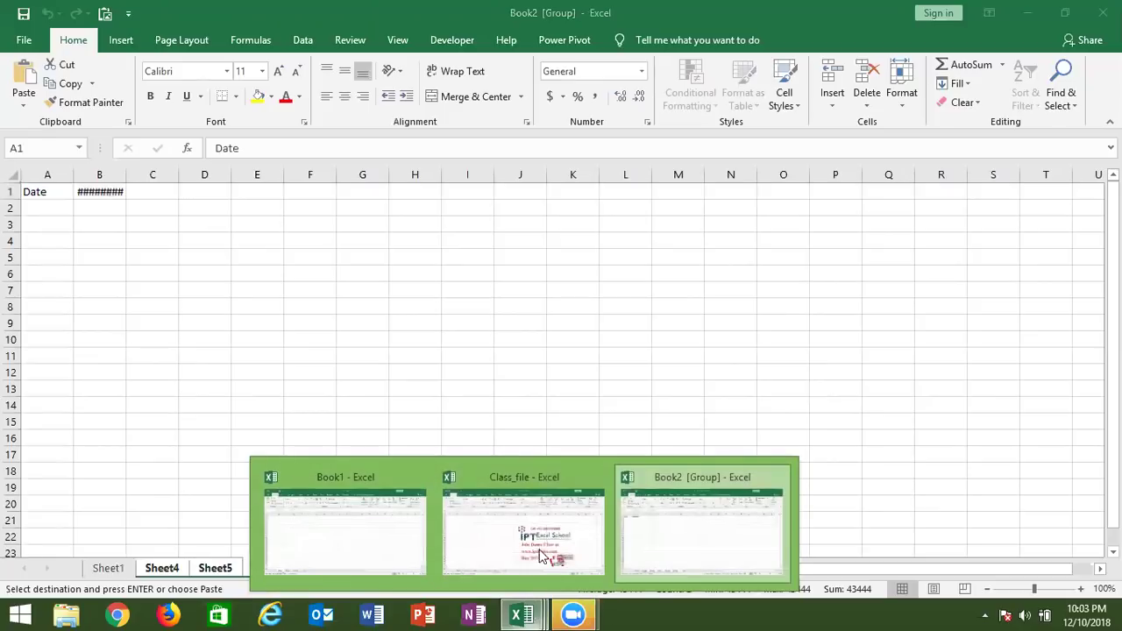
{"action": "mouse_move", "coordinate": [517, 548]}
{"action": "left_click", "coordinate": [310, 538]}
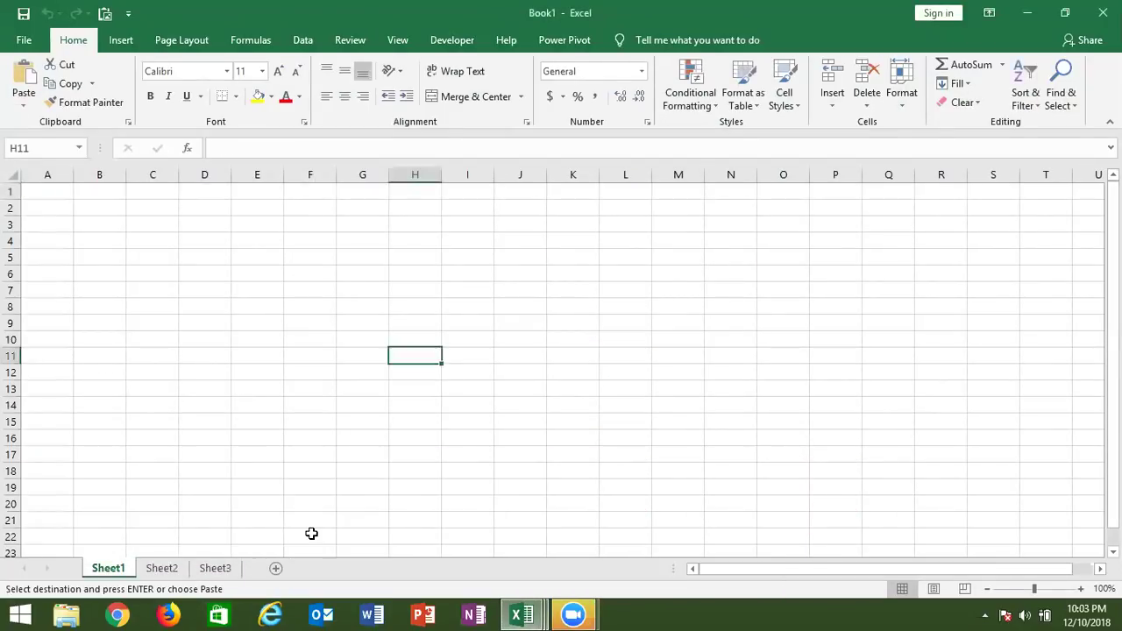
{"action": "left_click", "coordinate": [310, 537]}
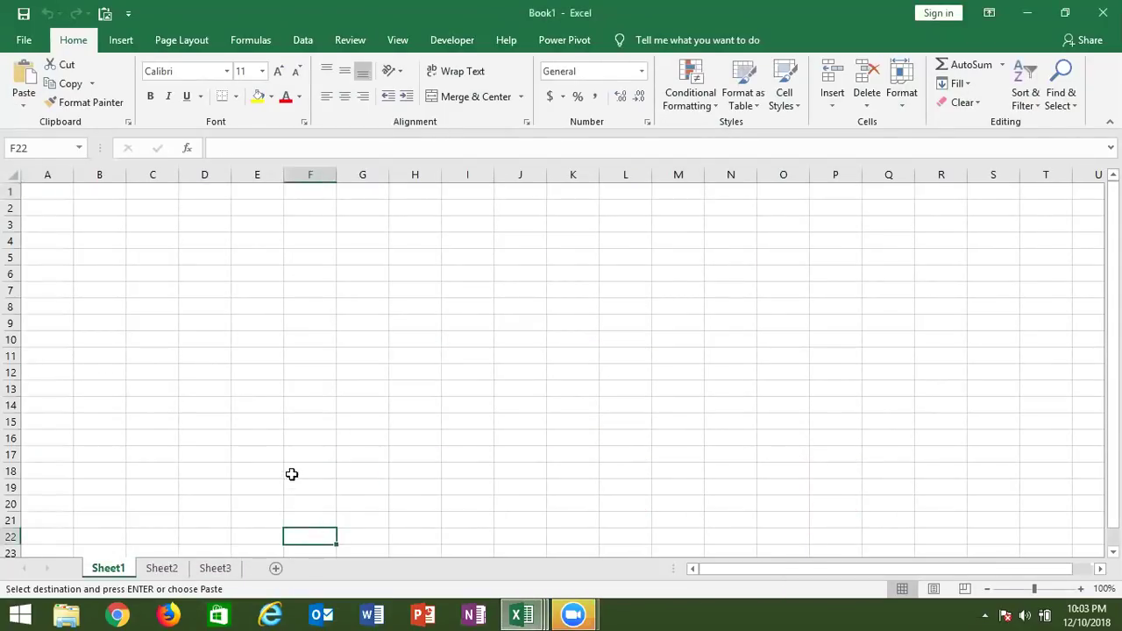
{"action": "left_click", "coordinate": [34, 44]}
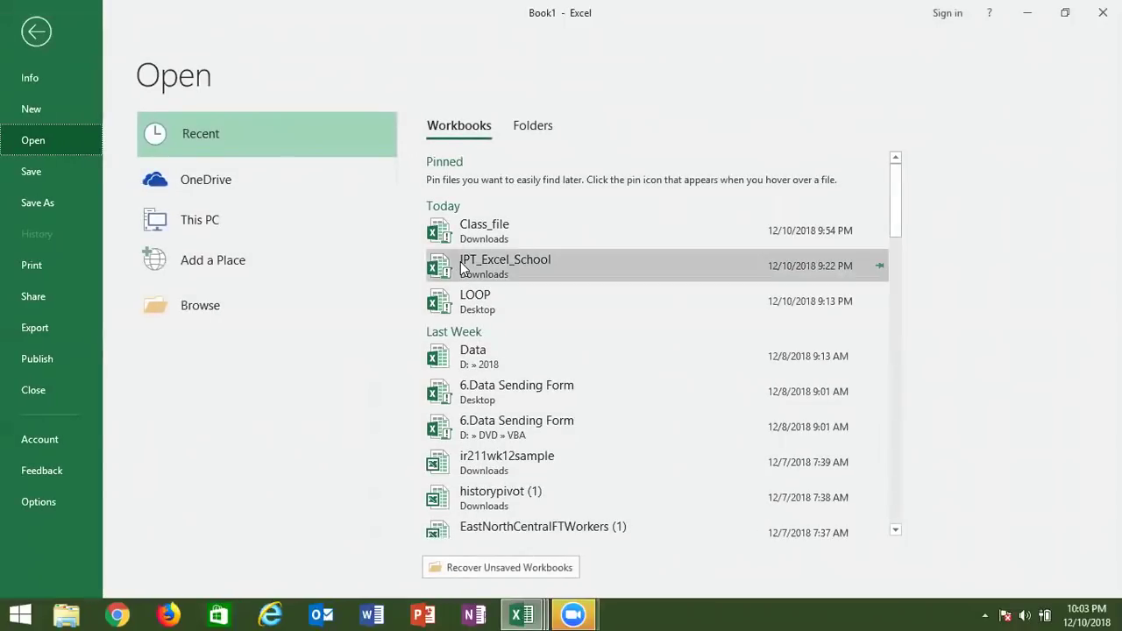
{"action": "left_click", "coordinate": [464, 269]}
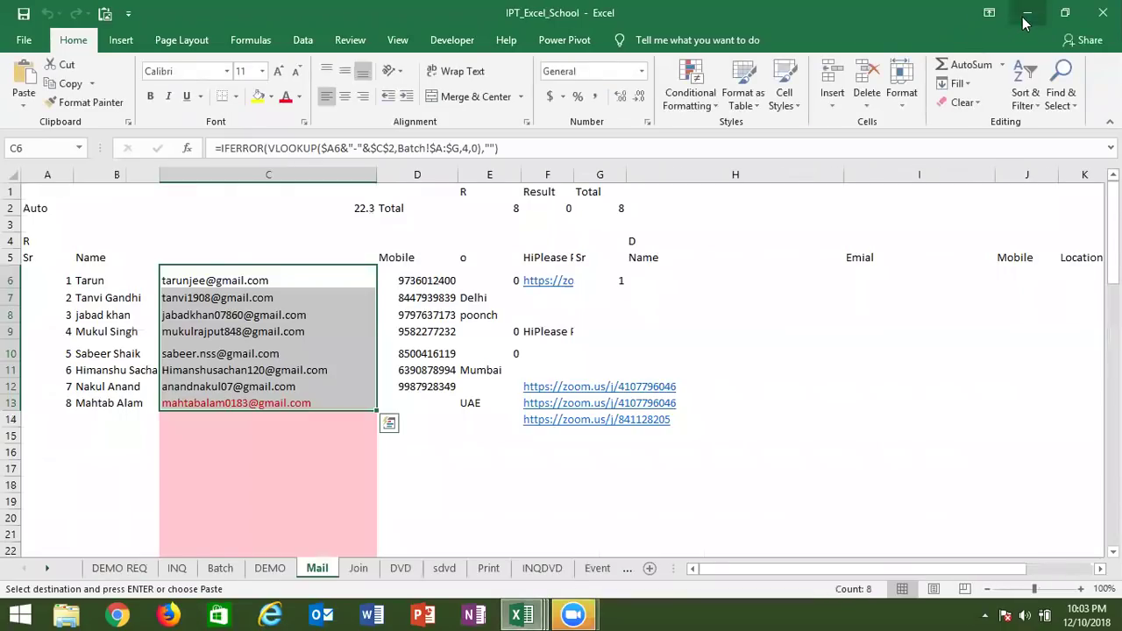
{"action": "left_click", "coordinate": [1021, 18]}
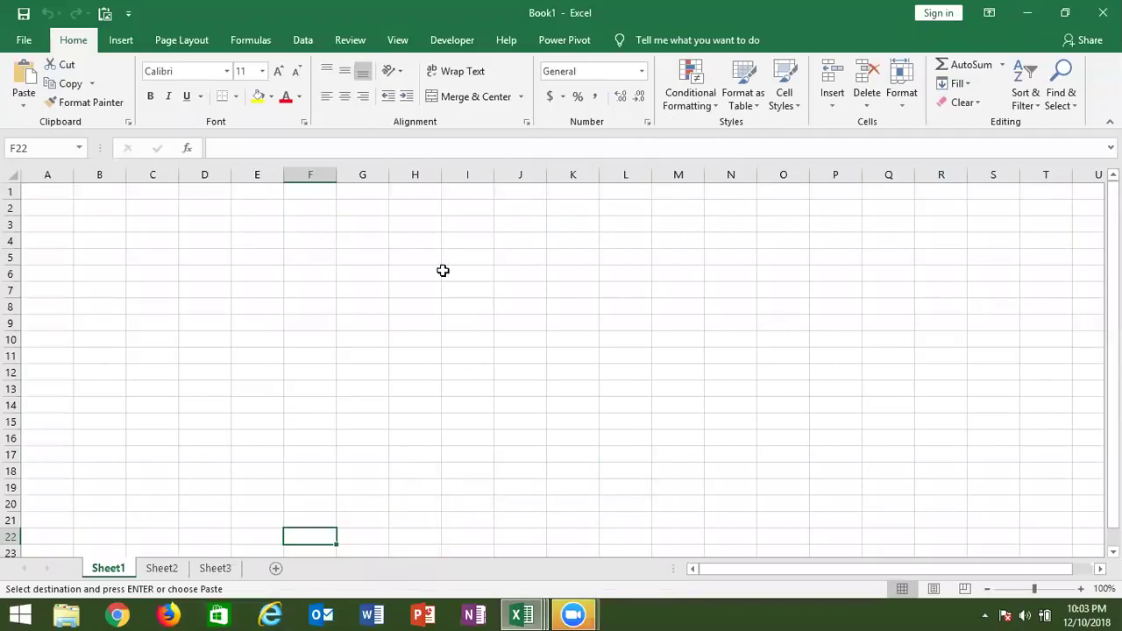
{"action": "mouse_move", "coordinate": [521, 614]}
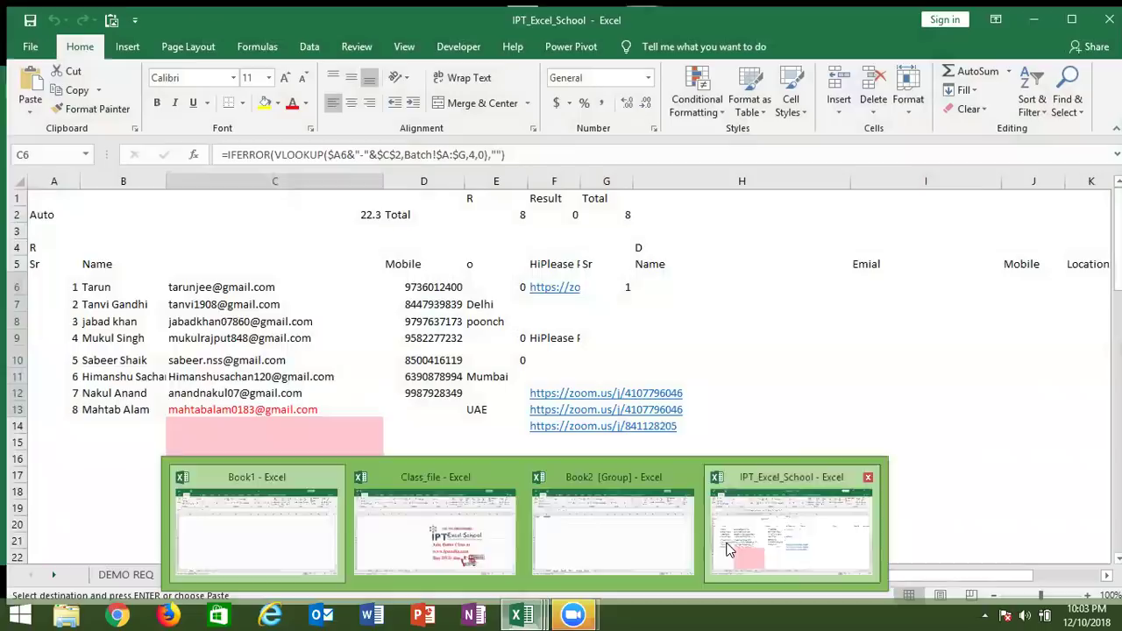
{"action": "left_click", "coordinate": [726, 542]}
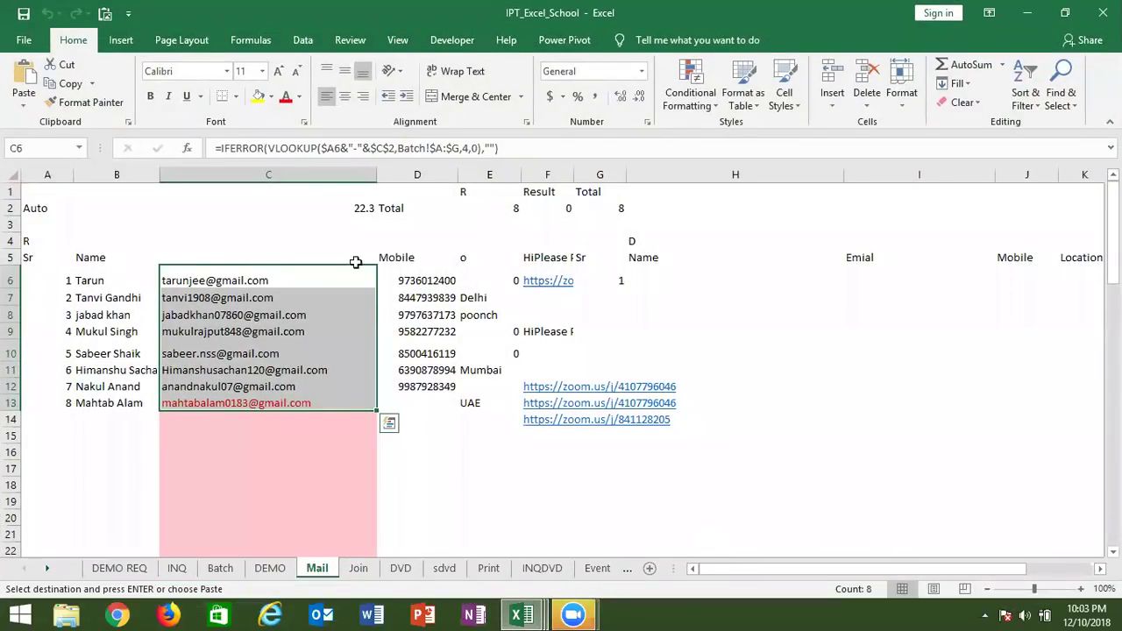
Enter 15, then 6.31, in cell C2 on the Mail sheet
{"action": "left_click", "coordinate": [356, 209]}
{"action": "key", "text": "BackSpace"}
{"action": "type", "text": "15"}
{"action": "key", "text": "Return"}
{"action": "left_click", "coordinate": [356, 209]}
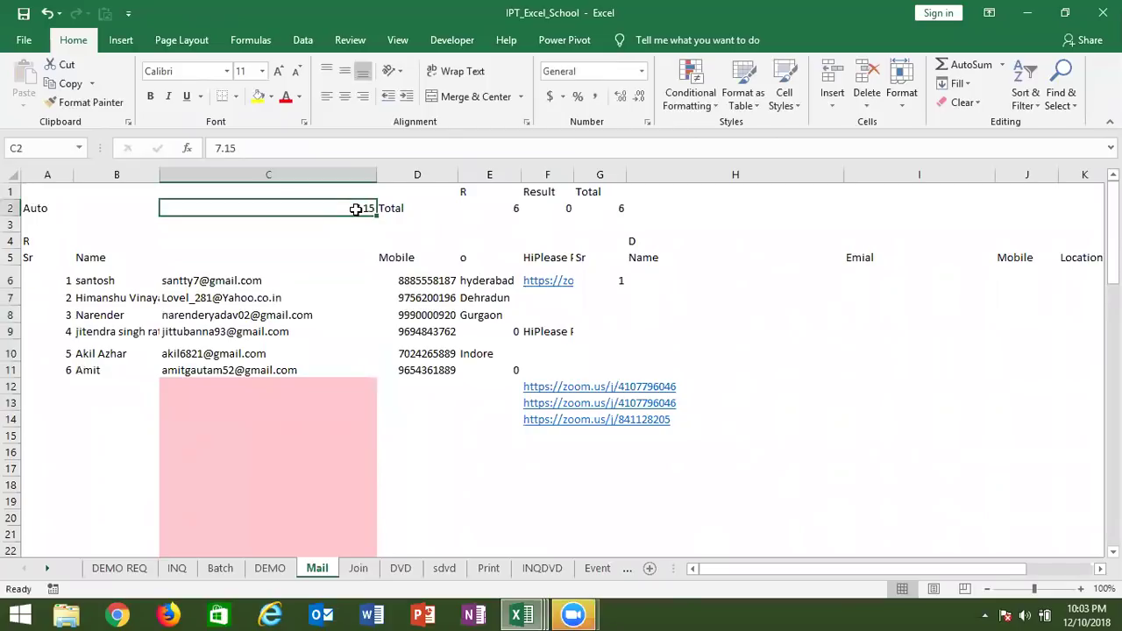
{"action": "type", "text": "6.31"}
{"action": "key", "text": "Return"}
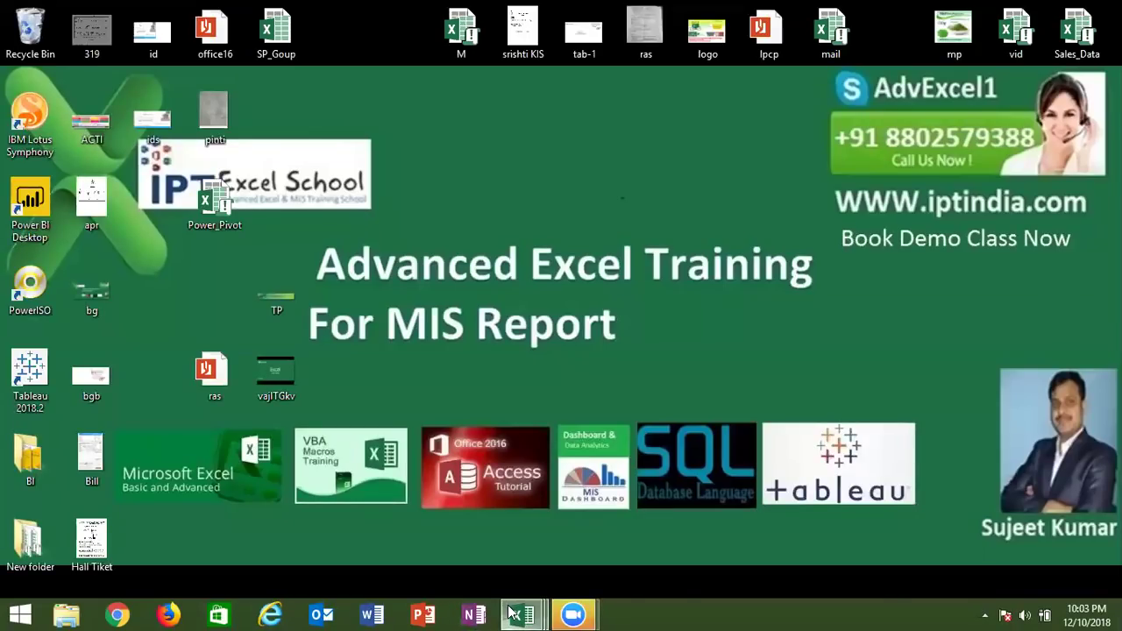
Switch through Class_file and Book1 via taskbar previews to reach grouped Book2
{"action": "mouse_move", "coordinate": [522, 614]}
{"action": "left_click", "coordinate": [753, 536]}
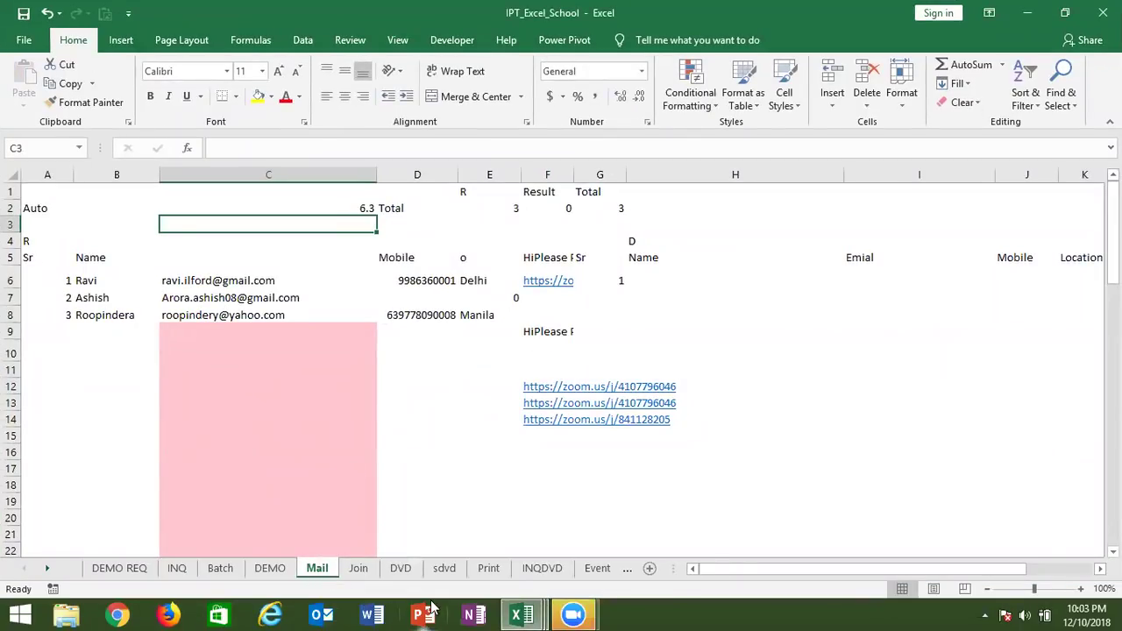
{"action": "left_click", "coordinate": [524, 613]}
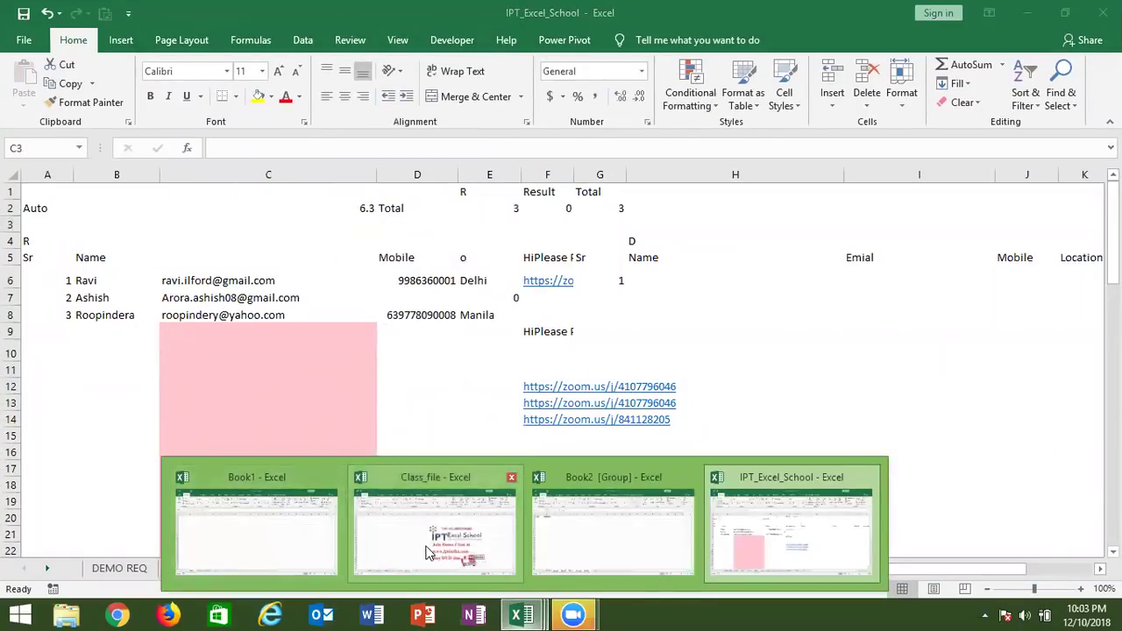
{"action": "left_click", "coordinate": [428, 549]}
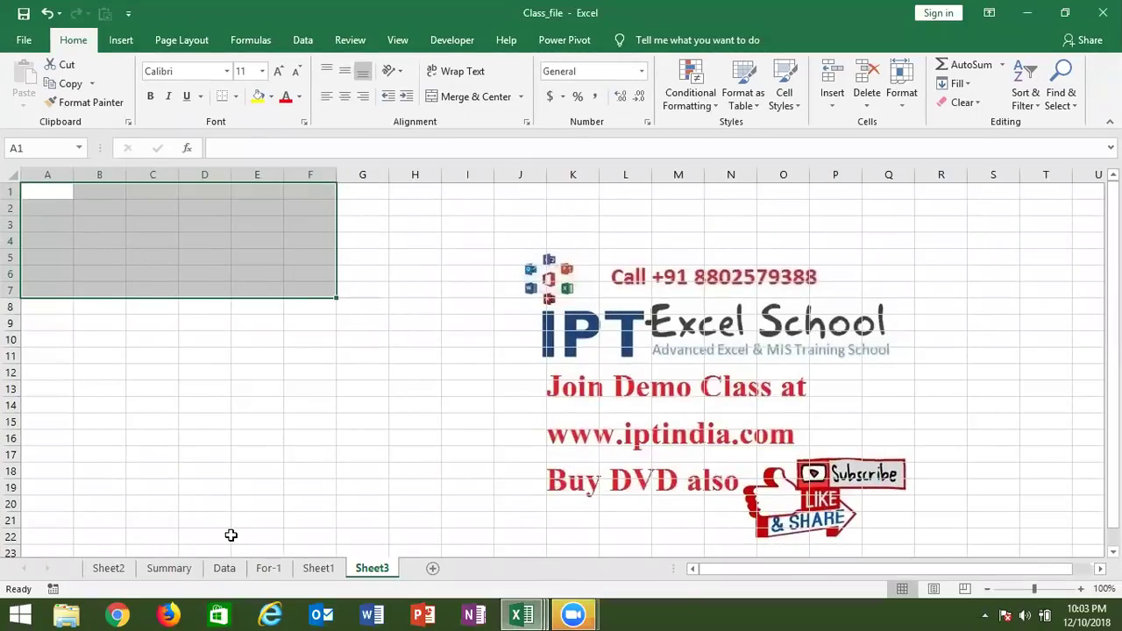
{"action": "left_click", "coordinate": [523, 615]}
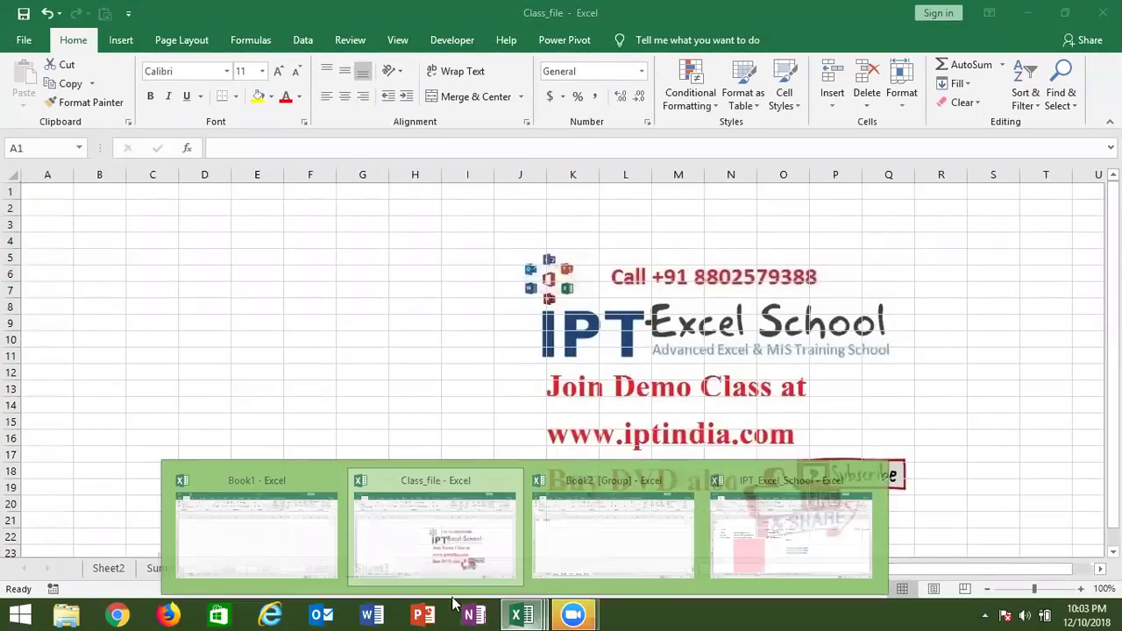
{"action": "left_click", "coordinate": [260, 511]}
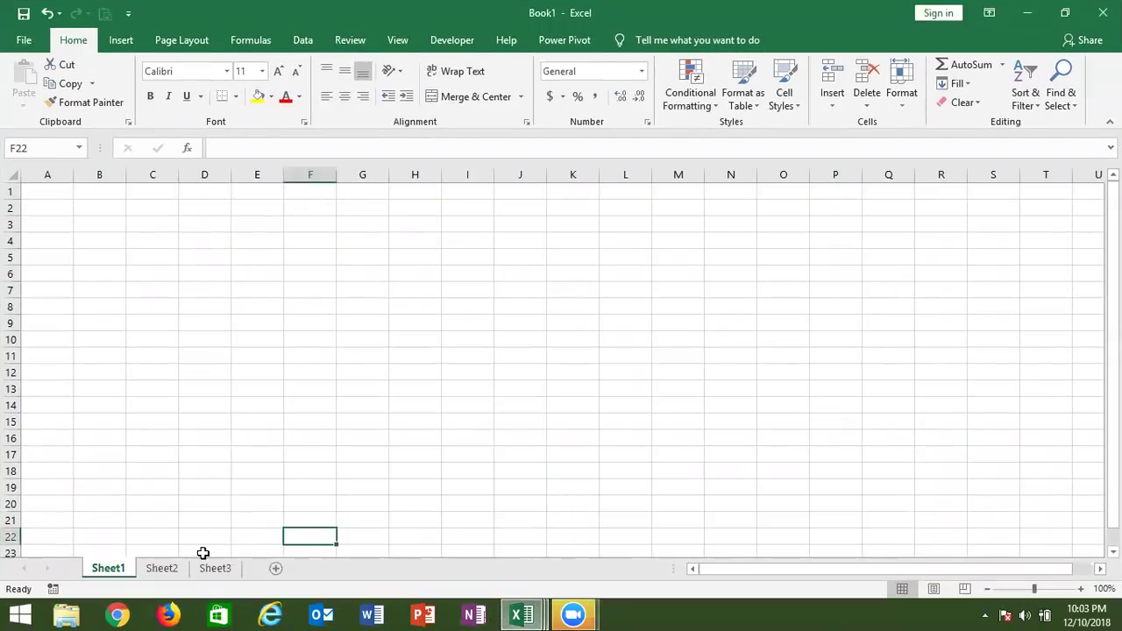
{"action": "left_click", "coordinate": [526, 615]}
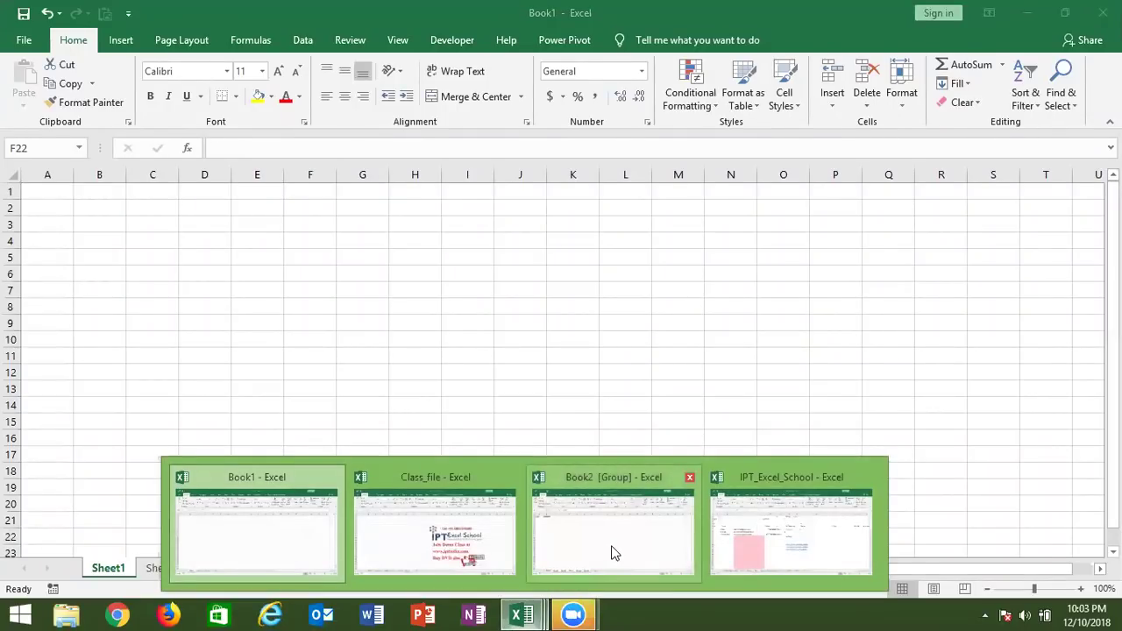
{"action": "left_click", "coordinate": [614, 551]}
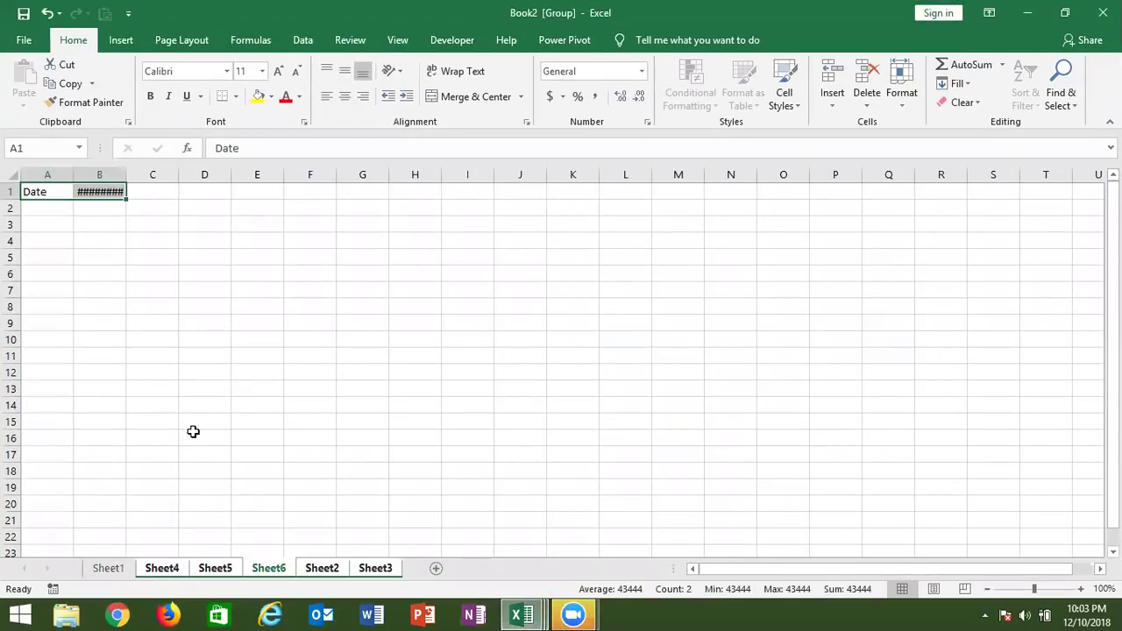
On Sheet1 alone, give the Date cells A1:B1 a yellow fill and all borders
{"action": "left_click", "coordinate": [114, 575]}
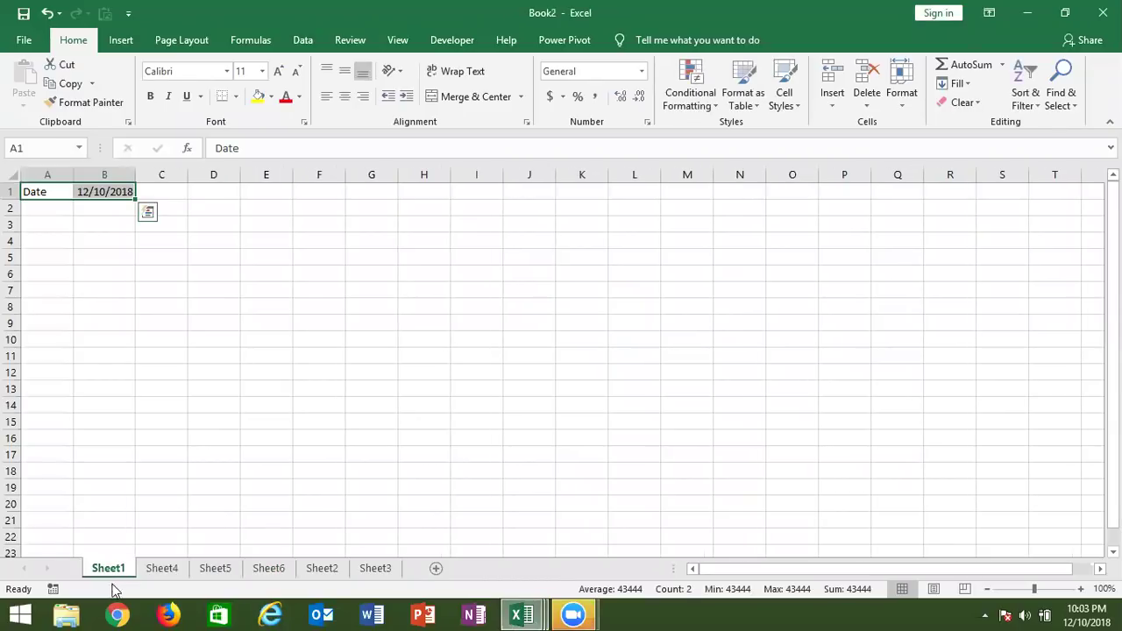
{"action": "left_click", "coordinate": [259, 98]}
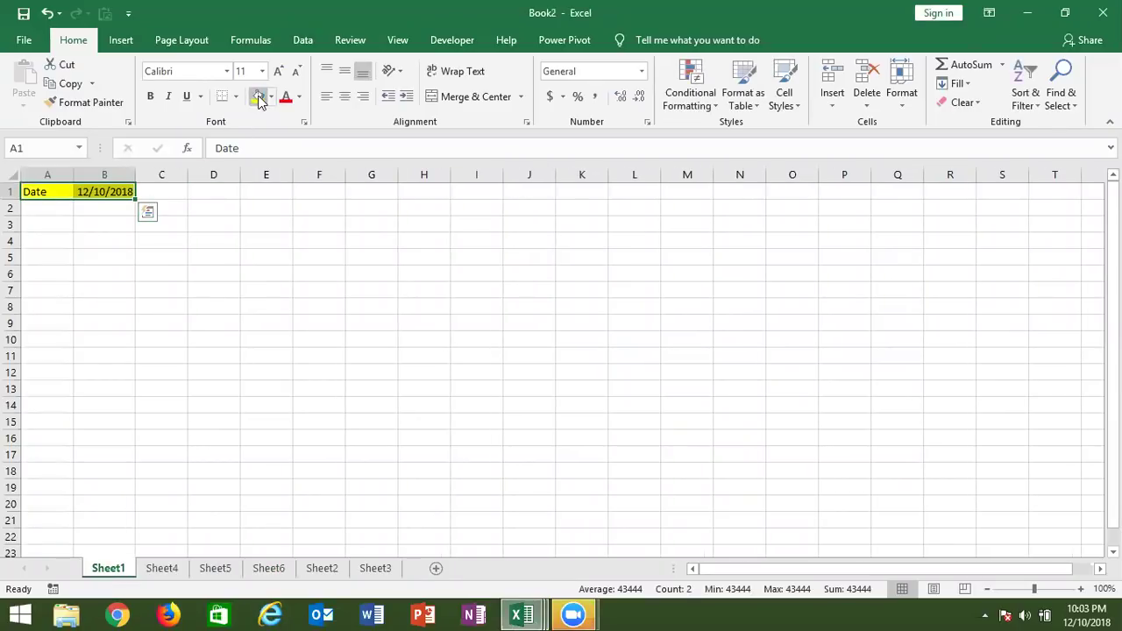
{"action": "left_click", "coordinate": [235, 97]}
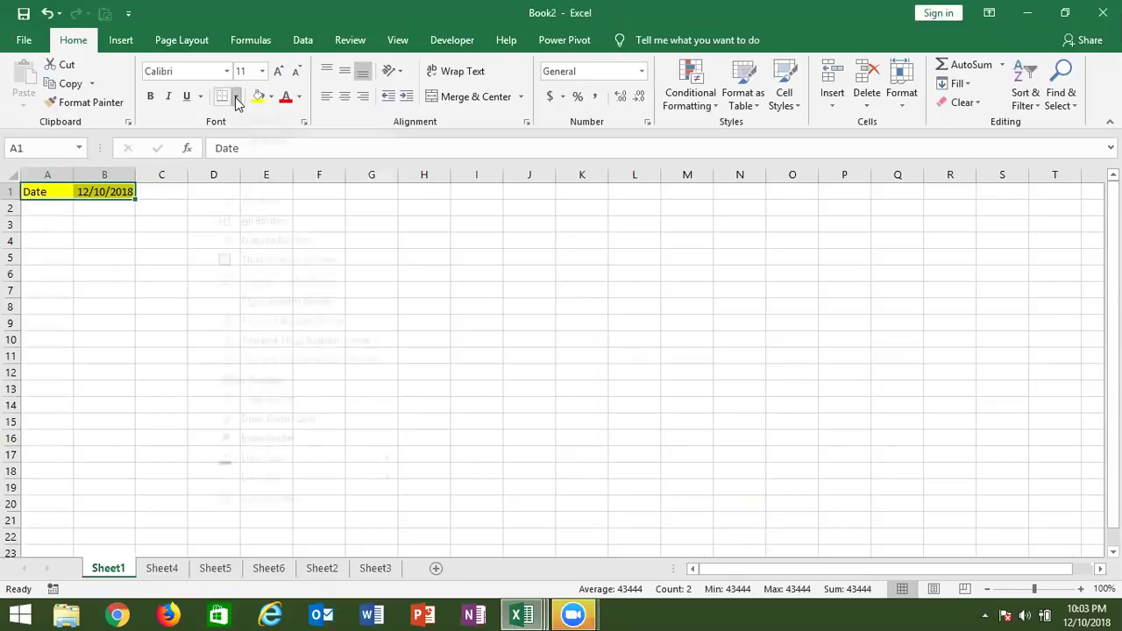
{"action": "left_click", "coordinate": [238, 238]}
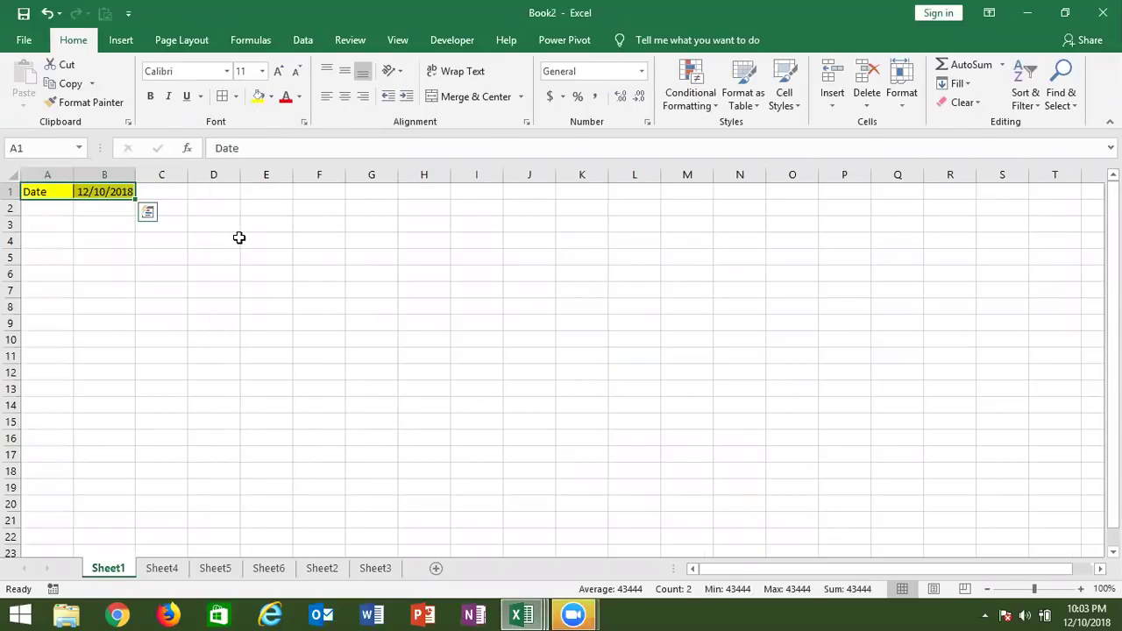
Group all sheets from Sheet1 through Sheet3 again
{"action": "left_click", "coordinate": [383, 568], "text": "shift"}
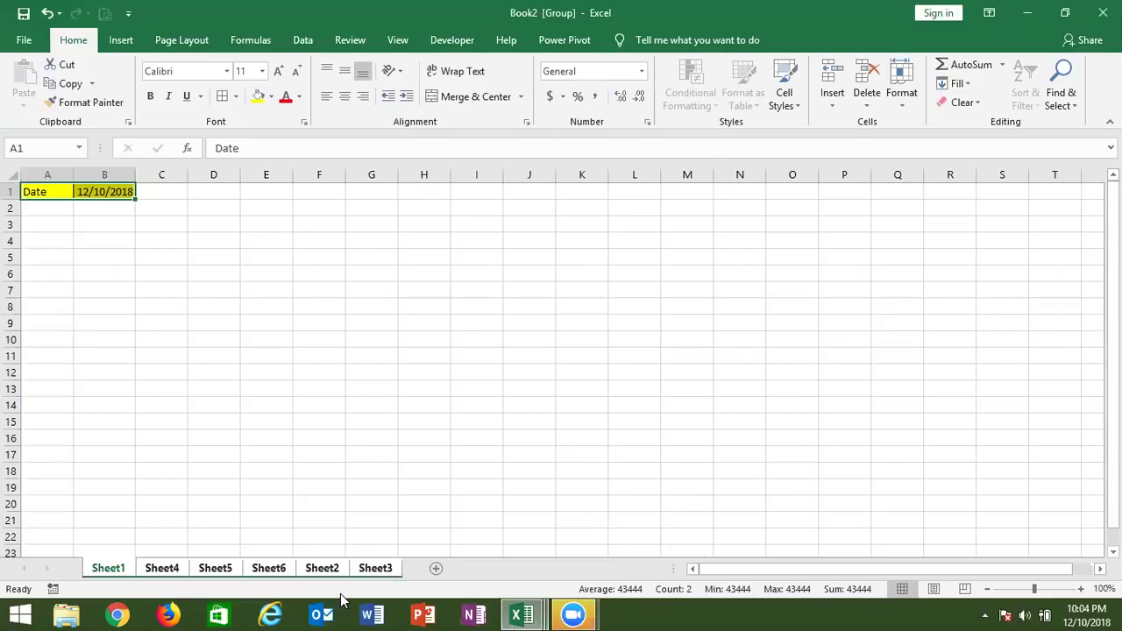
{"action": "left_click", "coordinate": [960, 84]}
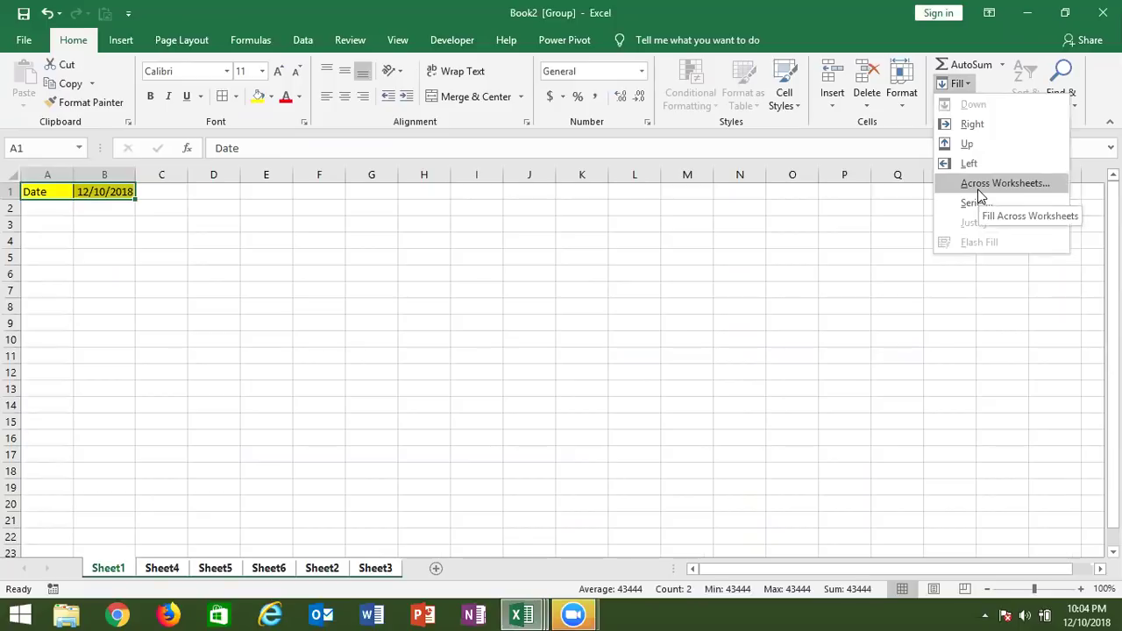
{"action": "left_click", "coordinate": [515, 615]}
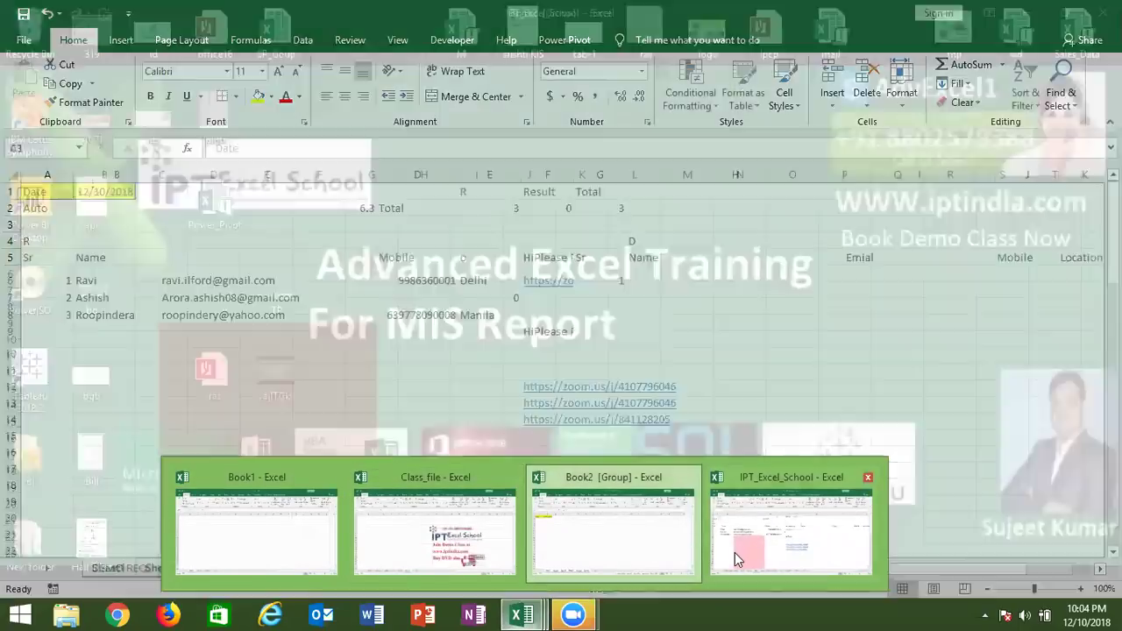
In IPT_Excel_School enter 21 in Mail sheet cell C2, then return to Book2
{"action": "left_click", "coordinate": [735, 552]}
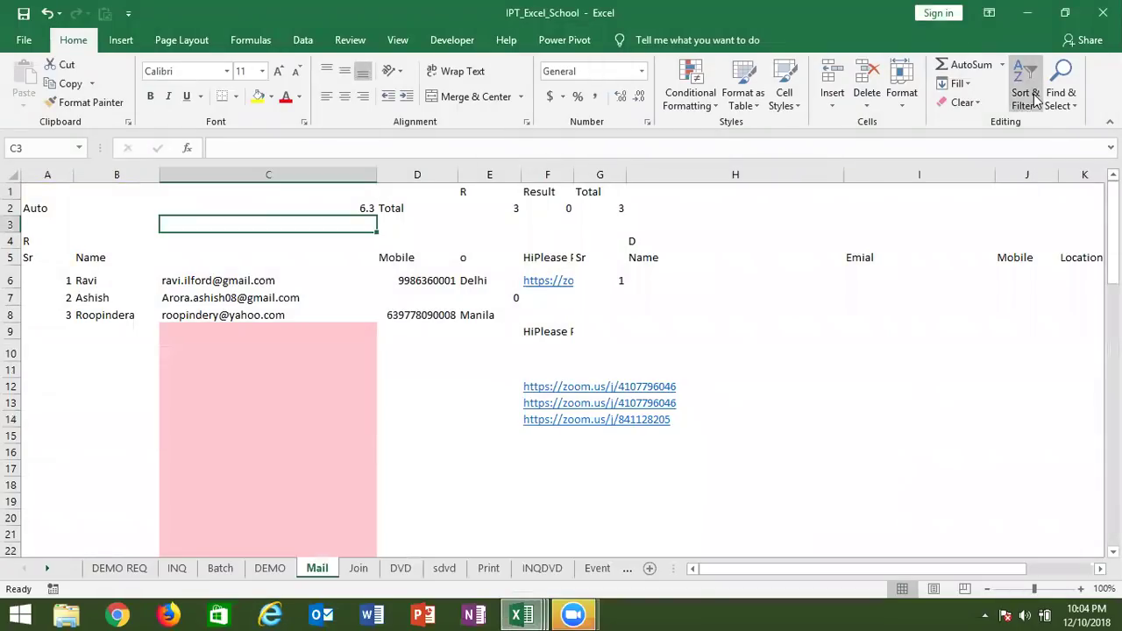
{"action": "left_click", "coordinate": [957, 84]}
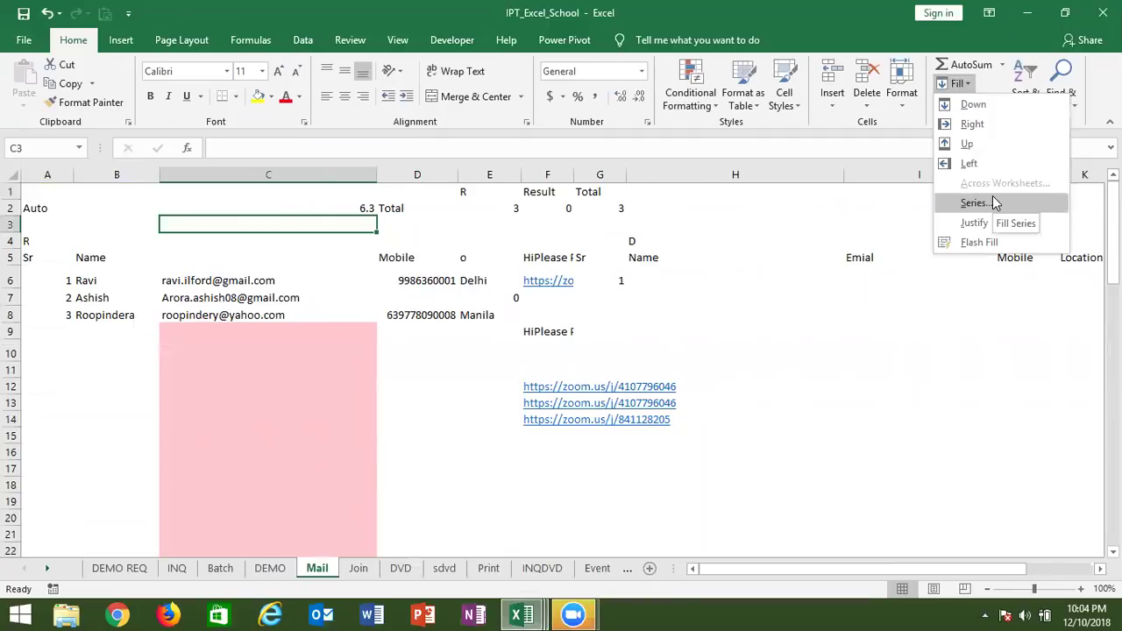
{"action": "left_click", "coordinate": [313, 278]}
{"action": "left_click", "coordinate": [340, 207]}
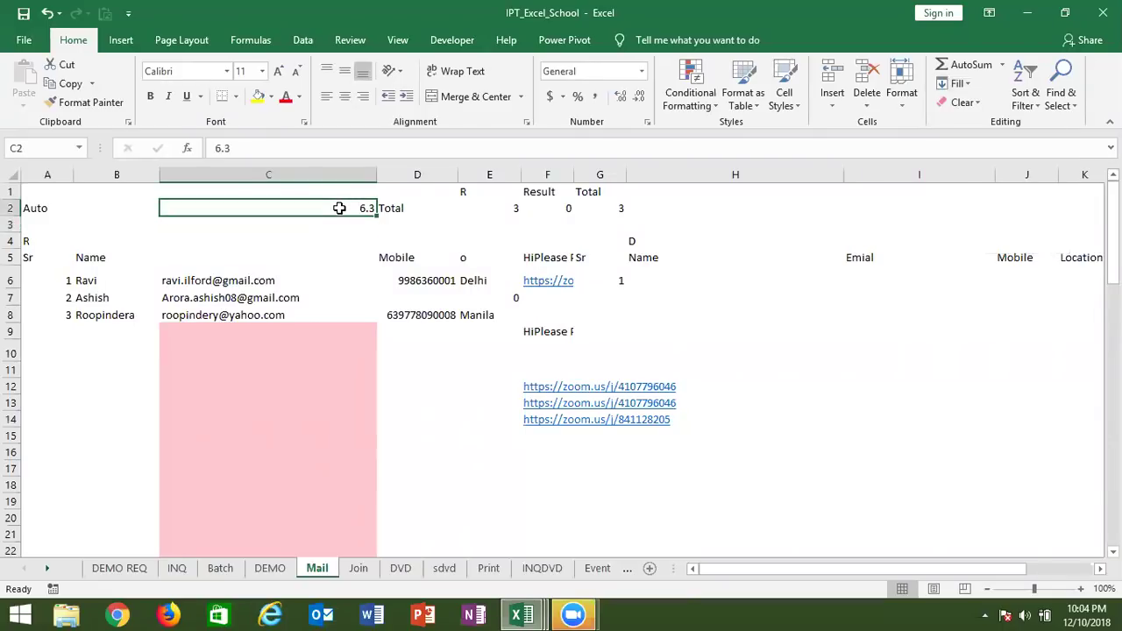
{"action": "type", "text": "21"}
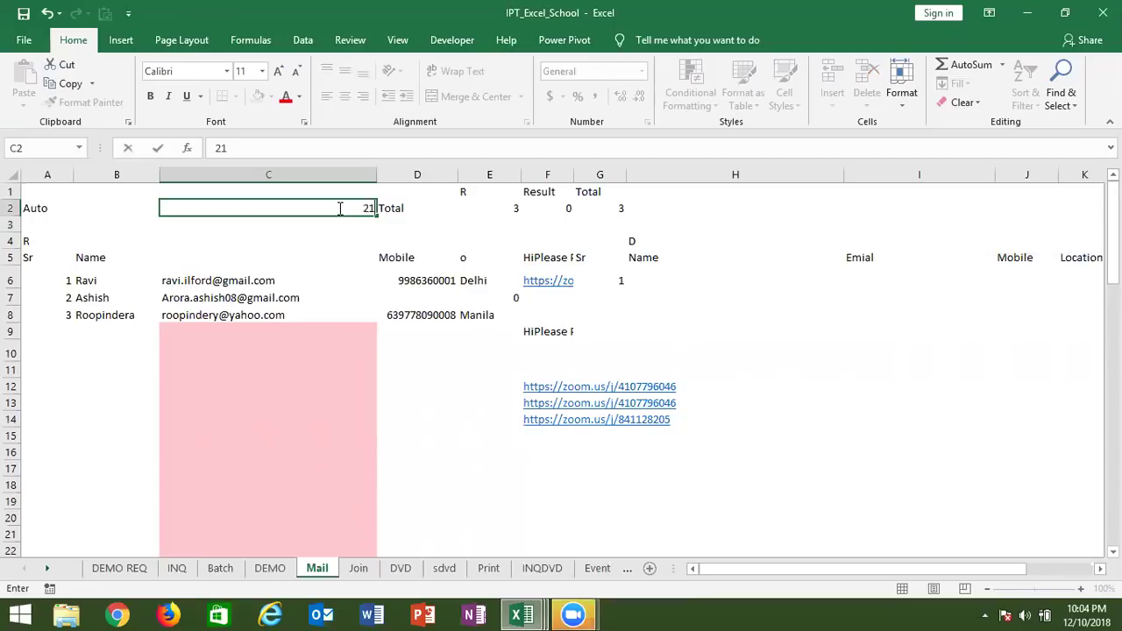
{"action": "key", "text": "Return"}
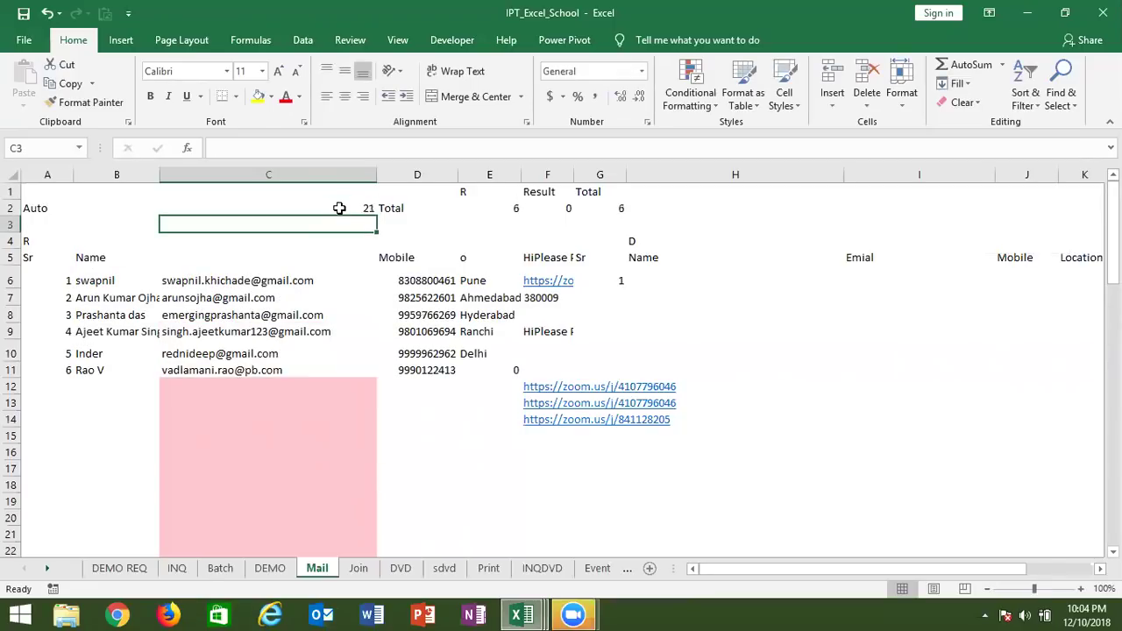
{"action": "key", "text": "alt+Tab"}
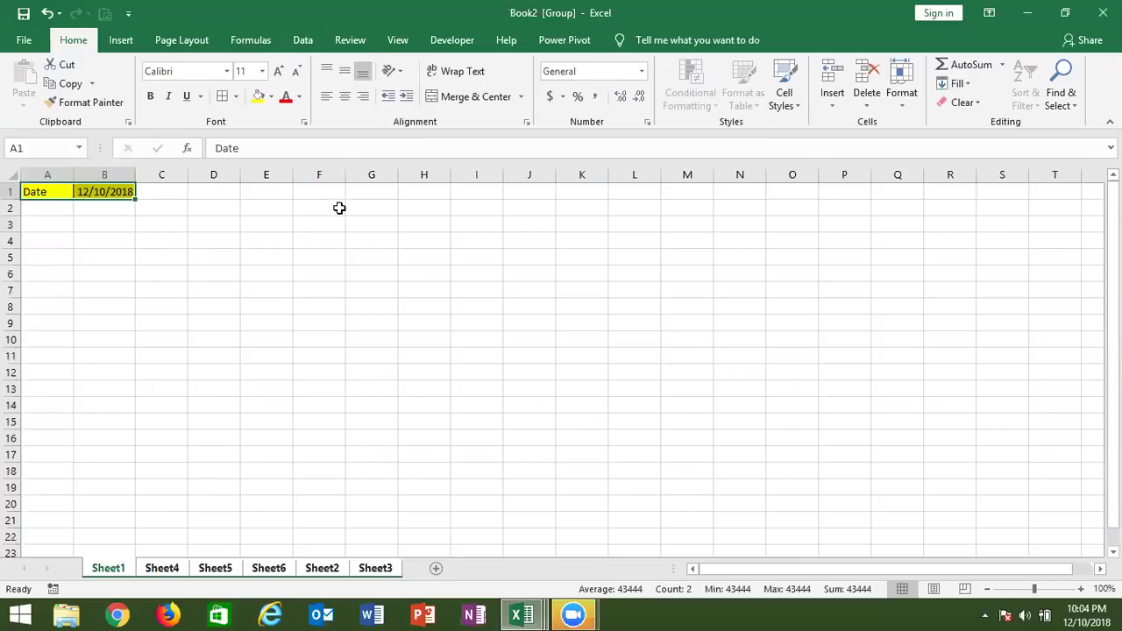
Fill A1:B1 Across Worksheets with the Formats only option onto all grouped sheets
{"action": "left_click", "coordinate": [958, 83]}
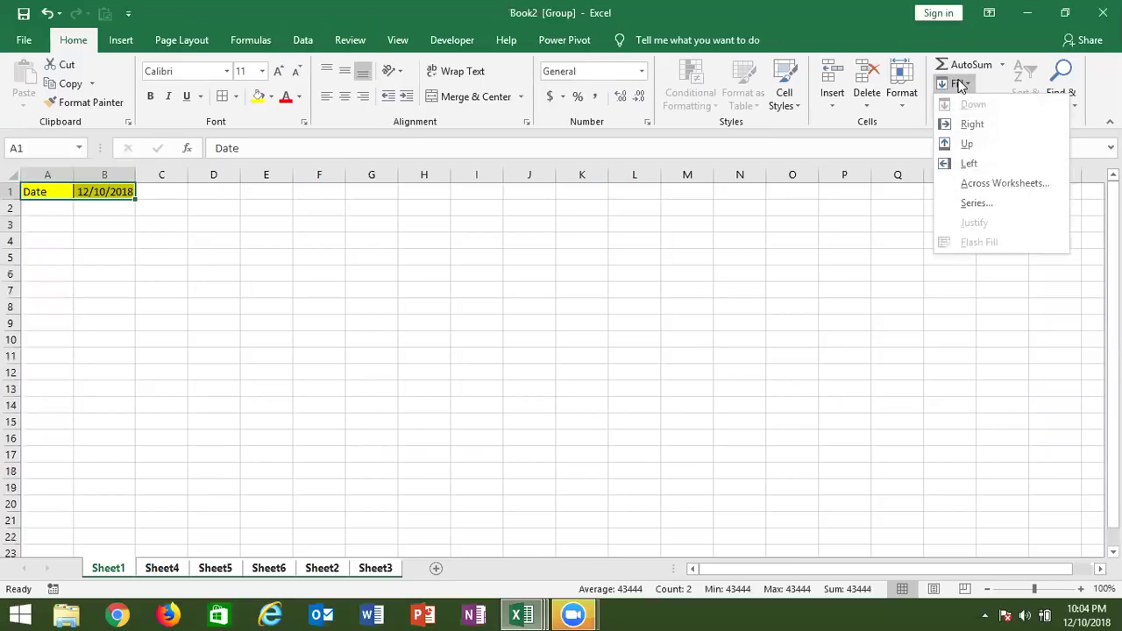
{"action": "left_click", "coordinate": [975, 183]}
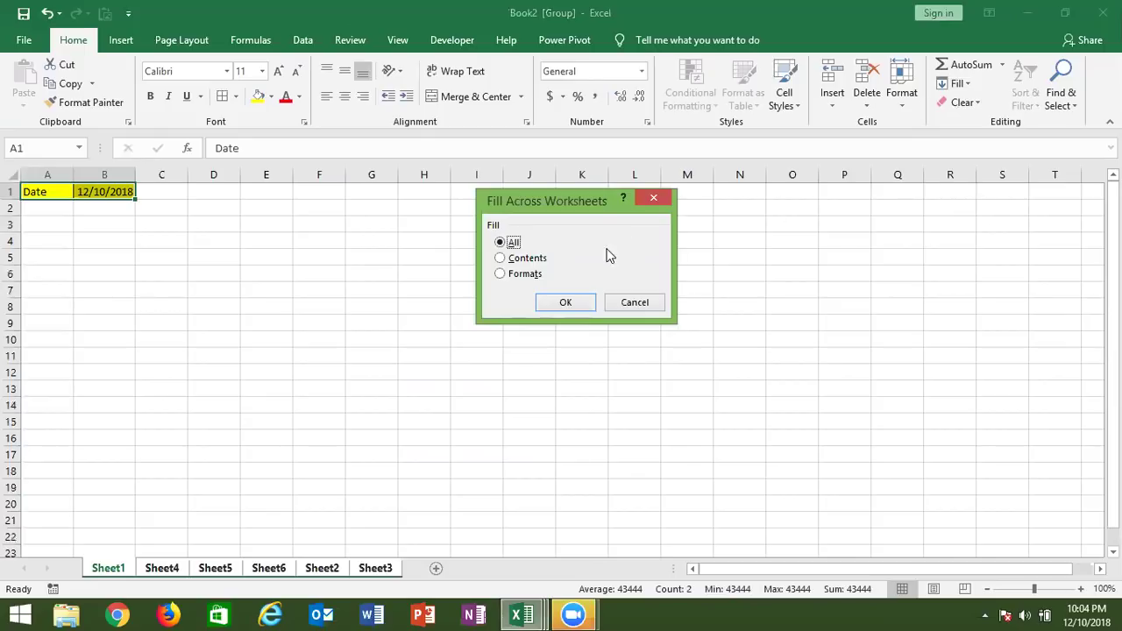
{"action": "left_click", "coordinate": [520, 266]}
{"action": "left_click", "coordinate": [521, 274]}
{"action": "left_click", "coordinate": [556, 302]}
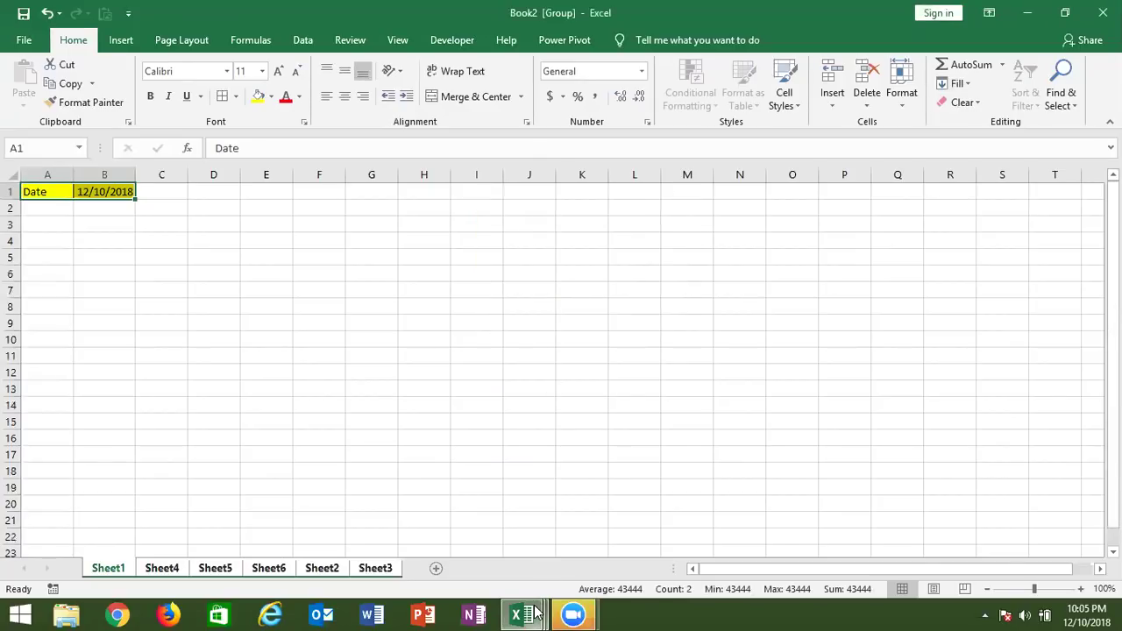
{"action": "left_click", "coordinate": [535, 611]}
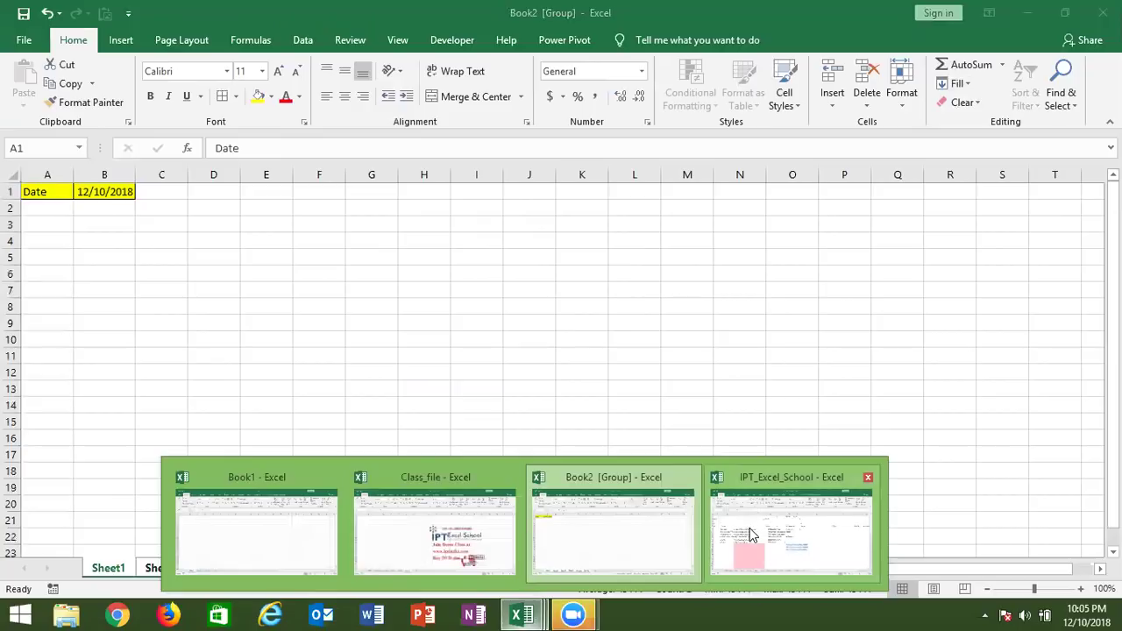
Close the IPT_Excel_School workbook without saving
{"action": "left_click", "coordinate": [751, 531]}
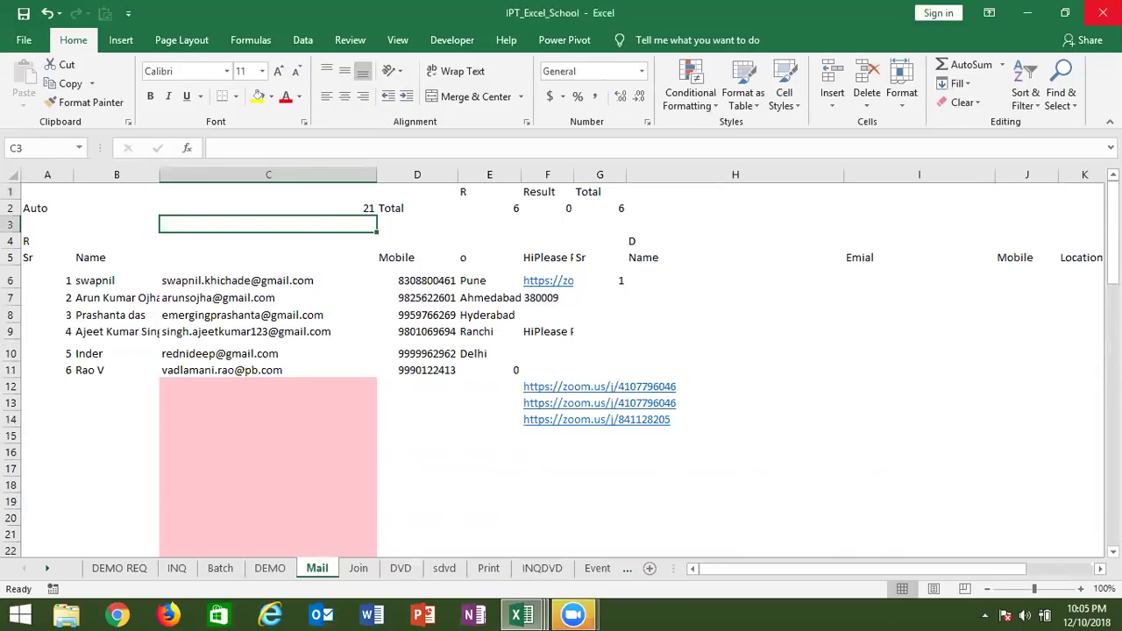
{"action": "left_click", "coordinate": [1103, 13]}
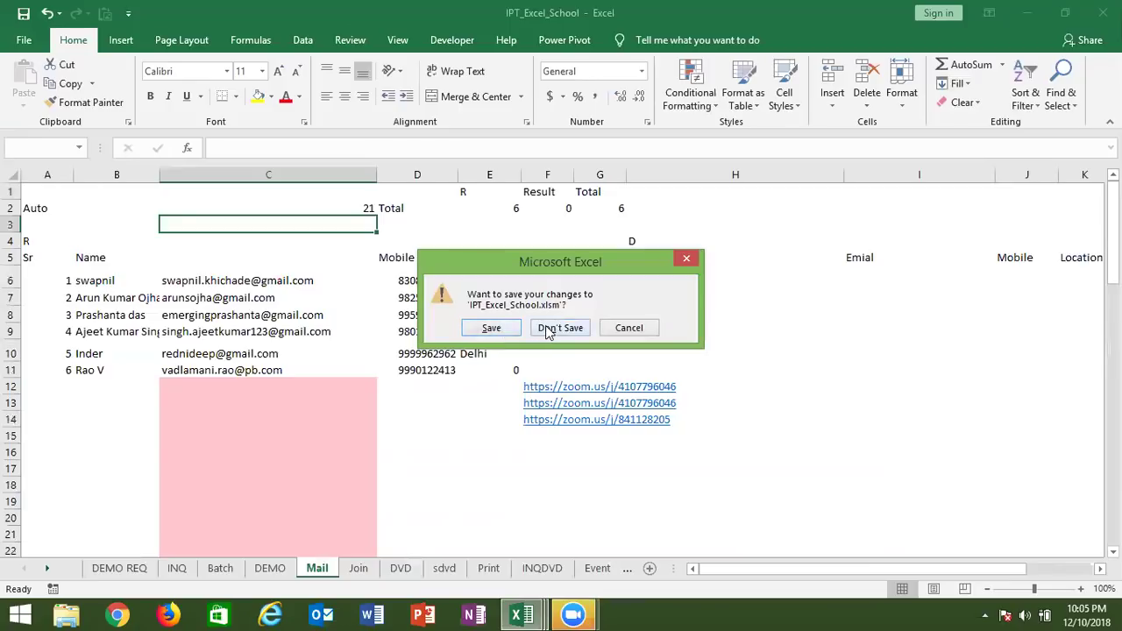
{"action": "left_click", "coordinate": [547, 330]}
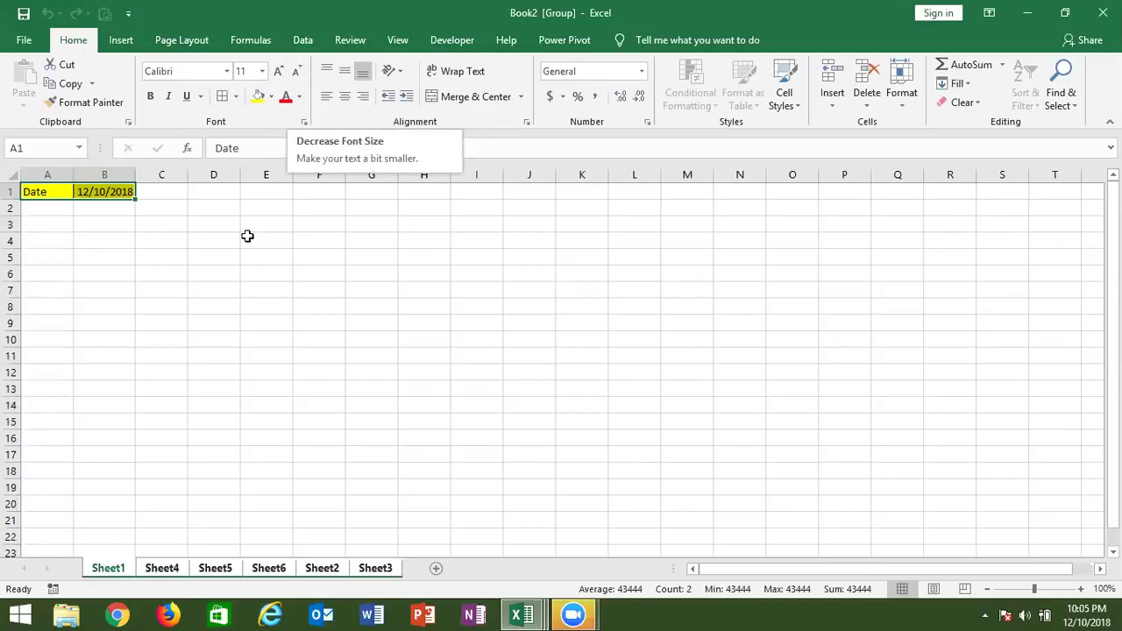
Close Book2 without saving and bring Class_file's Sheet3 to the front
{"action": "key", "text": "ctrl+Tab"}
{"action": "key", "text": "ctrl+Tab"}
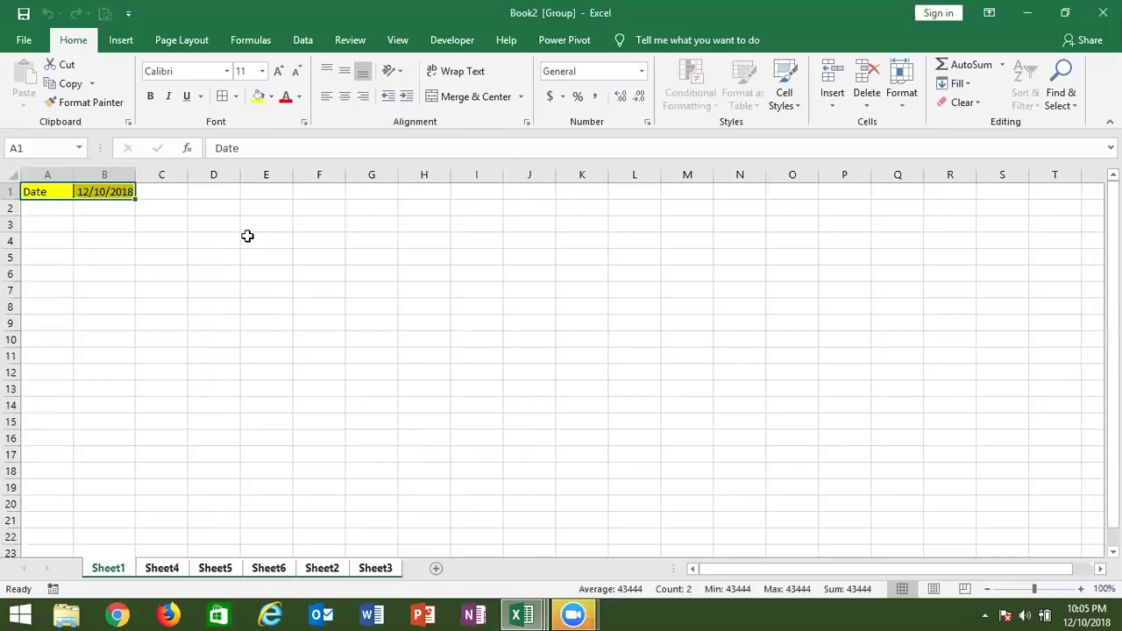
{"action": "left_click", "coordinate": [962, 85]}
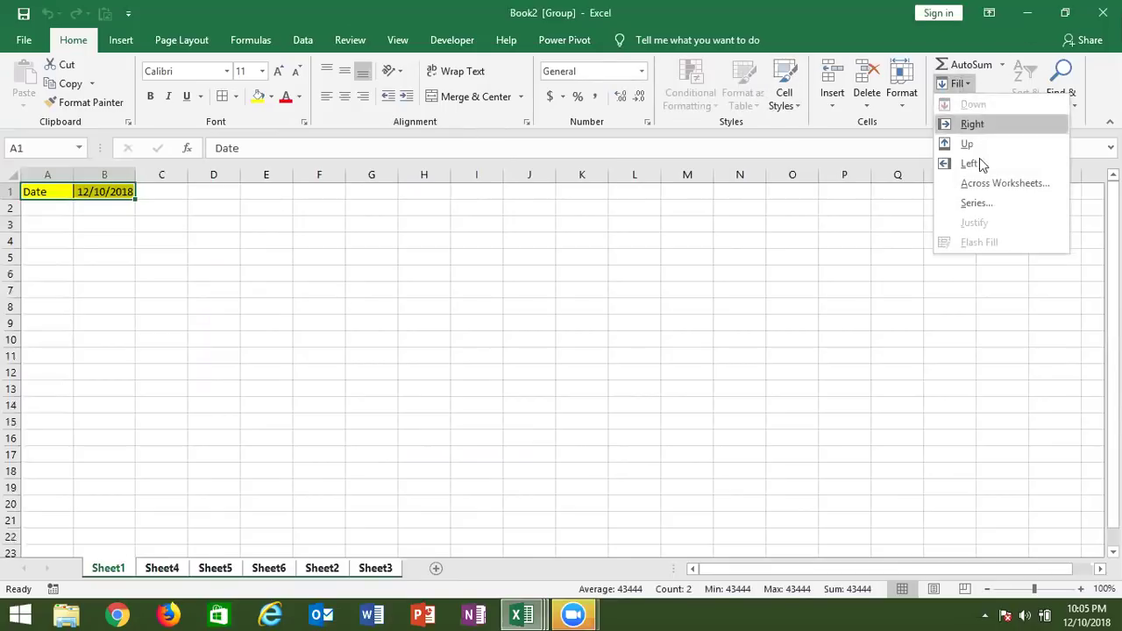
{"action": "left_click", "coordinate": [799, 254]}
{"action": "left_click", "coordinate": [1103, 12]}
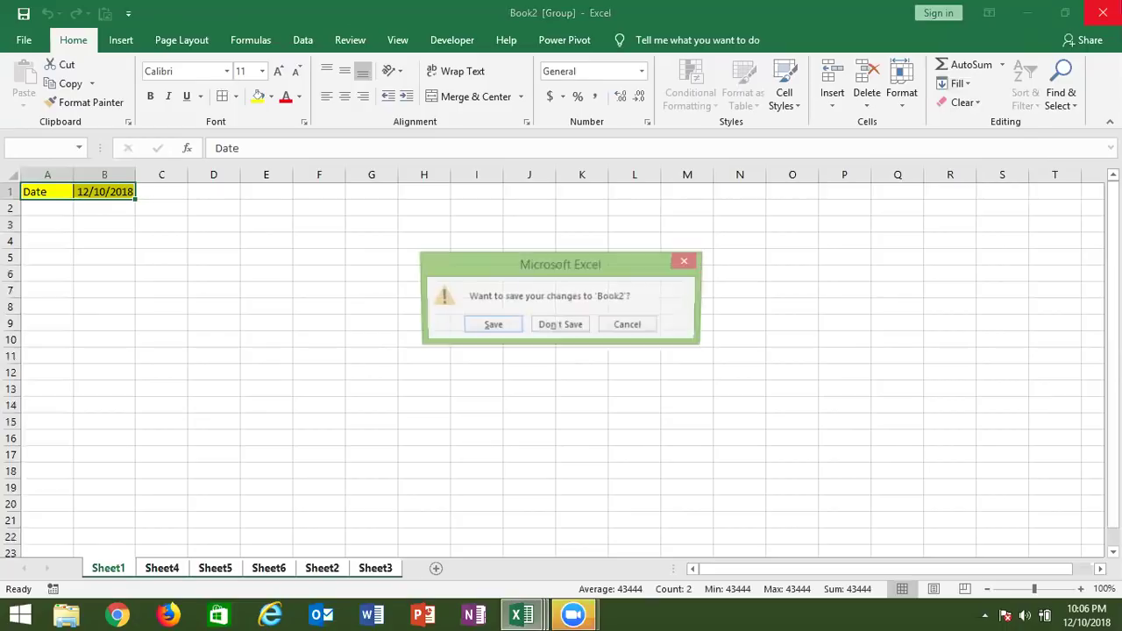
{"action": "left_click", "coordinate": [568, 334]}
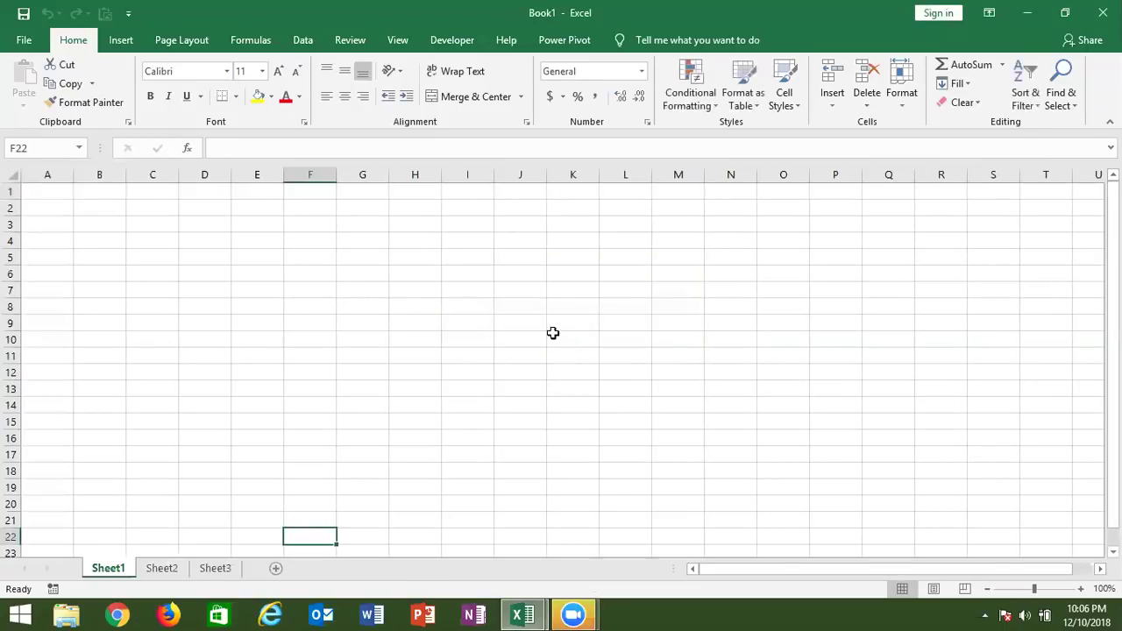
{"action": "left_click", "coordinate": [526, 616]}
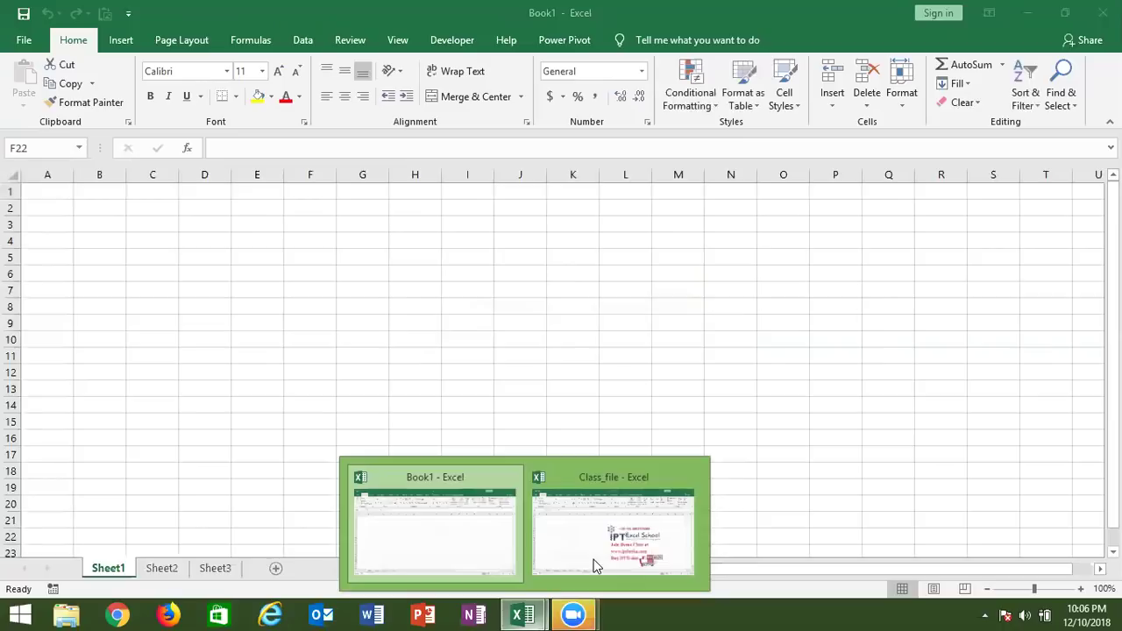
{"action": "left_click", "coordinate": [591, 559]}
Enter 1 in A1 and 2 in A2, then extend the numbering down to A14
{"action": "left_click", "coordinate": [43, 193]}
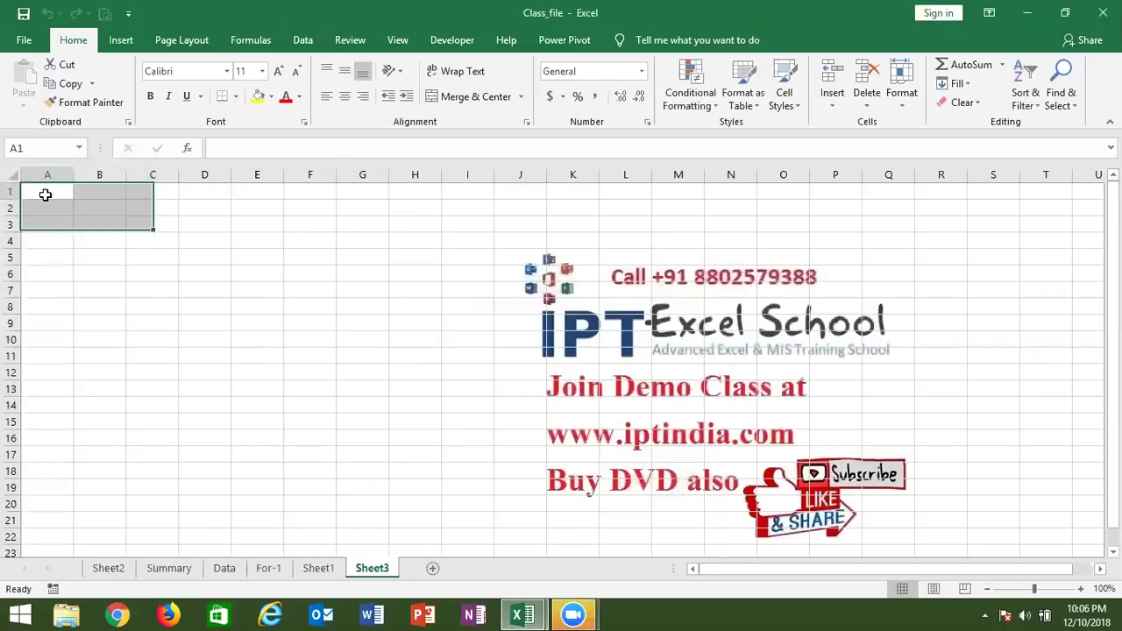
{"action": "left_click", "coordinate": [965, 84]}
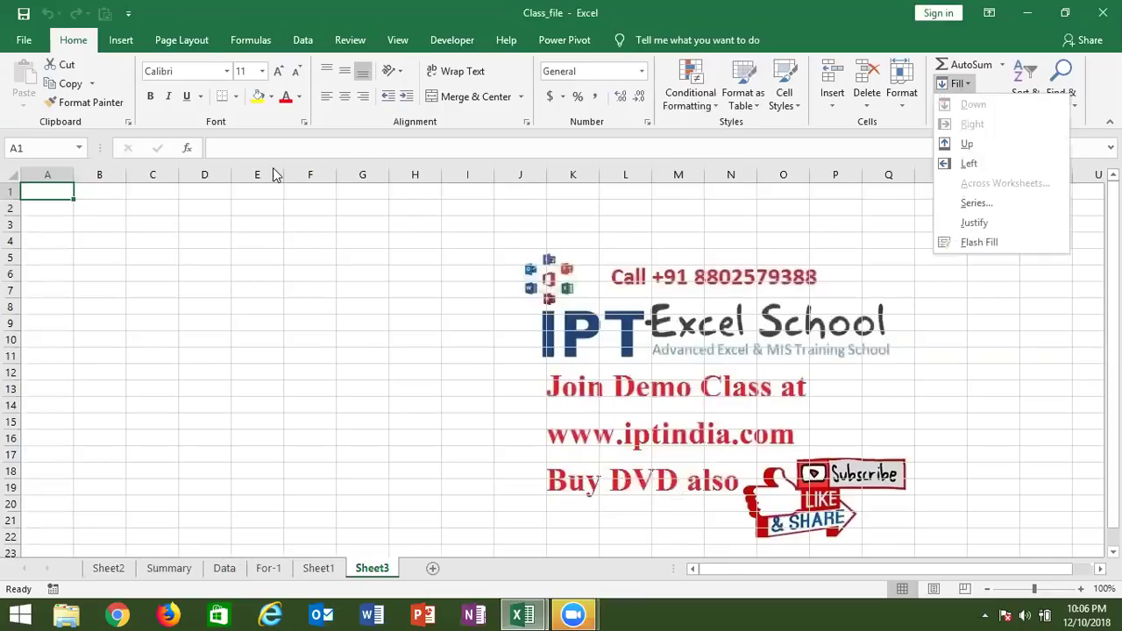
{"action": "left_click", "coordinate": [118, 207]}
{"action": "type", "text": "1"}
{"action": "key", "text": "Return"}
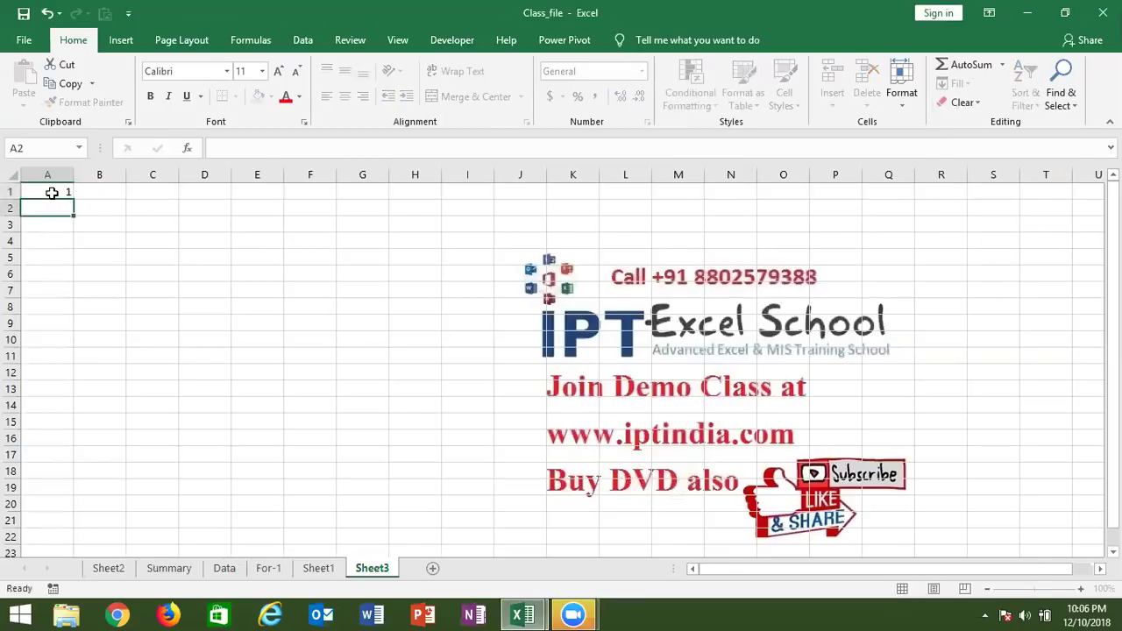
{"action": "left_click_drag", "start_coordinate": [52, 193], "coordinate": [52, 471]}
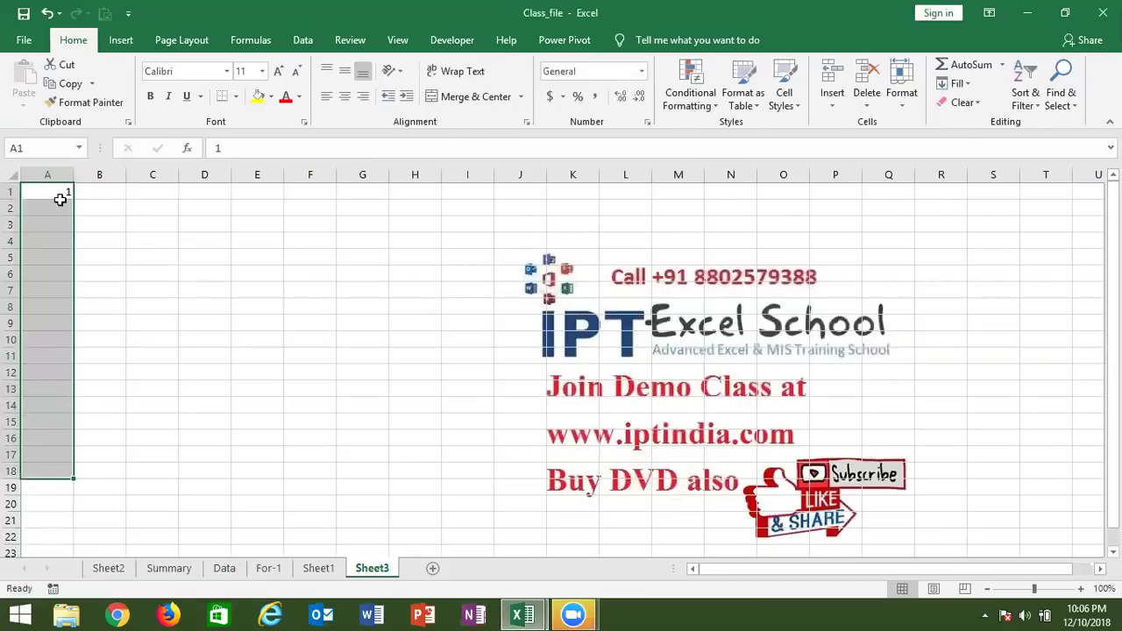
{"action": "left_click", "coordinate": [65, 203]}
{"action": "type", "text": "2"}
{"action": "key", "text": "Return"}
{"action": "mouse_move", "coordinate": [52, 193]}
{"action": "left_mouse_down"}
{"action": "mouse_move", "coordinate": [65, 203]}
{"action": "mouse_move", "coordinate": [95, 412]}
{"action": "left_mouse_up"}
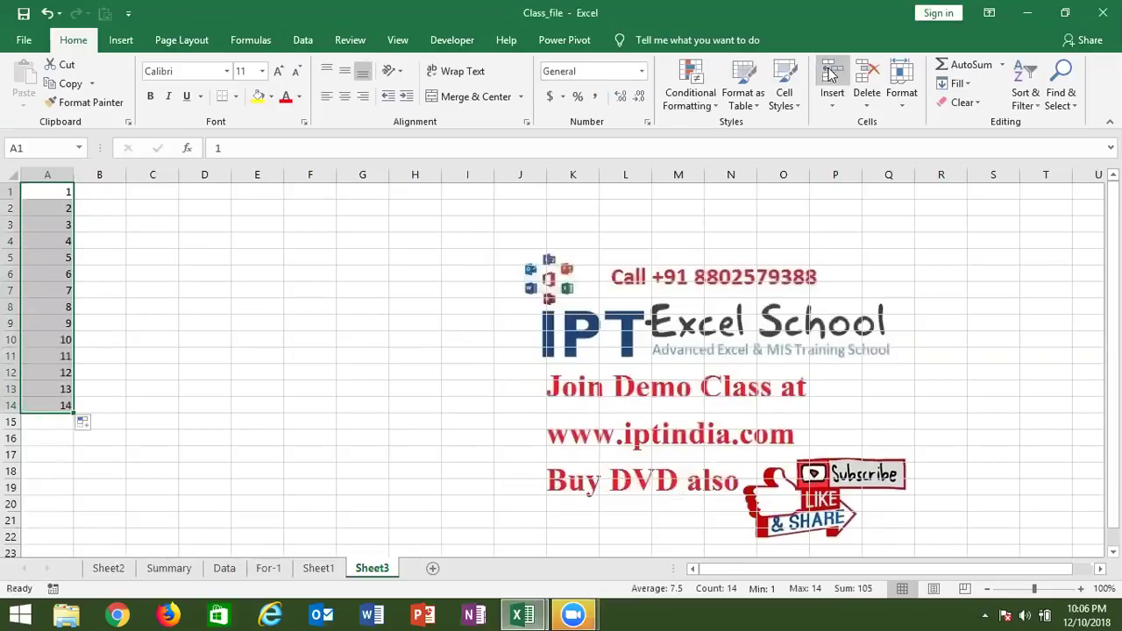
Turn A1:A14 into a Growth series with step value 2, doubling up to 8192
{"action": "left_click", "coordinate": [958, 85]}
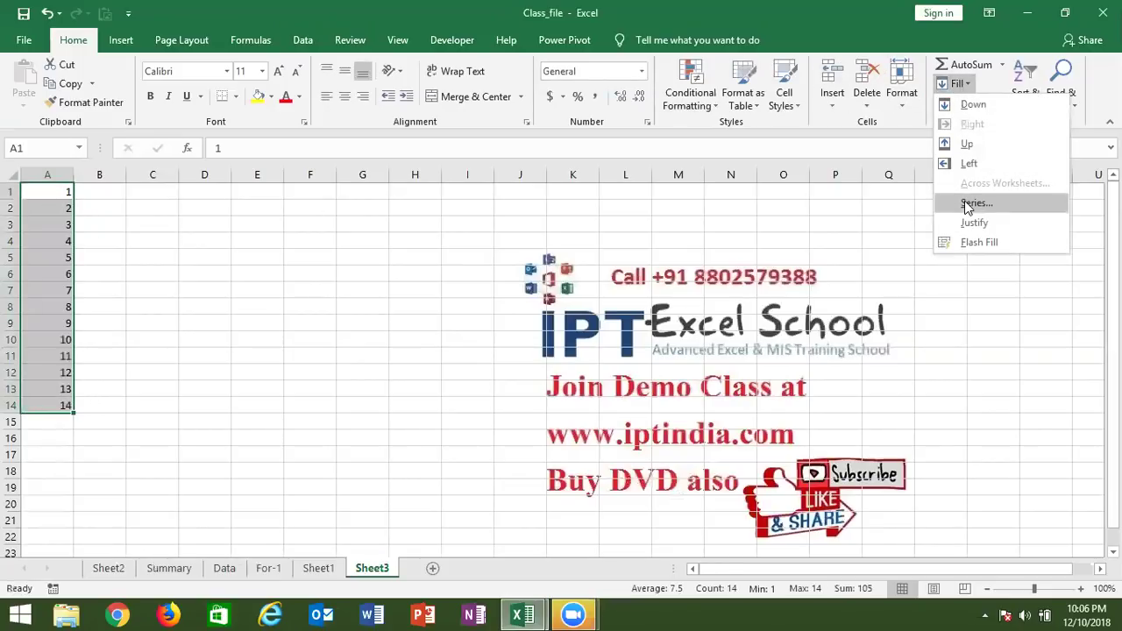
{"action": "left_click", "coordinate": [968, 203]}
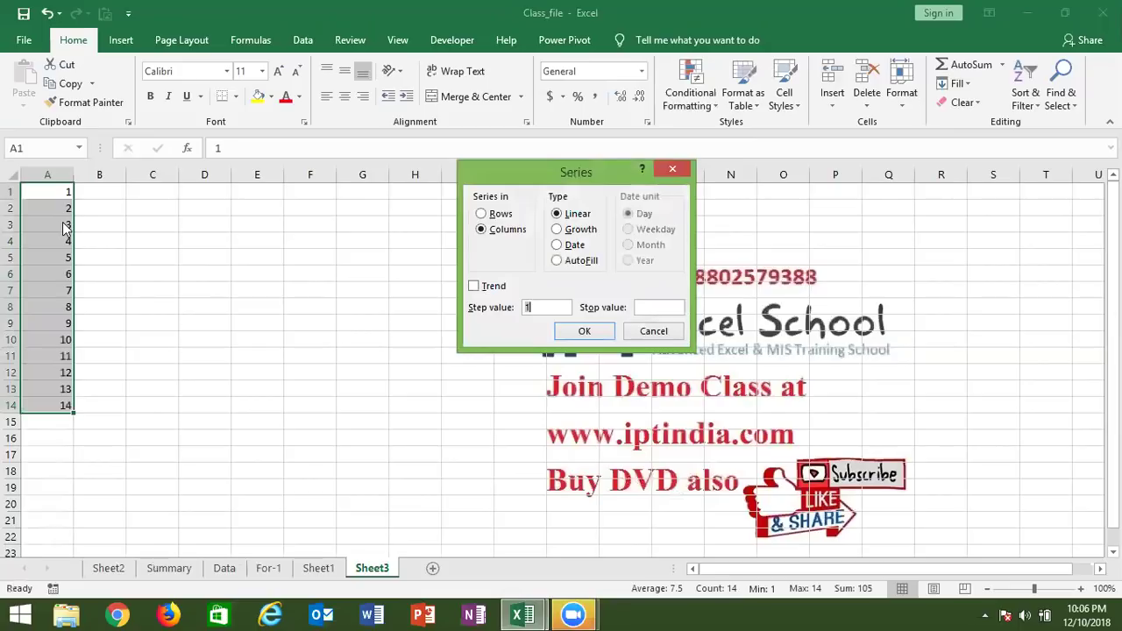
{"action": "left_click", "coordinate": [662, 308]}
{"action": "left_click", "coordinate": [565, 330]}
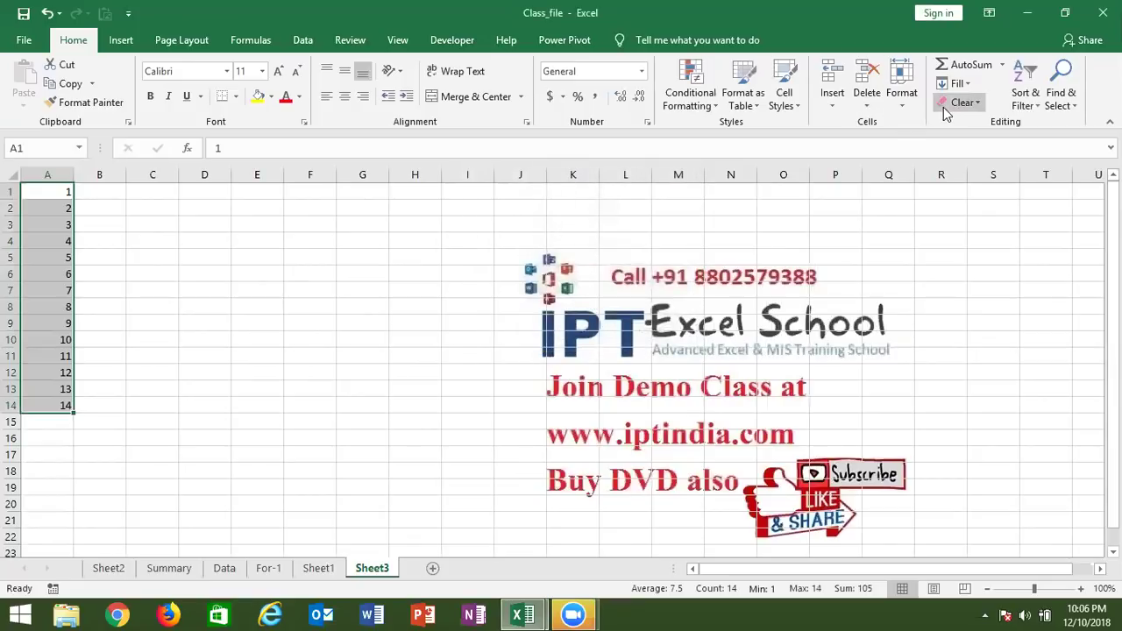
{"action": "left_click", "coordinate": [960, 84]}
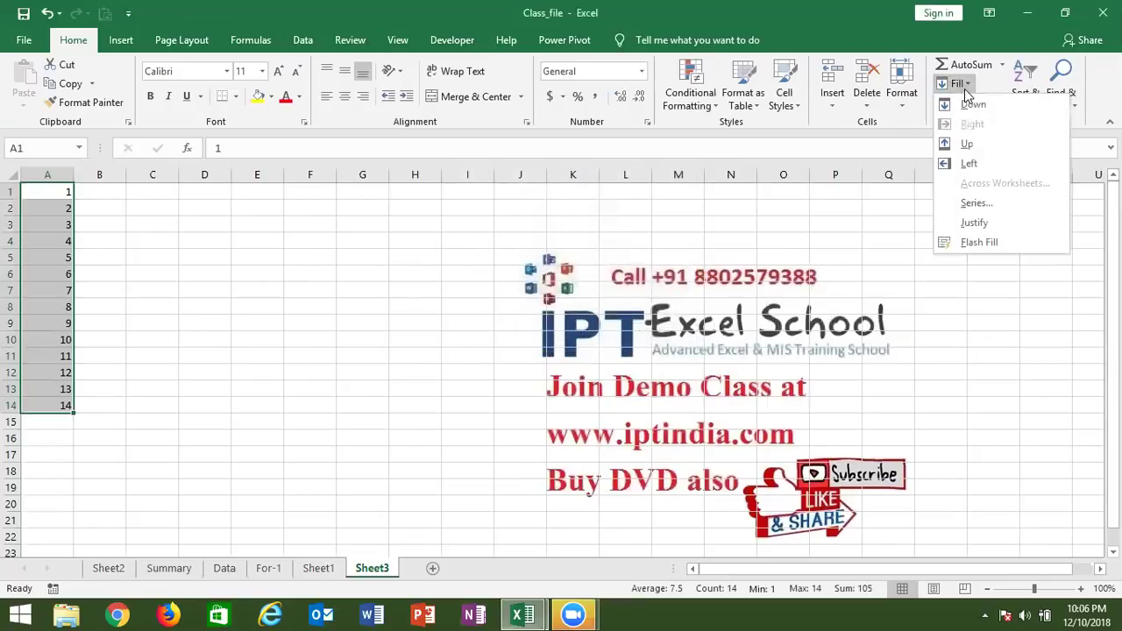
{"action": "left_click", "coordinate": [976, 204]}
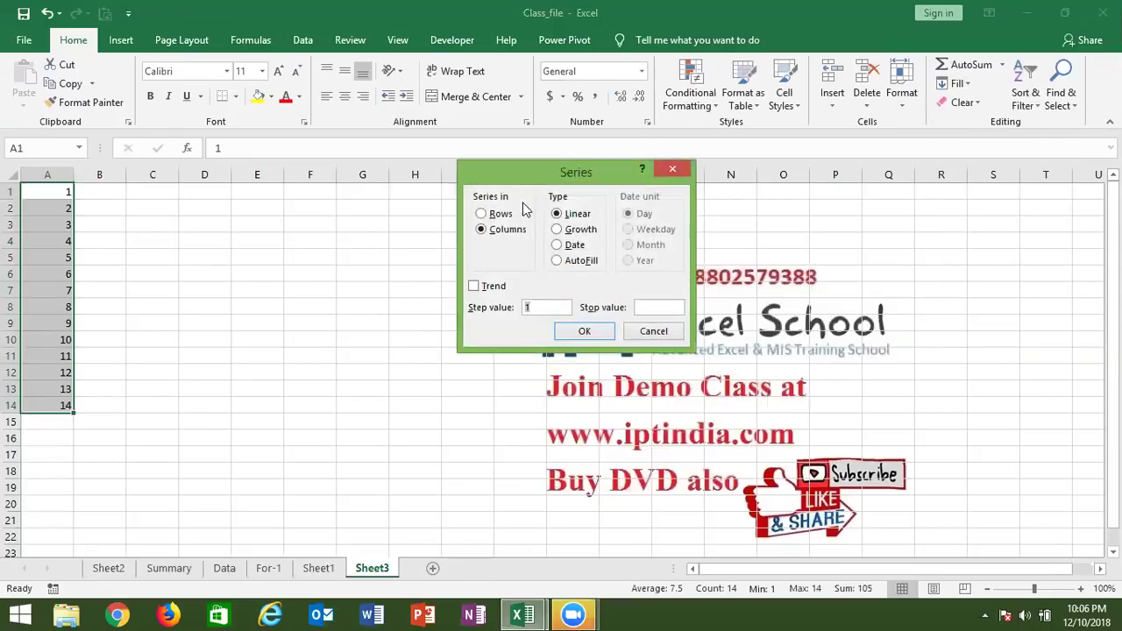
{"action": "left_click", "coordinate": [566, 232]}
{"action": "double_click", "coordinate": [538, 307]}
{"action": "type", "text": "2"}
{"action": "left_click", "coordinate": [584, 331]}
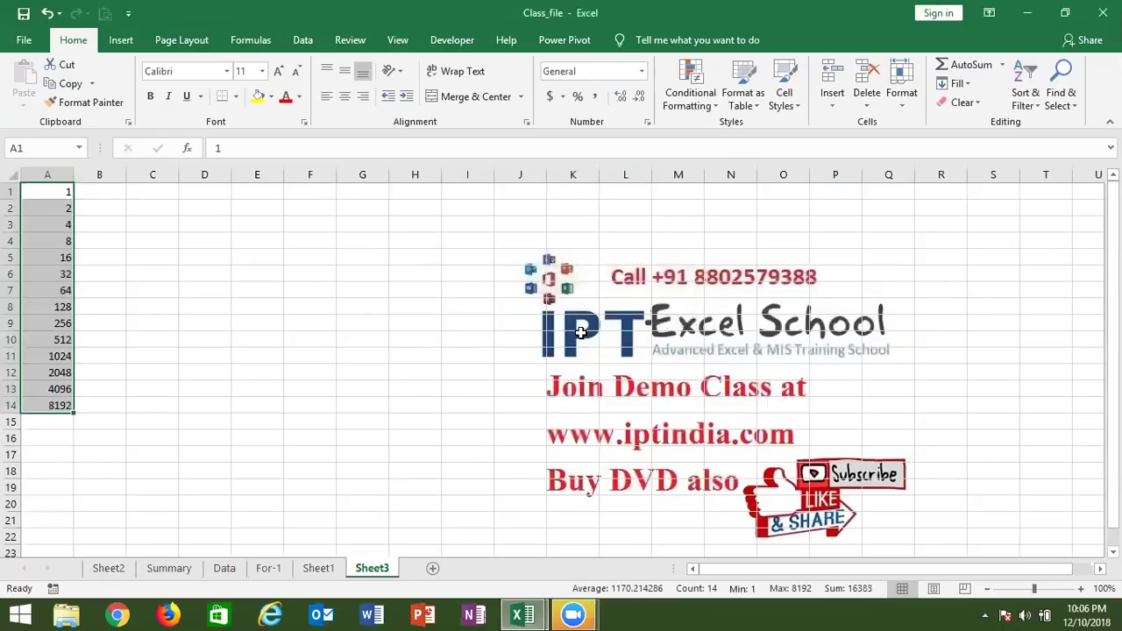
{"action": "left_click", "coordinate": [970, 83]}
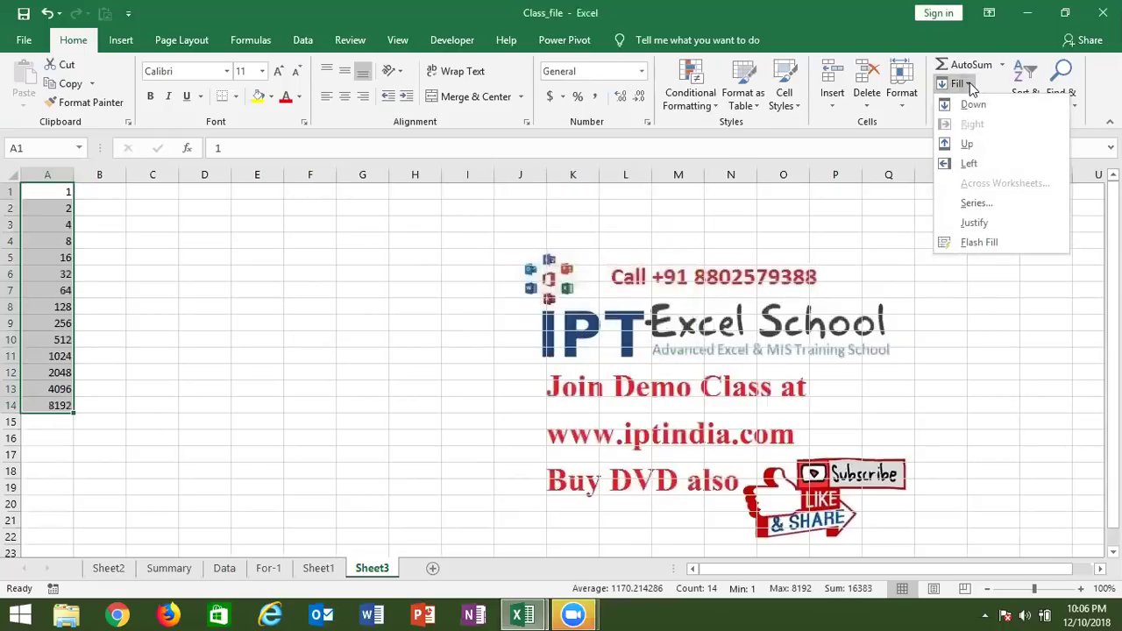
Cancel the Series dialog and clear the numbers from A1:A14
{"action": "left_click", "coordinate": [982, 205]}
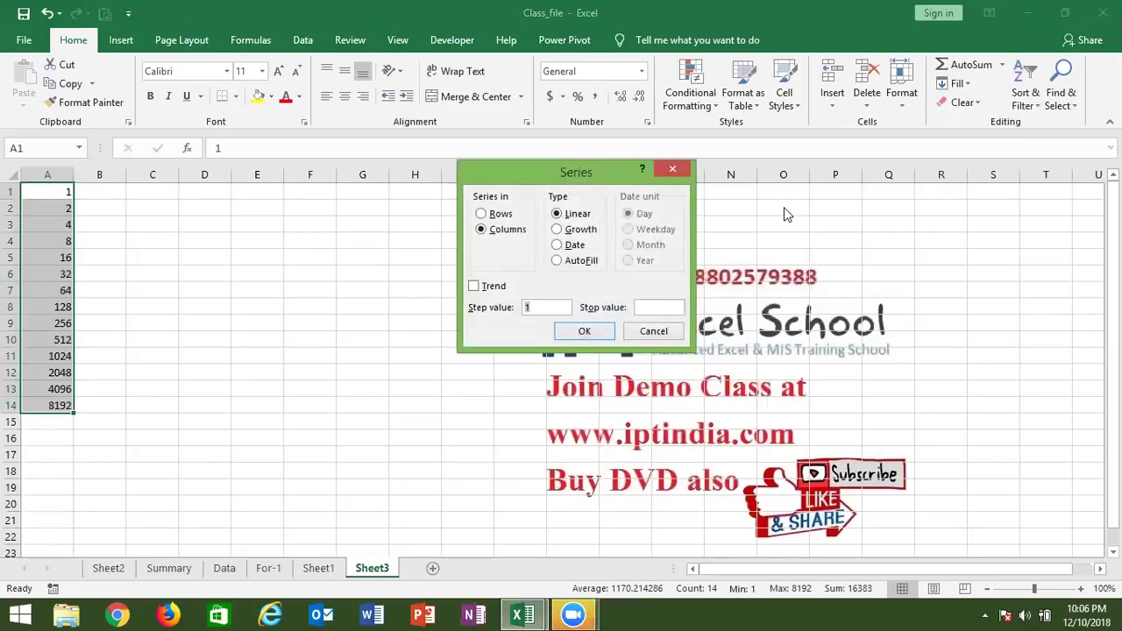
{"action": "left_click", "coordinate": [570, 247]}
{"action": "key", "text": "Escape"}
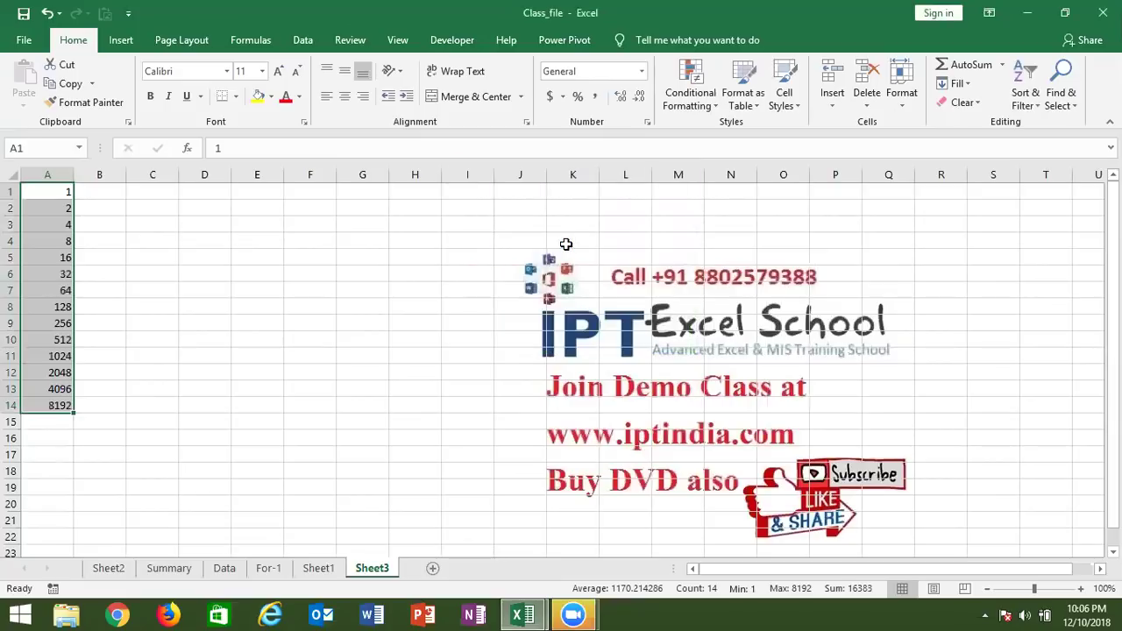
{"action": "key", "text": "Delete"}
{"action": "key", "text": "ctrl+Home"}
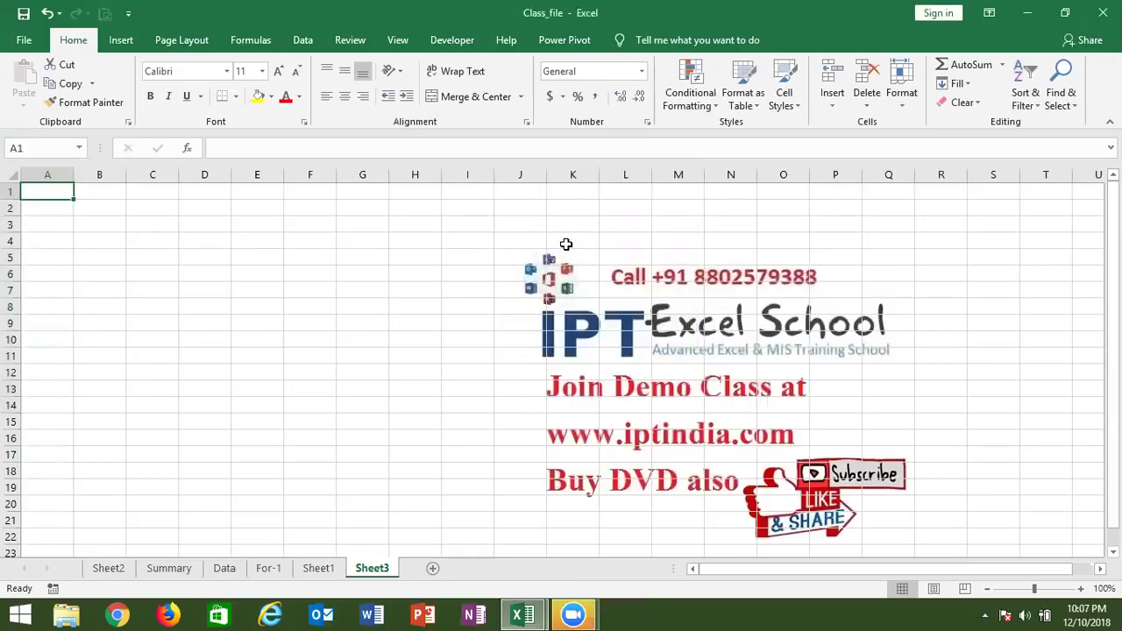
Enter 12/1 as the start date in A1, after trying 1/12 and 21/1, and select A1:A14
{"action": "type", "text": "1/12"}
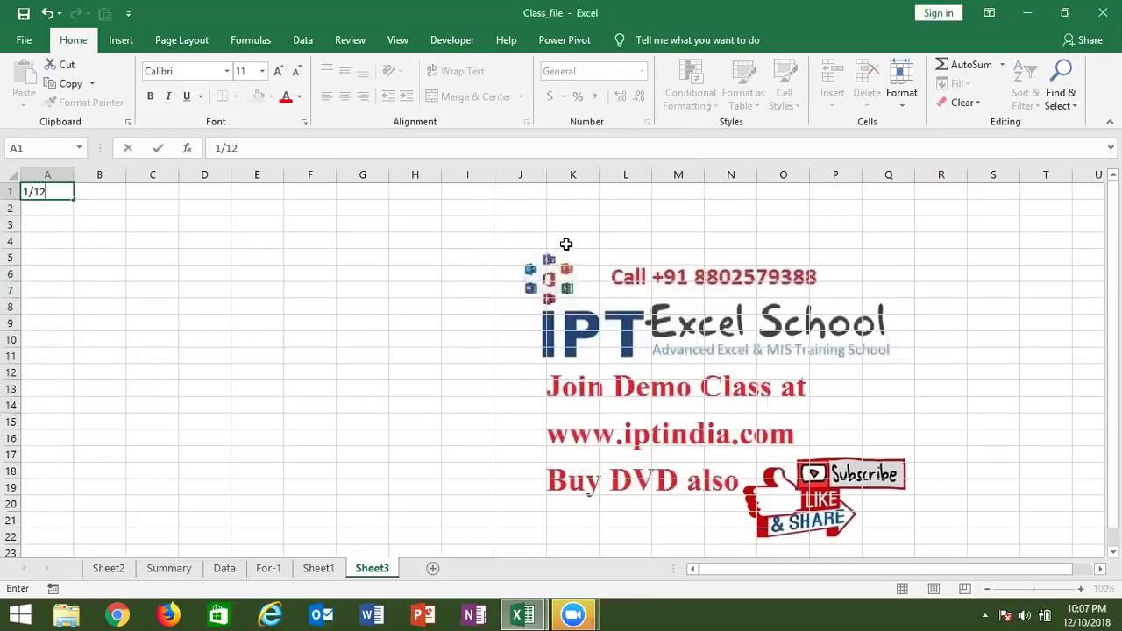
{"action": "key", "text": "Return"}
{"action": "key", "text": "Up"}
{"action": "type", "text": "21/1"}
{"action": "key", "text": "Return"}
{"action": "key", "text": "Up"}
{"action": "type", "text": "12/1"}
{"action": "key", "text": "Return"}
{"action": "key", "text": "Up"}
{"action": "key", "text": "shift+Down"}
{"action": "key", "text": "shift+Down"}
{"action": "key", "text": "shift+Down"}
{"action": "key", "text": "shift+Down"}
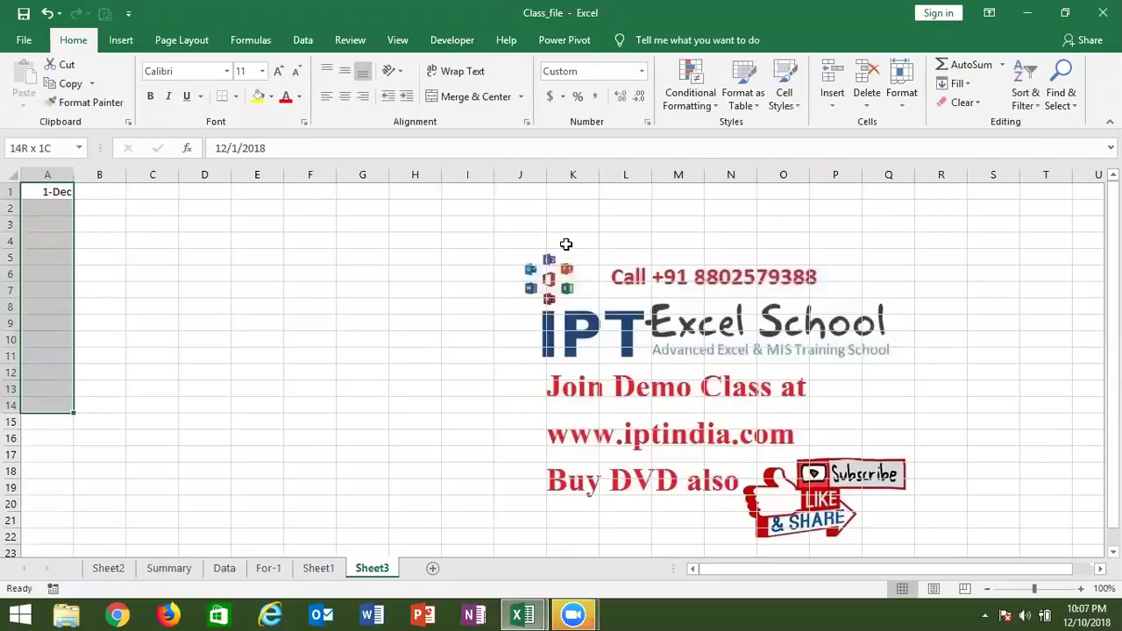
Fill A1:A14 with a Weekday date series running from 1-Dec to 19-Dec
{"action": "left_click", "coordinate": [970, 82]}
{"action": "left_click", "coordinate": [978, 203]}
{"action": "left_click", "coordinate": [638, 227]}
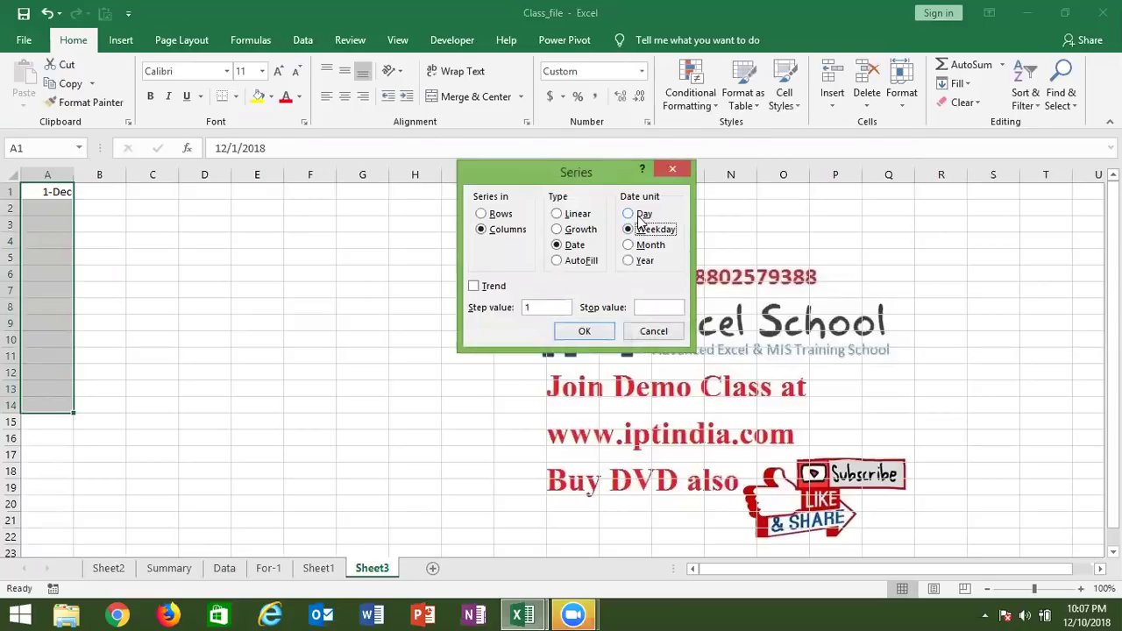
{"action": "left_click", "coordinate": [597, 338]}
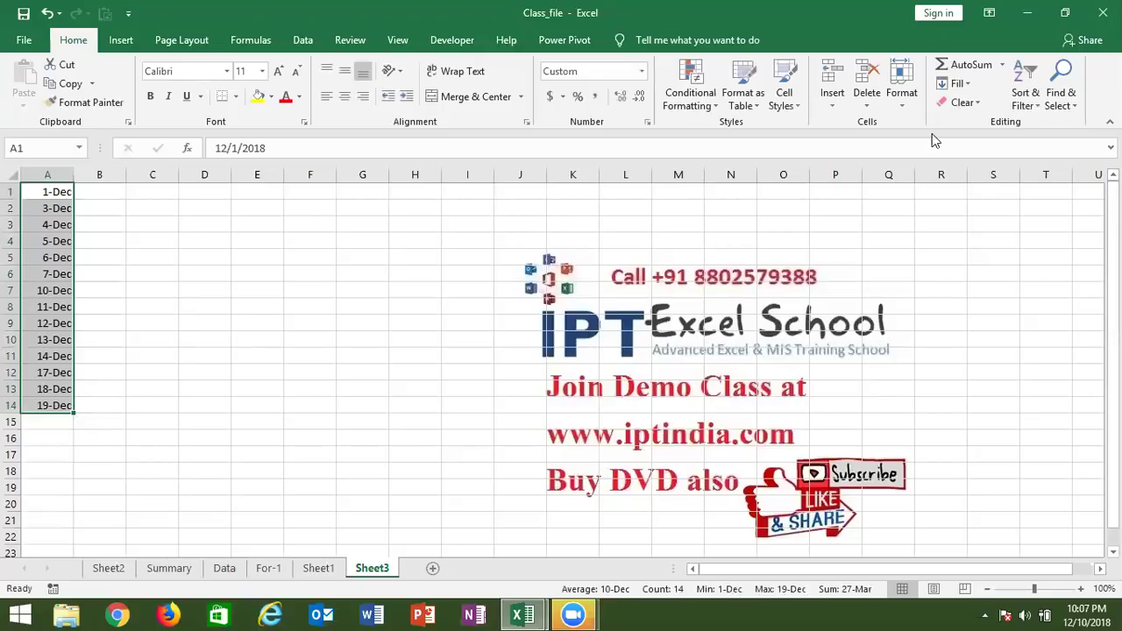
{"action": "left_click", "coordinate": [961, 86]}
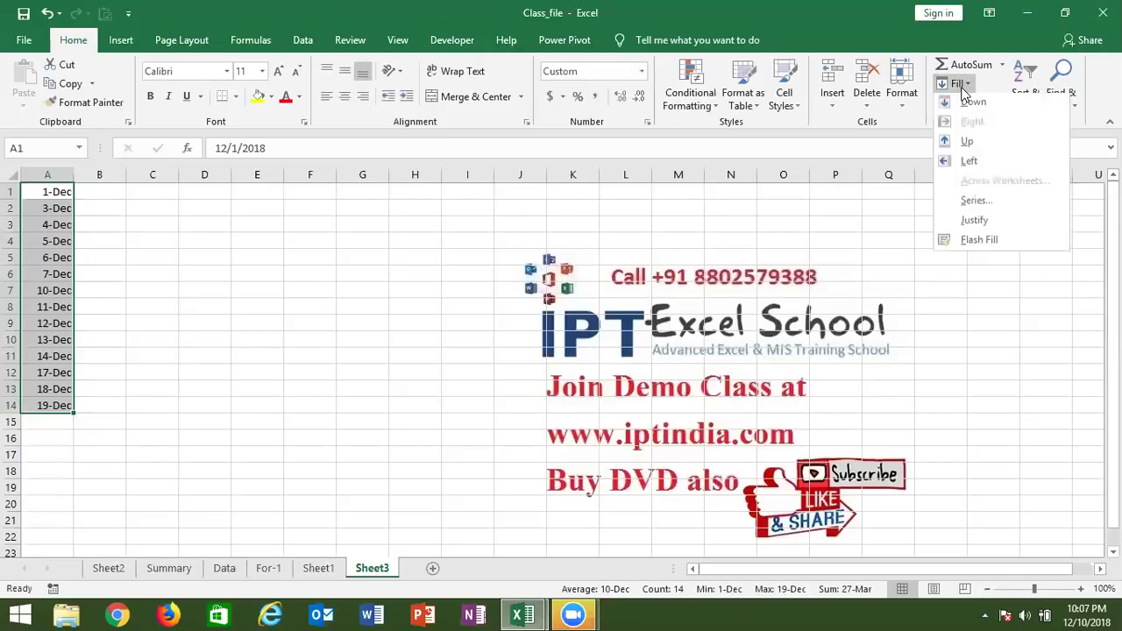
{"action": "left_click", "coordinate": [976, 200]}
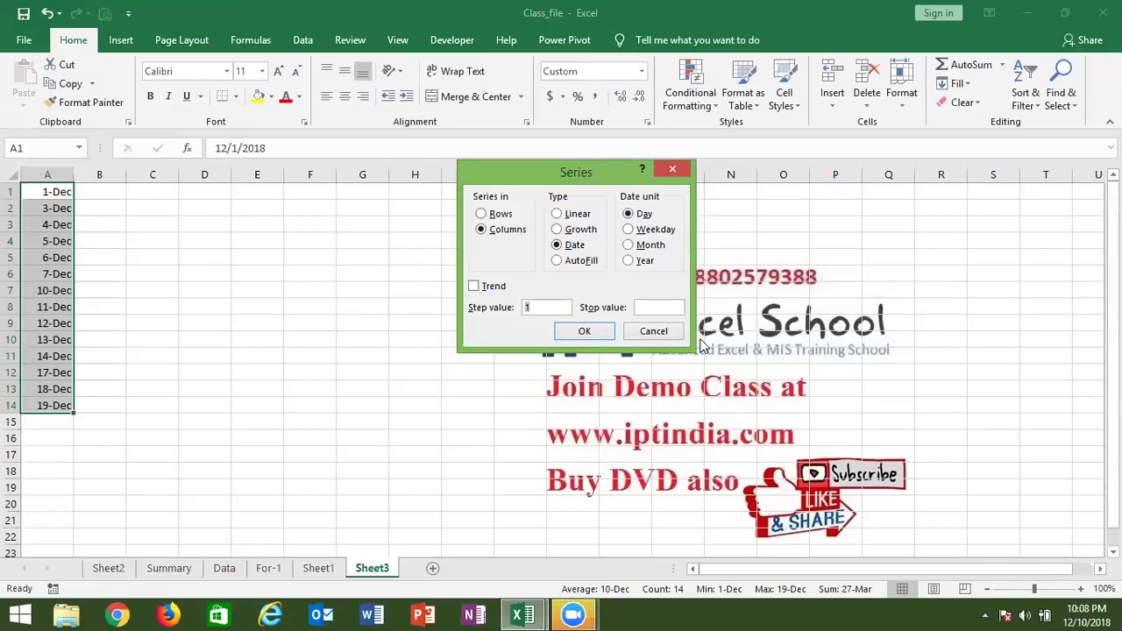
{"action": "key", "text": "Escape"}
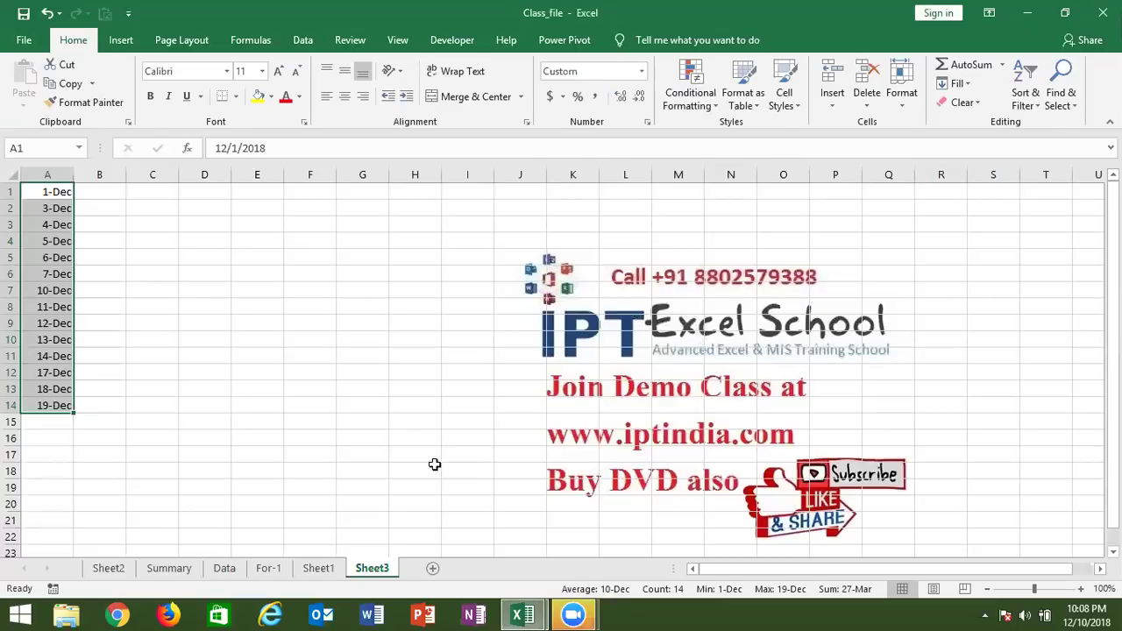
{"action": "left_click", "coordinate": [956, 84]}
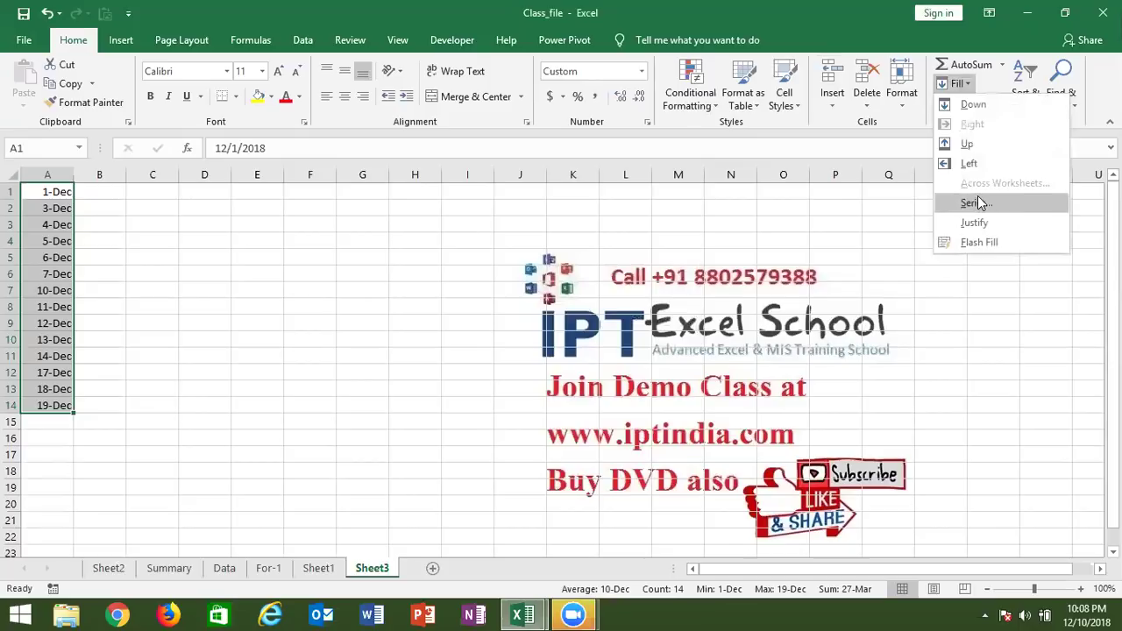
Type Jan in E1 and fill month names down through Dec and Jan in E13
{"action": "left_click", "coordinate": [247, 235]}
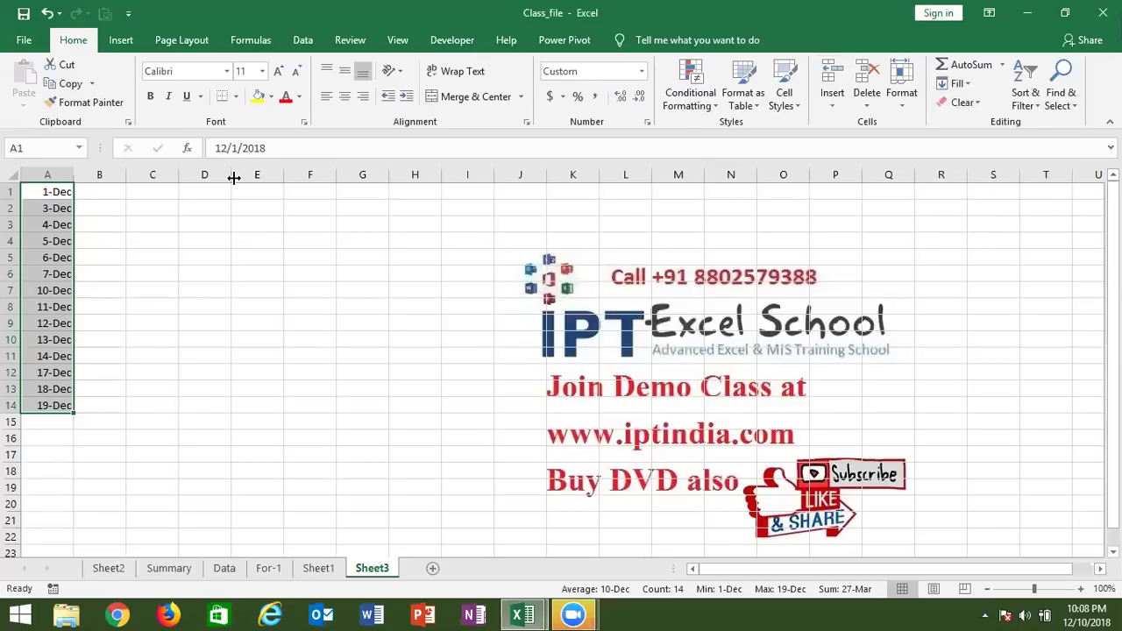
{"action": "left_click", "coordinate": [253, 190]}
{"action": "type", "text": "Jan"}
{"action": "key", "text": "Return"}
{"action": "left_click", "coordinate": [264, 188]}
{"action": "left_click_drag", "start_coordinate": [278, 195], "coordinate": [290, 362]}
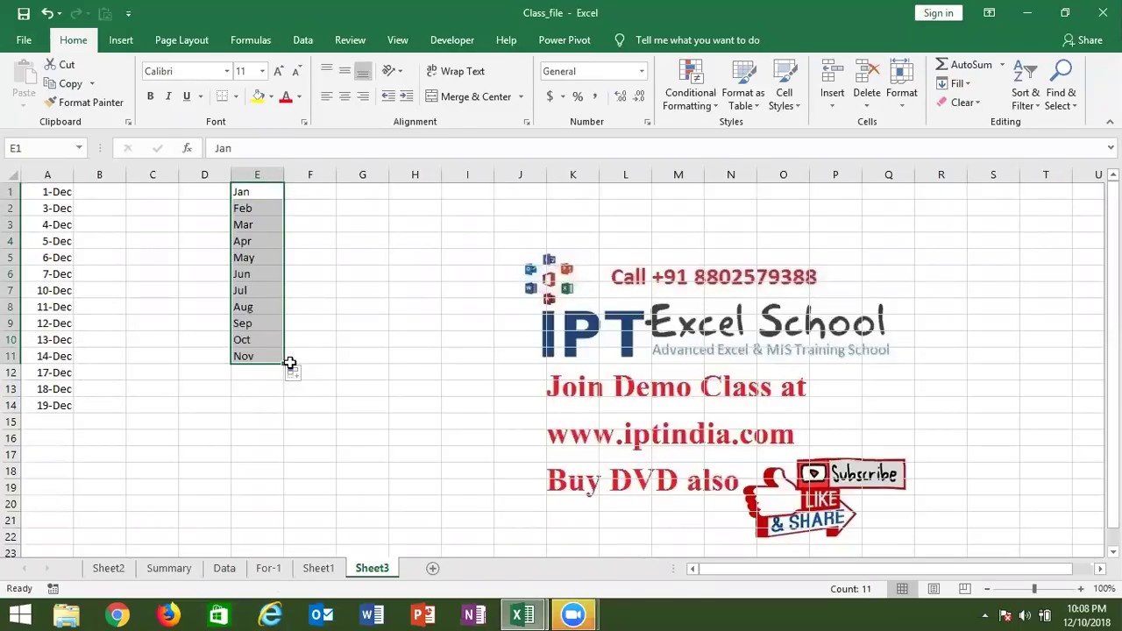
{"action": "left_click_drag", "start_coordinate": [290, 362], "coordinate": [282, 402]}
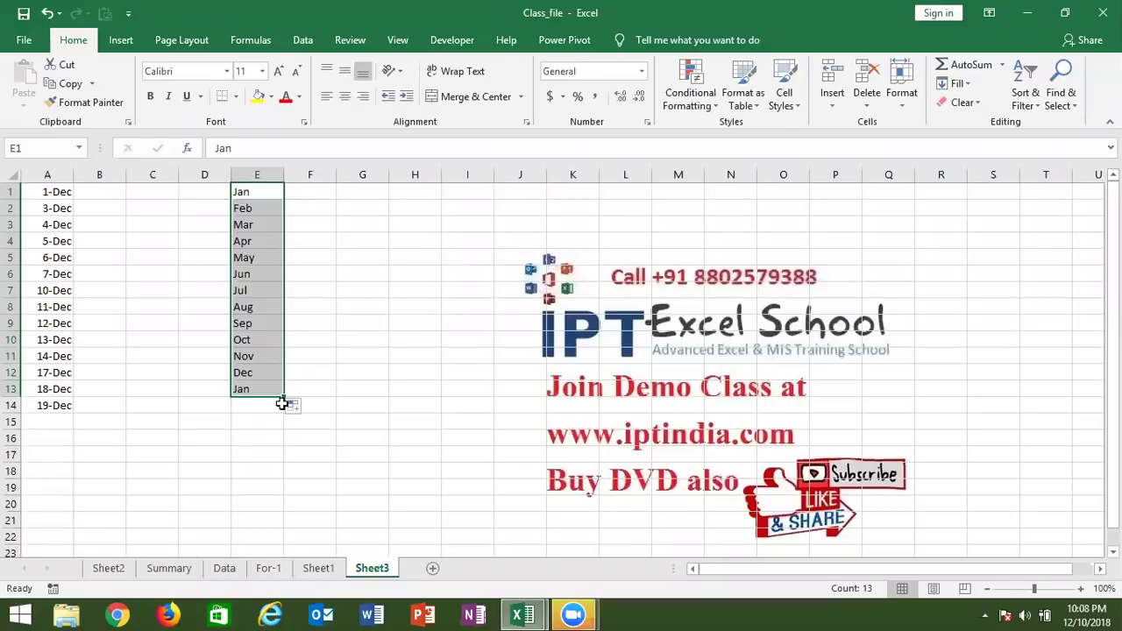
Label F1 'Concat' and F2 'Textjoin'
{"action": "key", "text": "Right"}
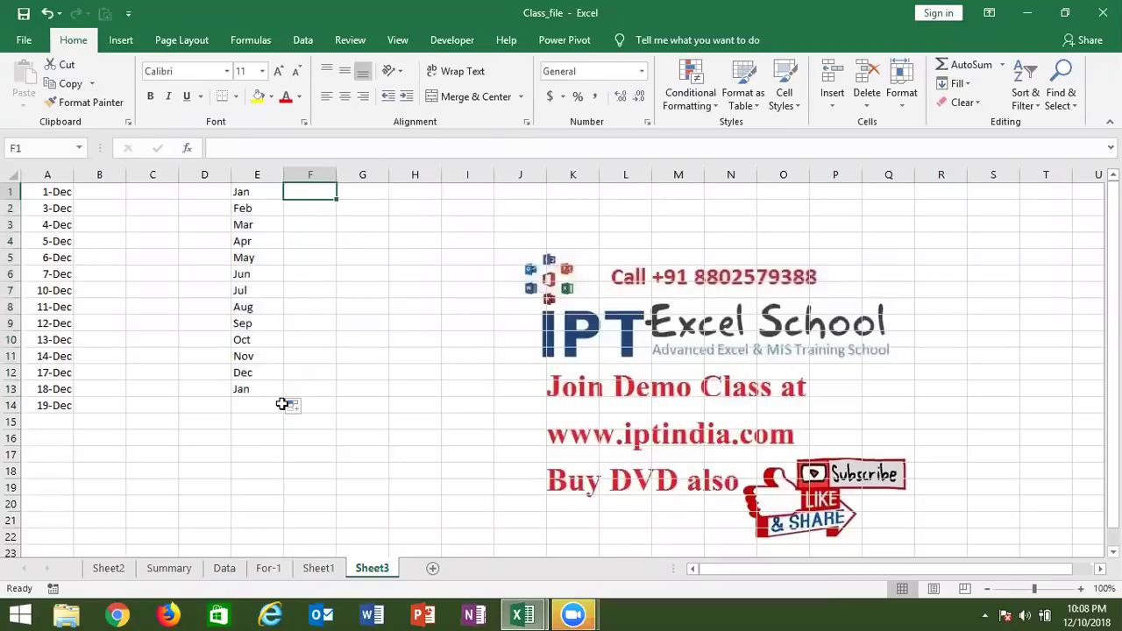
{"action": "type", "text": "Concat"}
{"action": "key", "text": "Return"}
{"action": "type", "text": "Textjoin"}
{"action": "key", "text": "Return"}
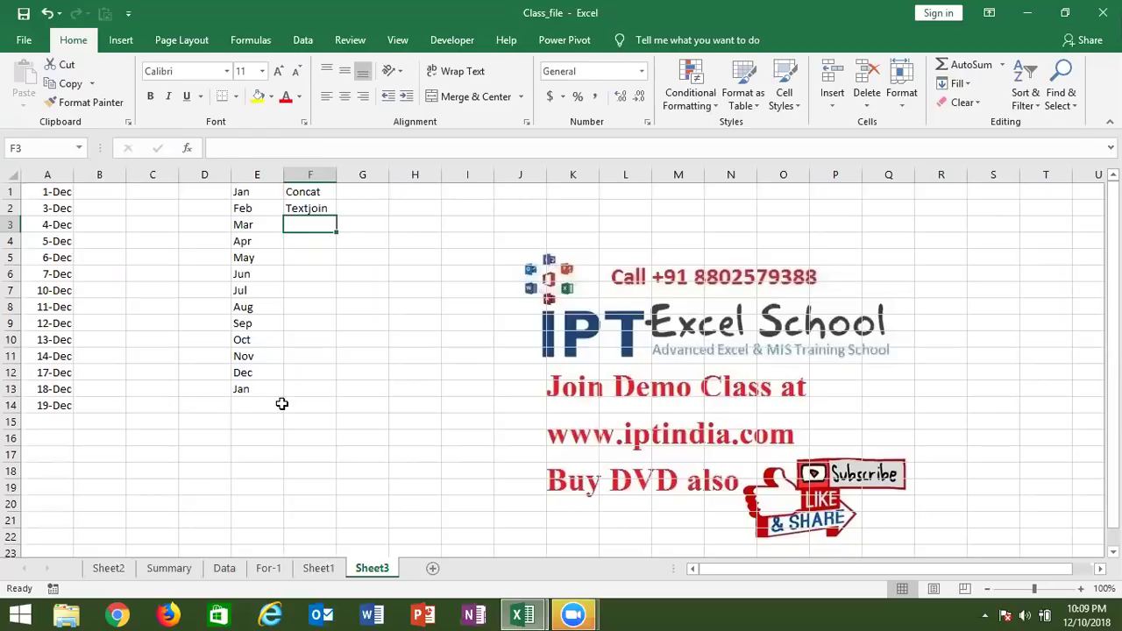
Clear the Concat and Textjoin labels from F1:F2
{"action": "key", "text": "Up"}
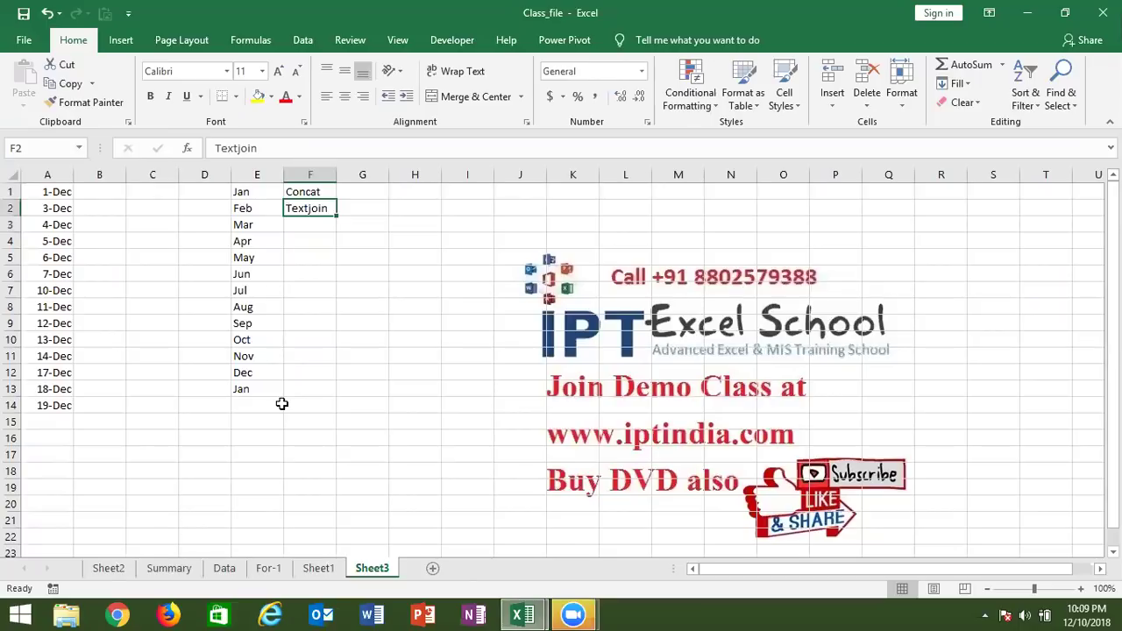
{"action": "key", "text": "Up"}
{"action": "key", "text": "shift+Down"}
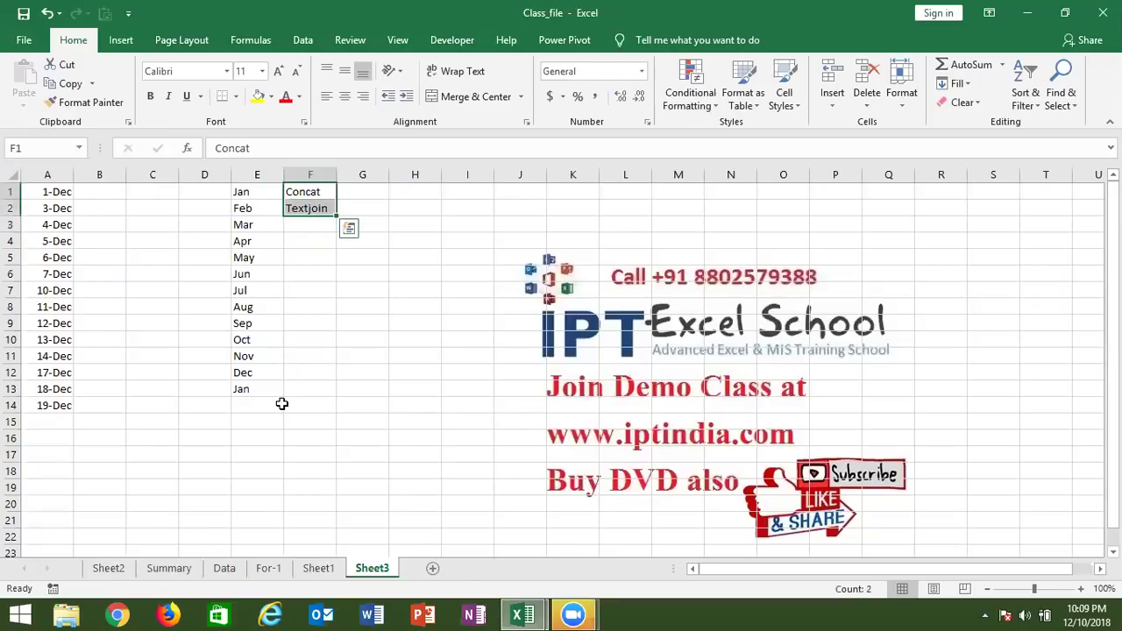
{"action": "key", "text": "Delete"}
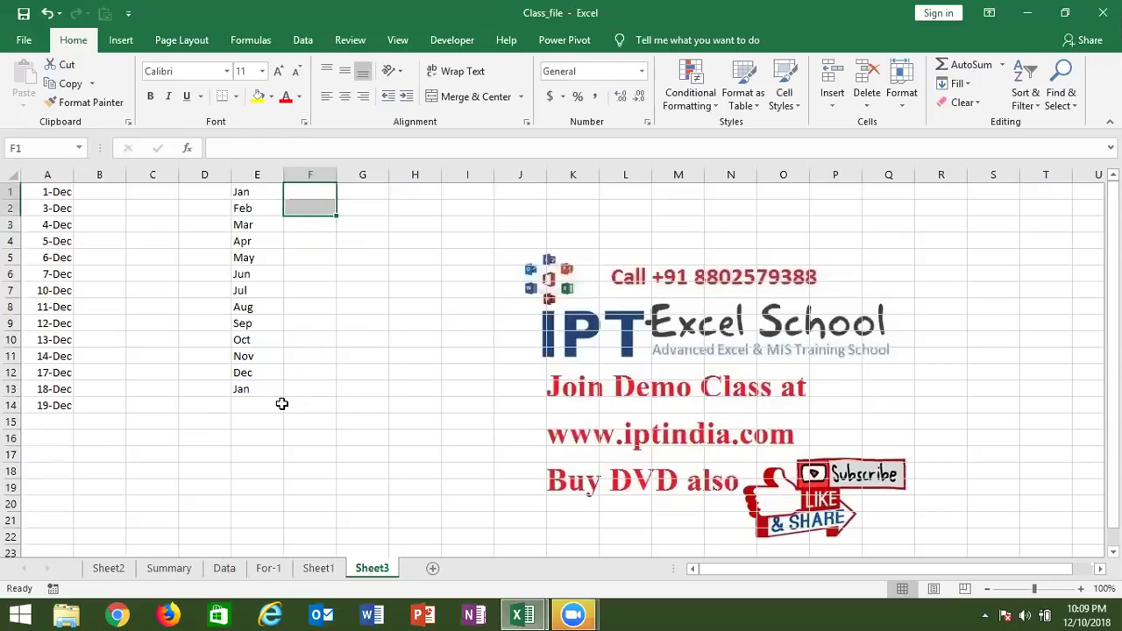
Start the formula =E1&" "&E2 in F1, then discard it
{"action": "key", "text": "shift+Up"}
{"action": "type", "text": "="}
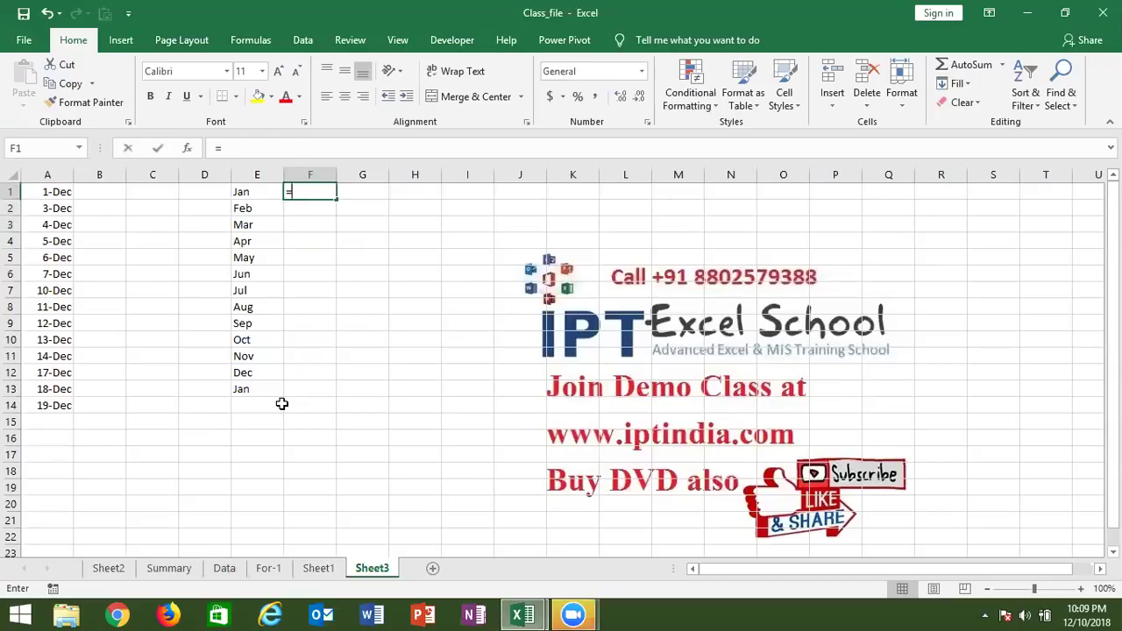
{"action": "left_click", "coordinate": [257, 191]}
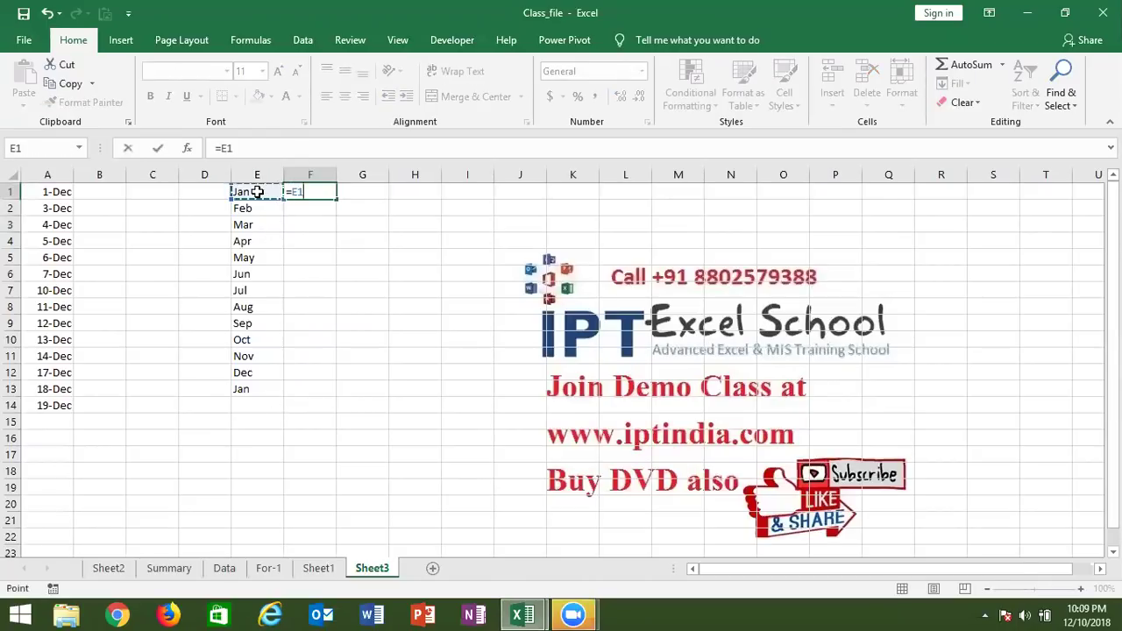
{"action": "type", "text": "&\" \"&"}
{"action": "left_click", "coordinate": [255, 205]}
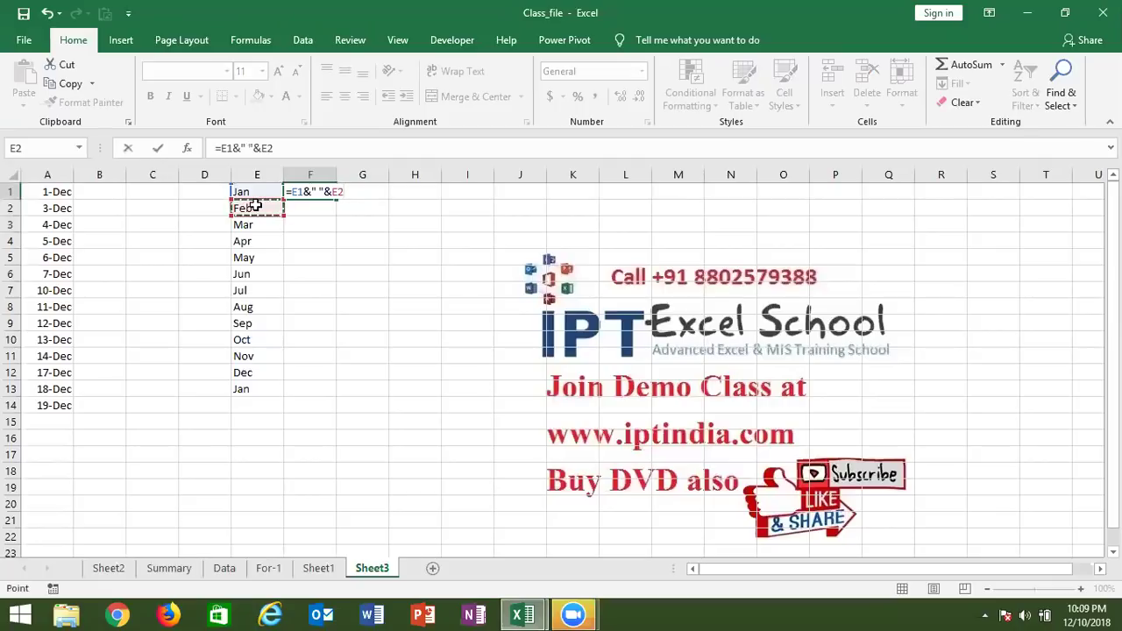
{"action": "key", "text": "Escape"}
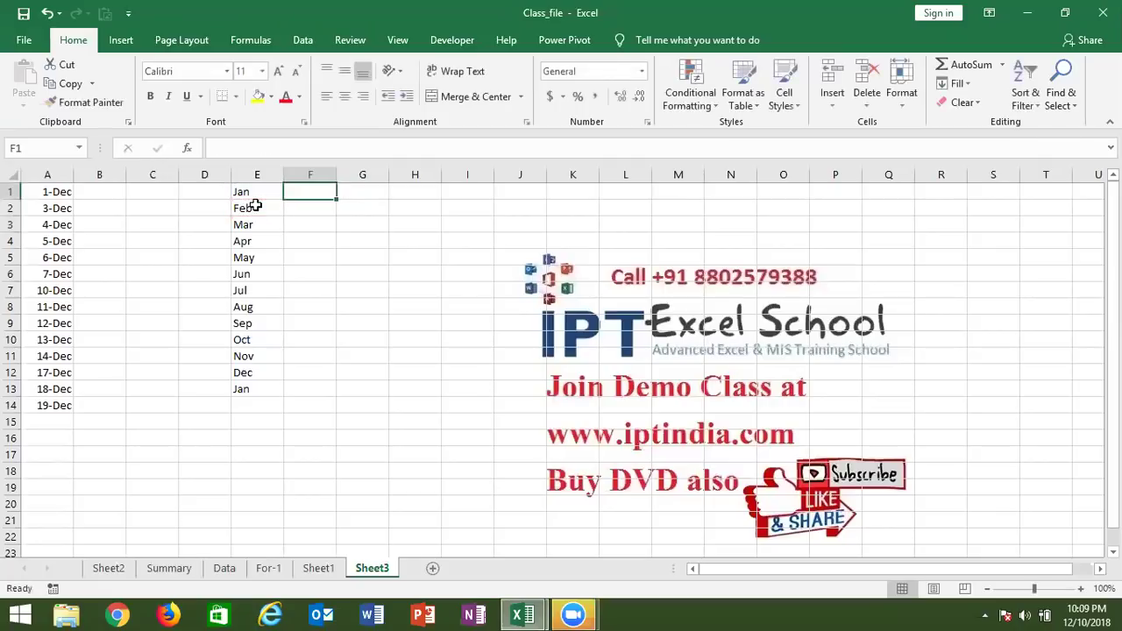
Widen column E and apply Fill > Justify to E1:E13, reflowing the months into two lines
{"action": "left_click_drag", "start_coordinate": [284, 175], "coordinate": [474, 181]}
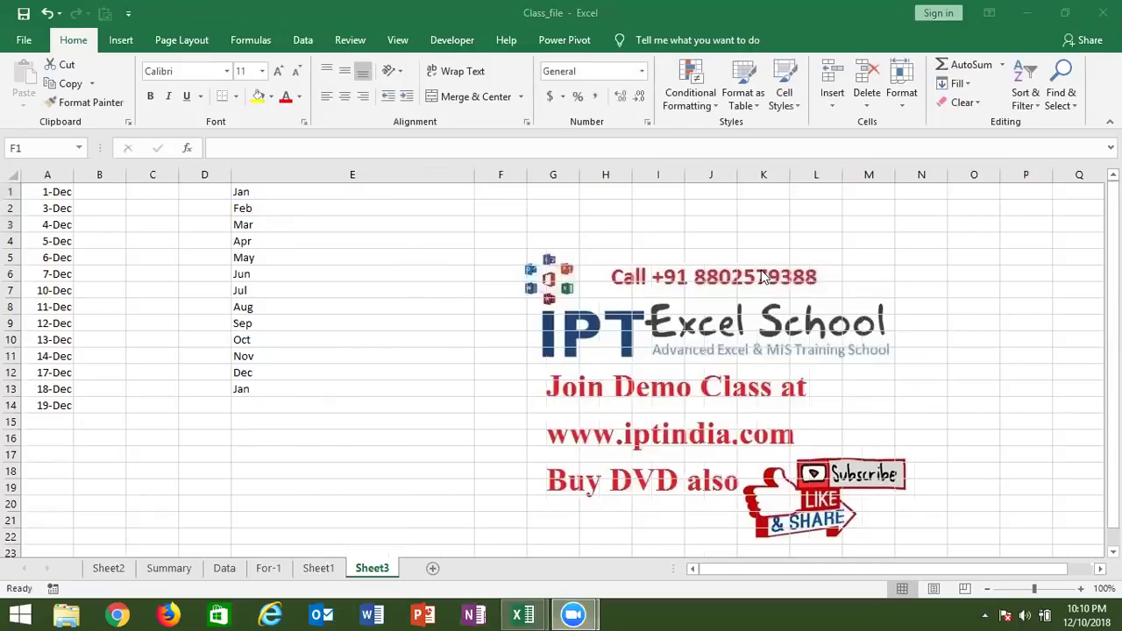
{"action": "left_click_drag", "start_coordinate": [437, 193], "coordinate": [426, 388]}
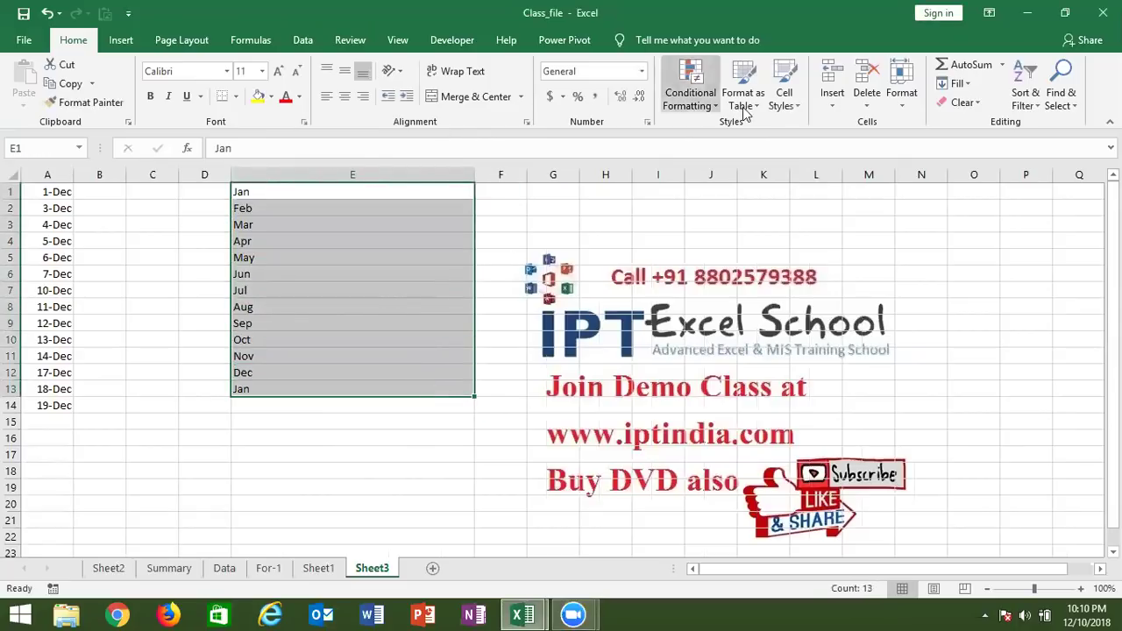
{"action": "left_click", "coordinate": [947, 85]}
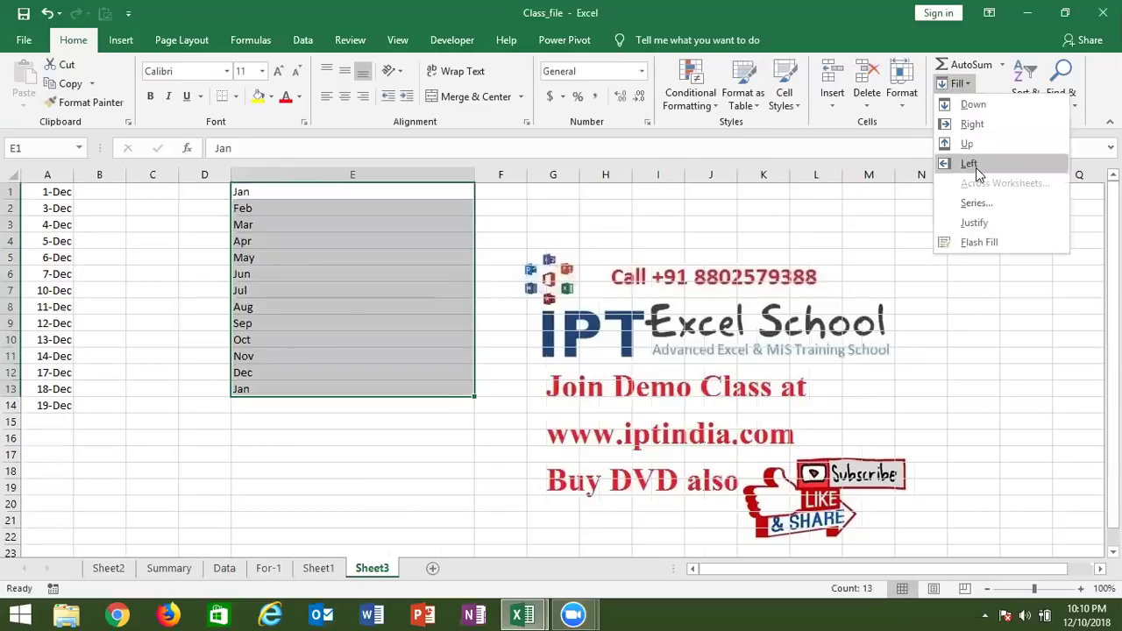
{"action": "left_click", "coordinate": [976, 224]}
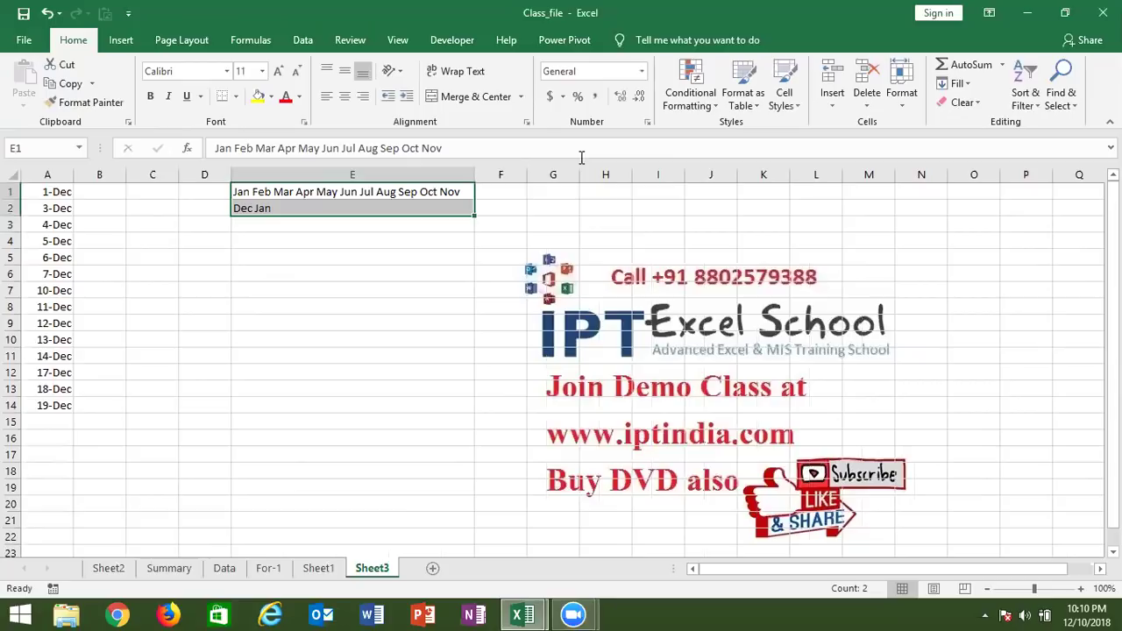
Widen column E further and apply Fill > Justify again to merge the months
{"action": "left_click_drag", "start_coordinate": [474, 180], "coordinate": [554, 180]}
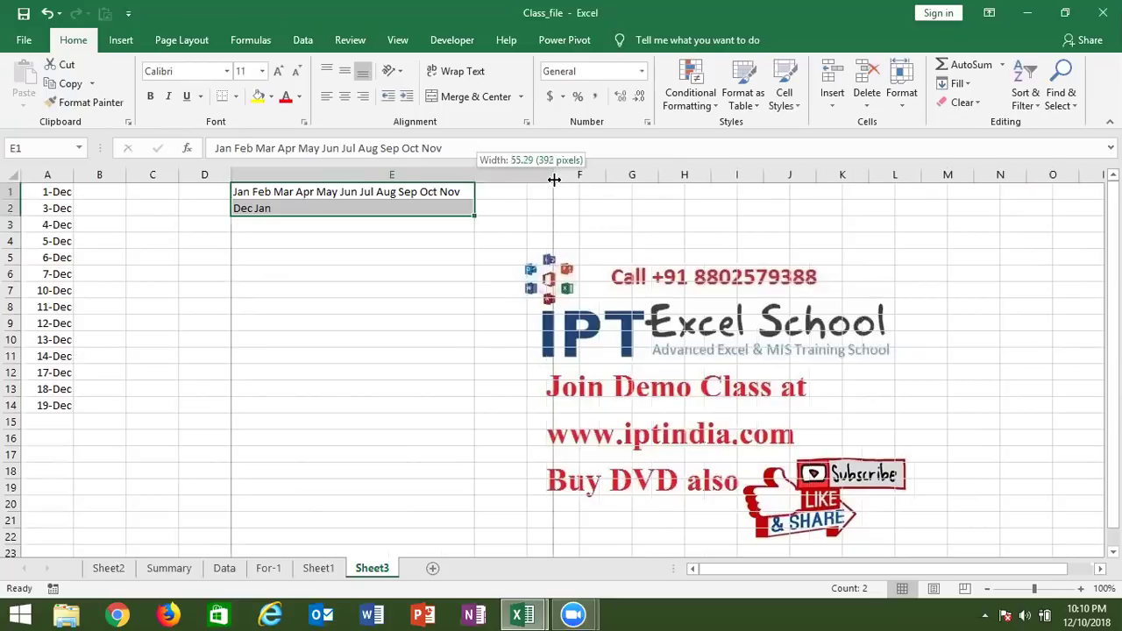
{"action": "left_click", "coordinate": [956, 84]}
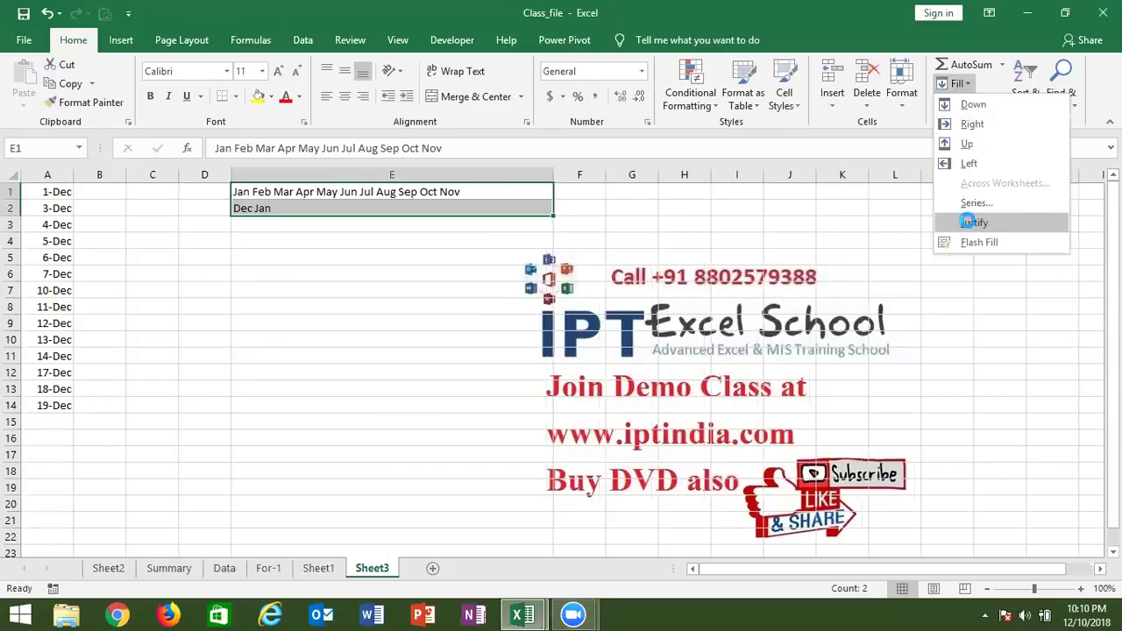
{"action": "left_click", "coordinate": [968, 222]}
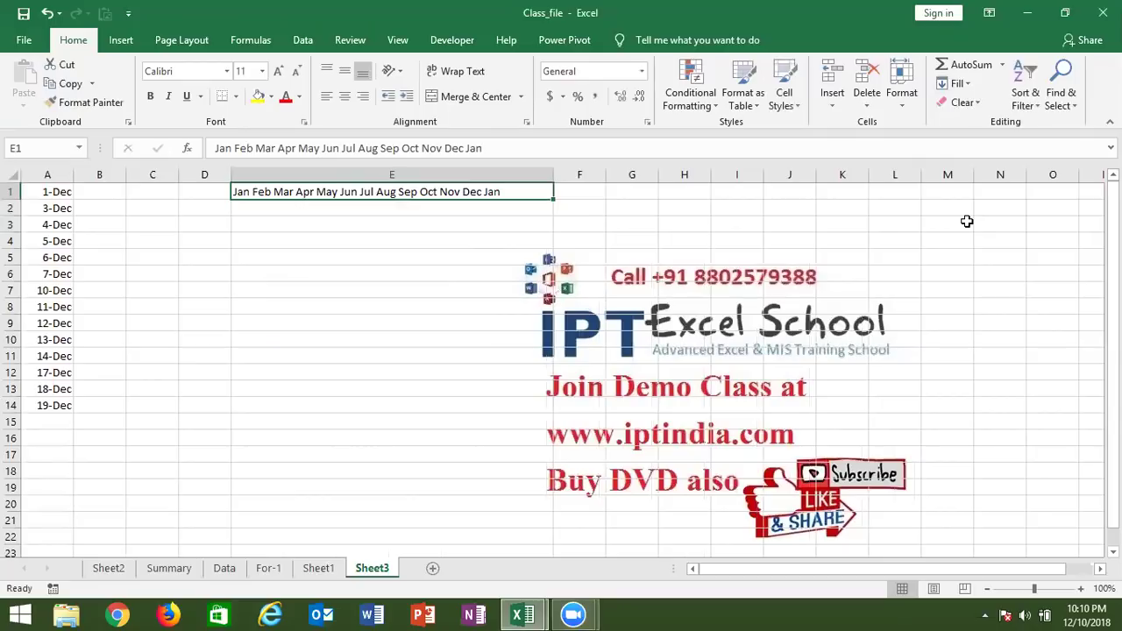
Narrow column E and justify the month line so Jan through Dec and Jan fill E1:E13
{"action": "mouse_move", "coordinate": [553, 174]}
{"action": "left_mouse_down"}
{"action": "mouse_move", "coordinate": [256, 181]}
{"action": "mouse_move", "coordinate": [244, 220]}
{"action": "left_mouse_up"}
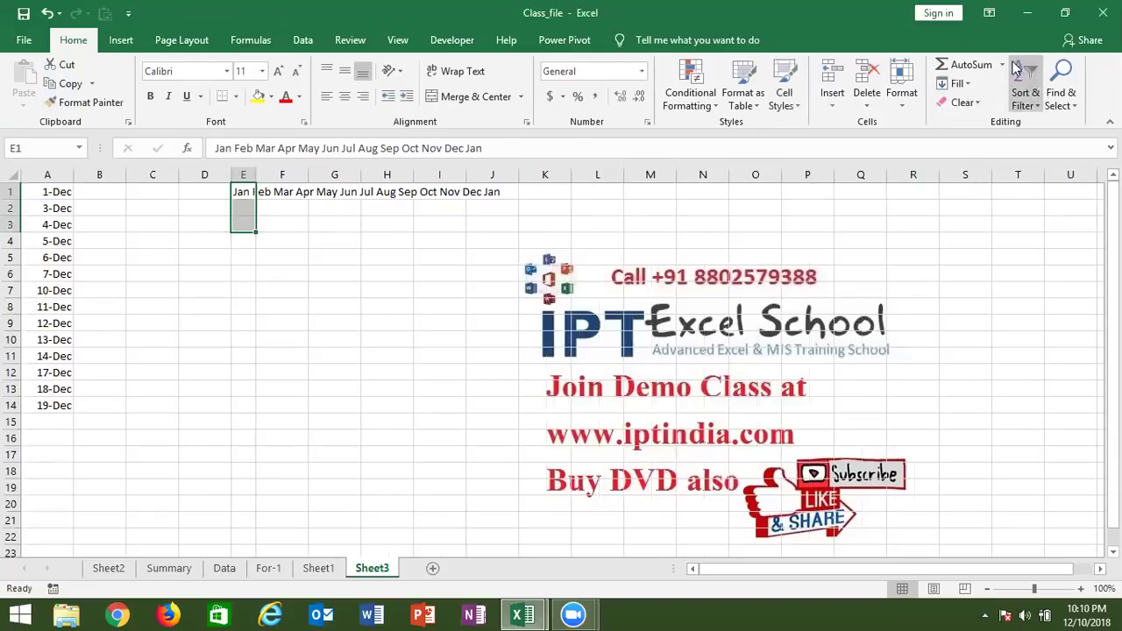
{"action": "left_click", "coordinate": [970, 85]}
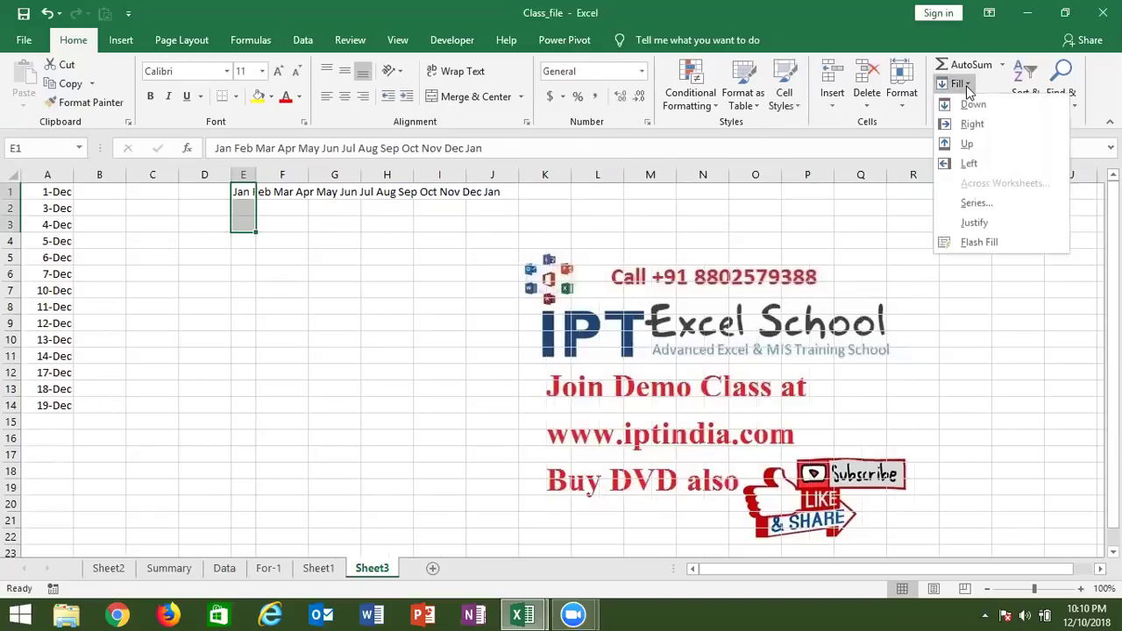
{"action": "left_click", "coordinate": [973, 222]}
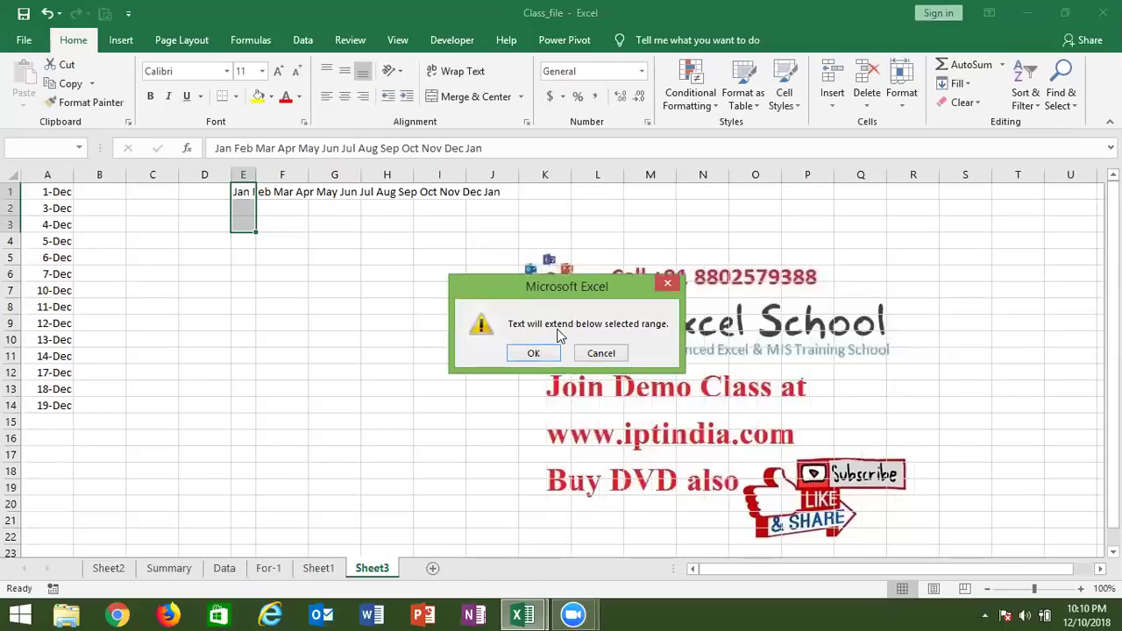
{"action": "left_click", "coordinate": [537, 353]}
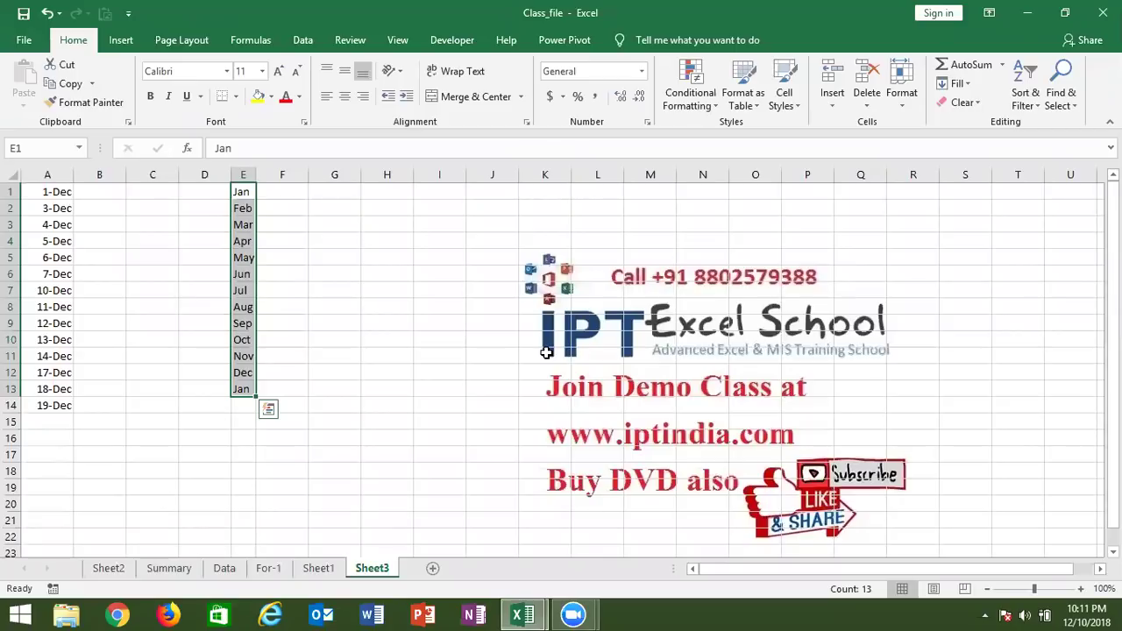
{"action": "left_click", "coordinate": [956, 84]}
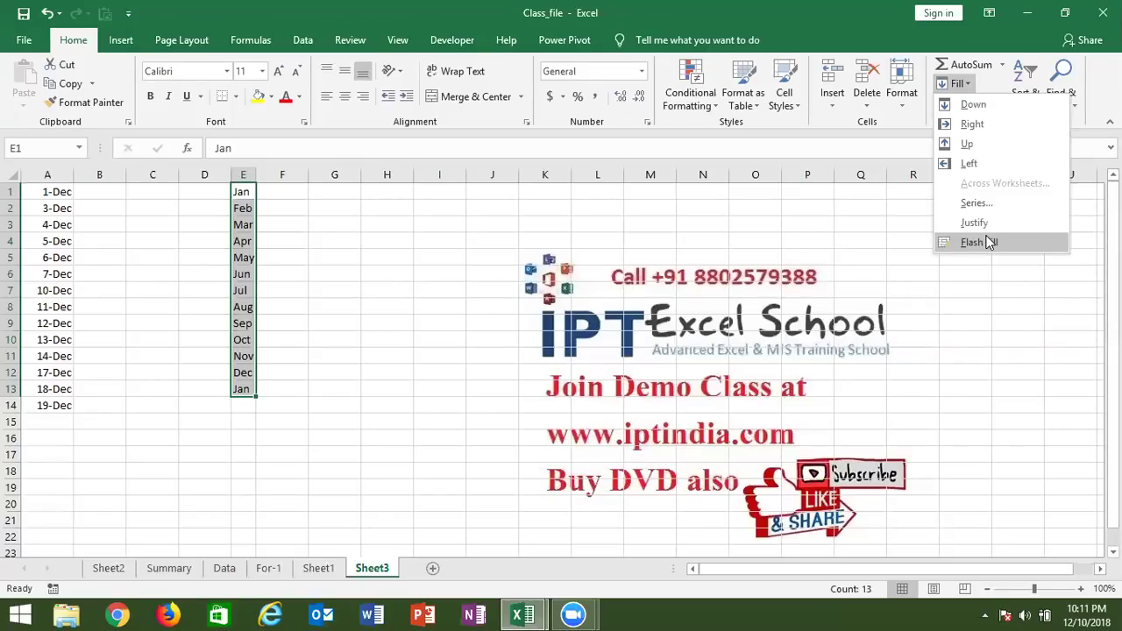
Enter a Name header in G1 and the first person's full name in G2
{"action": "left_click", "coordinate": [495, 243]}
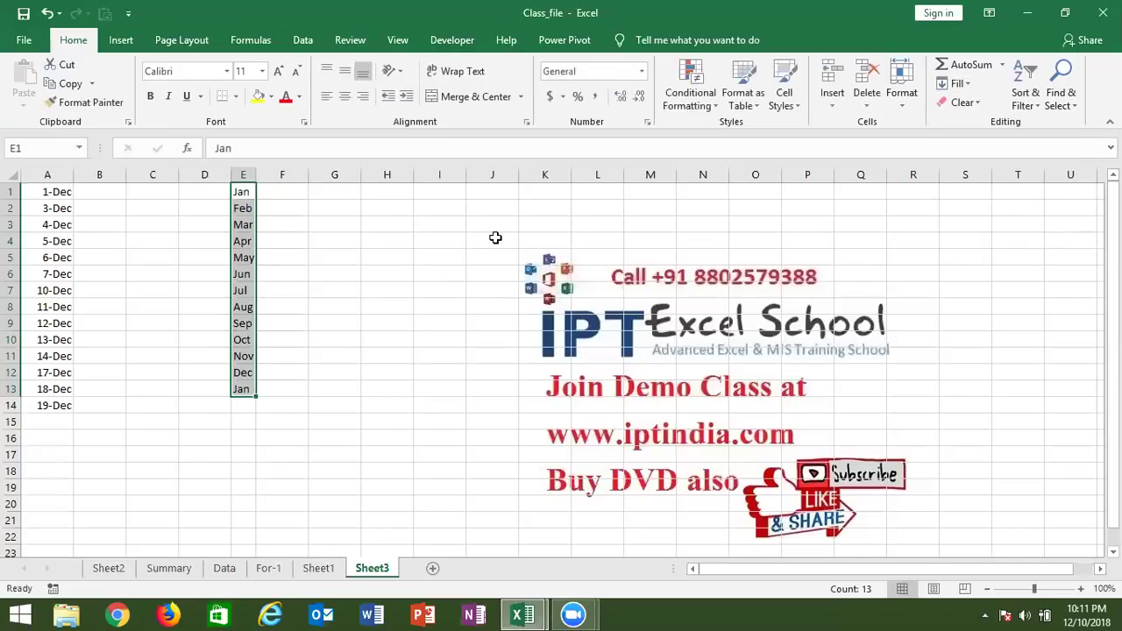
{"action": "left_click", "coordinate": [334, 195]}
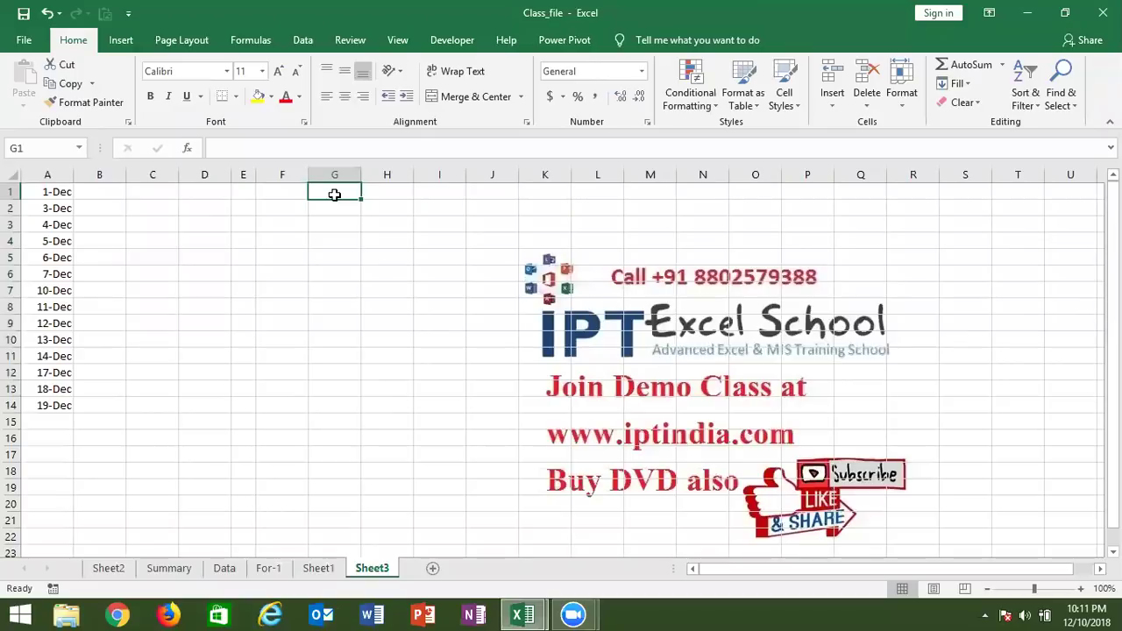
{"action": "type", "text": "Name"}
{"action": "key", "text": "Return"}
{"action": "type", "text": "Sujeet Kumar Singh"}
{"action": "key", "text": "Return"}
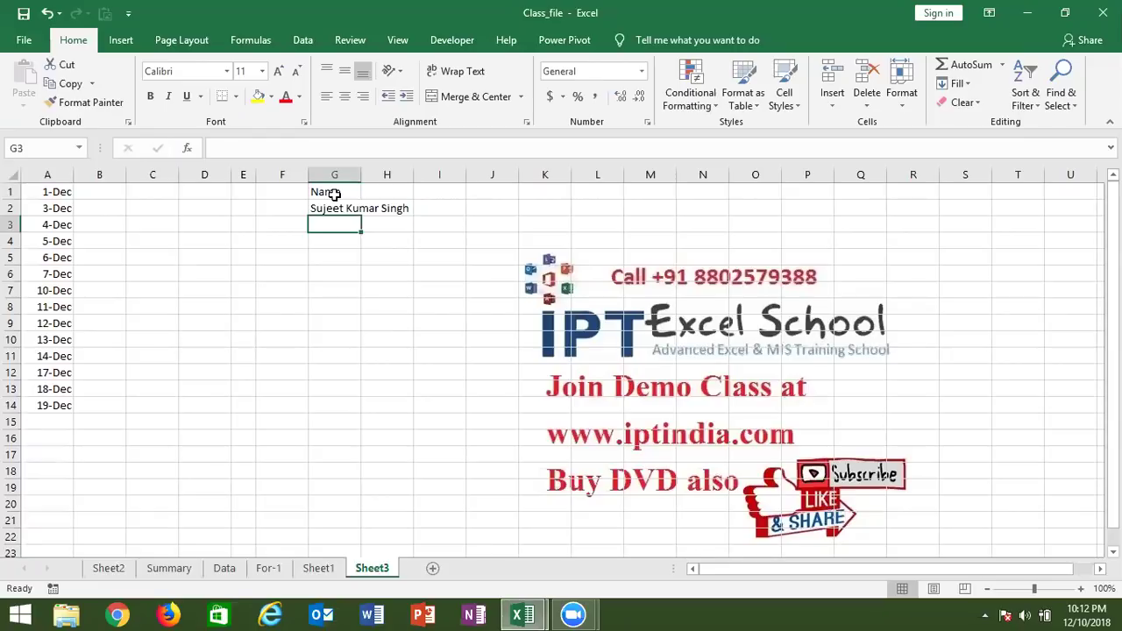
Enter the remaining three full names in G3:G5 and autofit column G to the longest name
{"action": "type", "text": "Puja"}
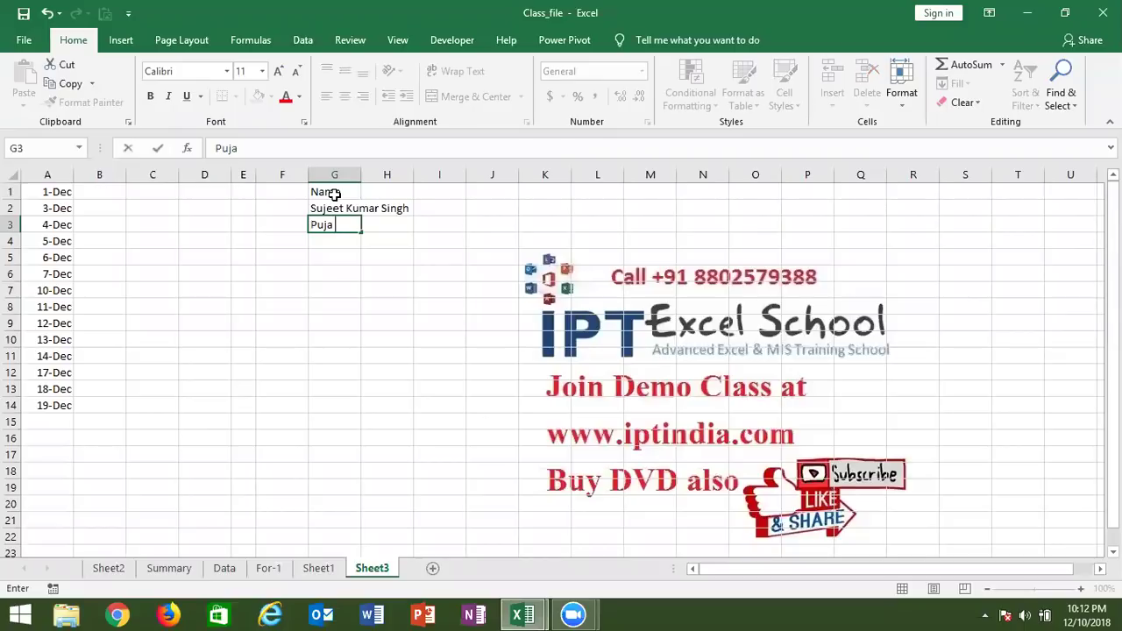
{"action": "type", "text": " Singh"}
{"action": "key", "text": "Return"}
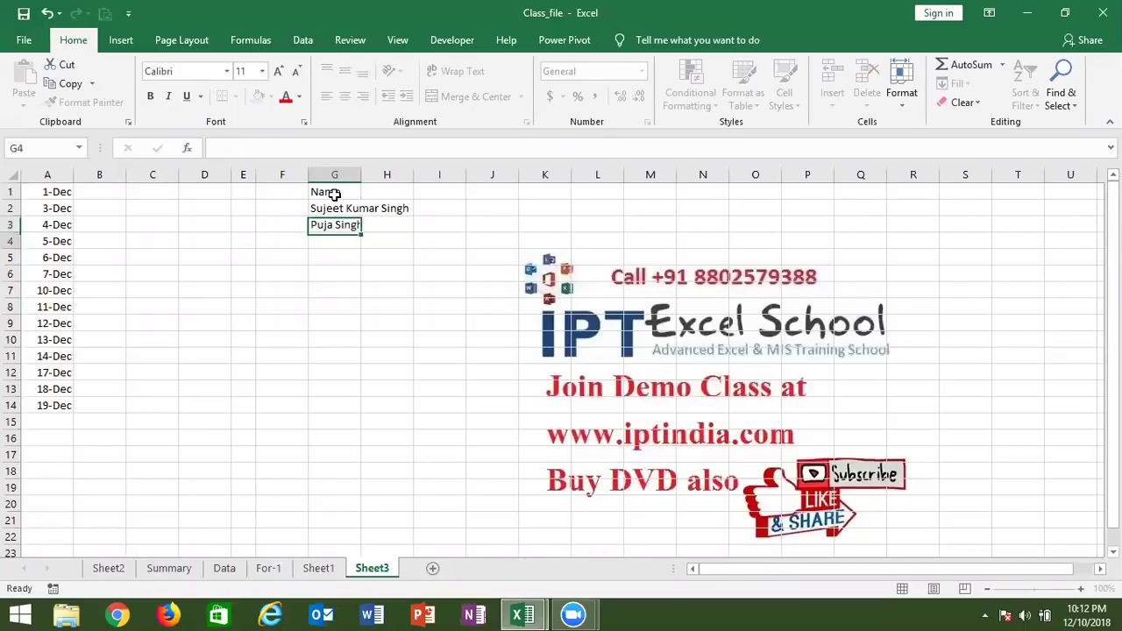
{"action": "type", "text": "Mani Lal"}
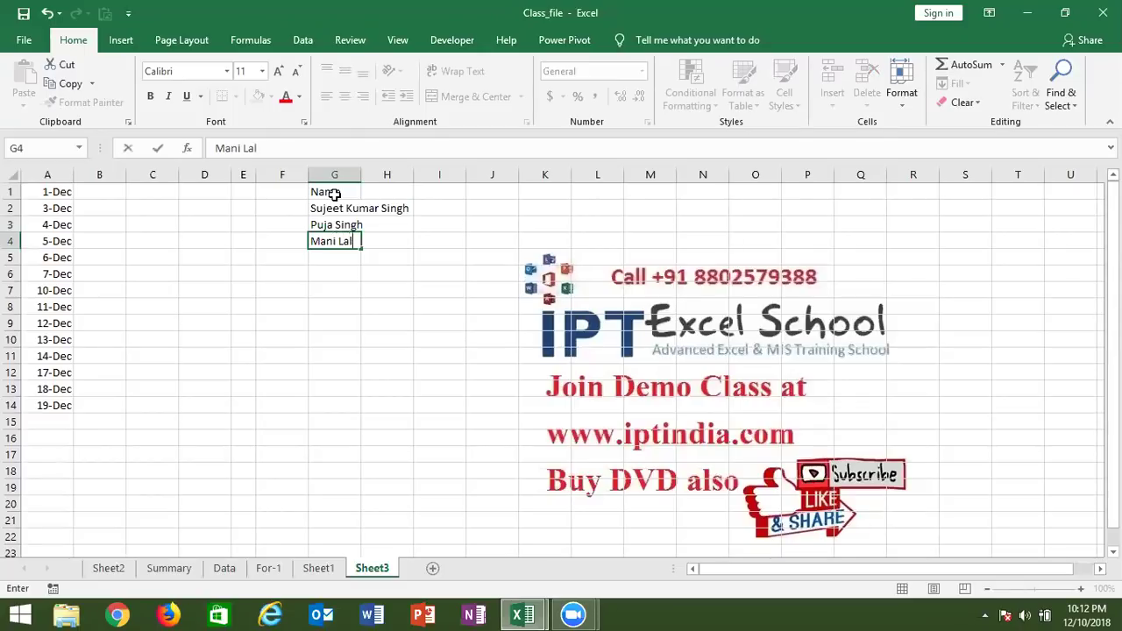
{"action": "key", "text": "Return"}
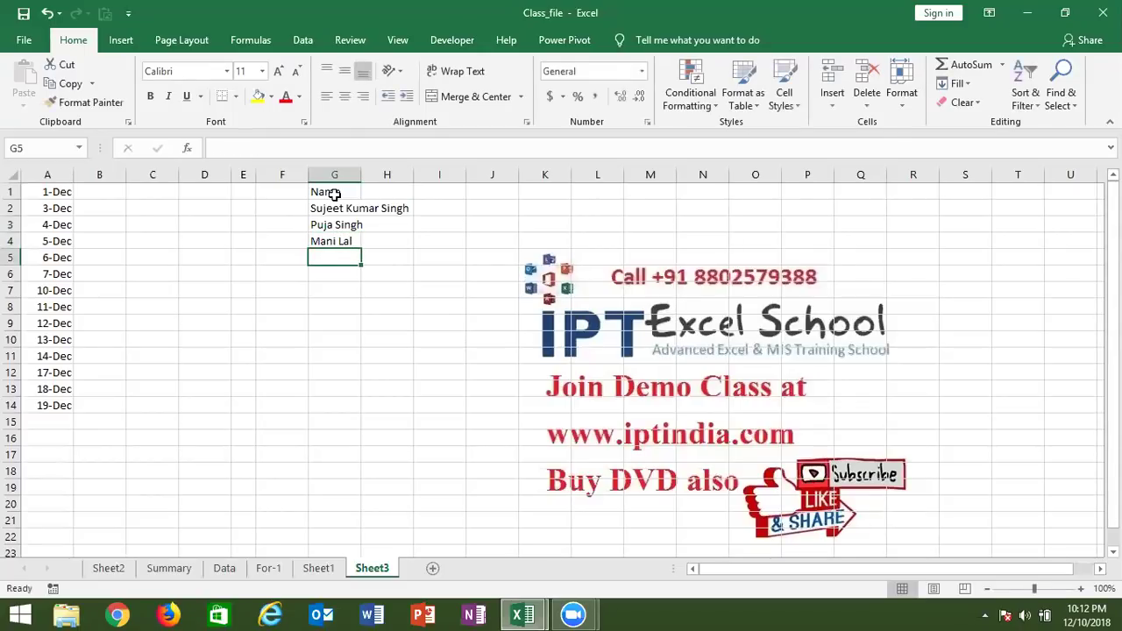
{"action": "type", "text": "Kativa"}
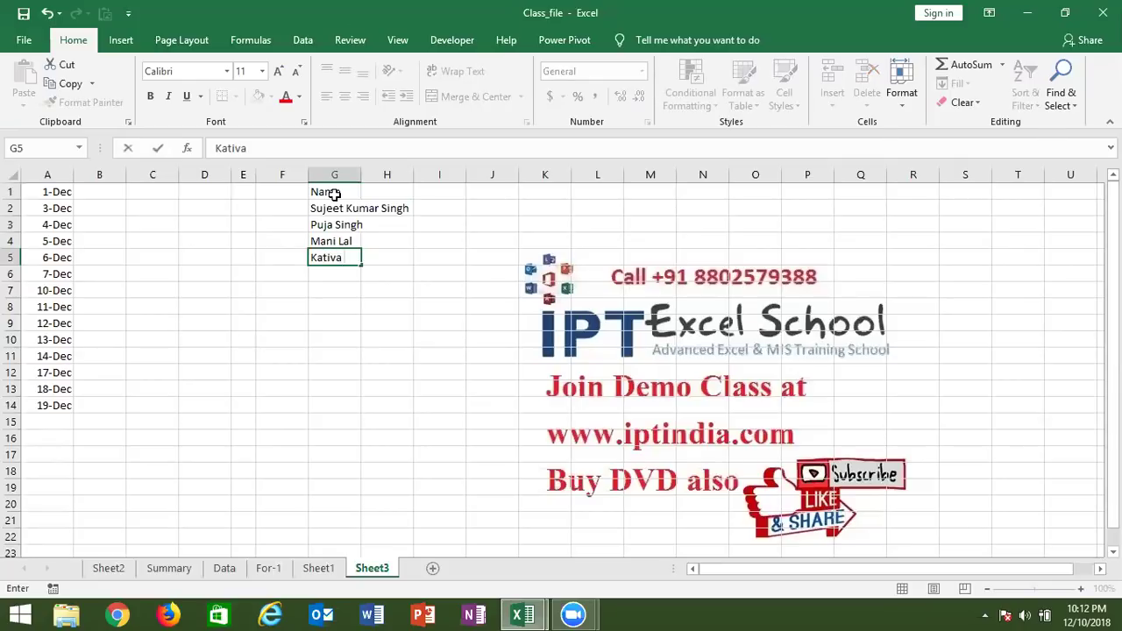
{"action": "type", "text": "Raj Desa"}
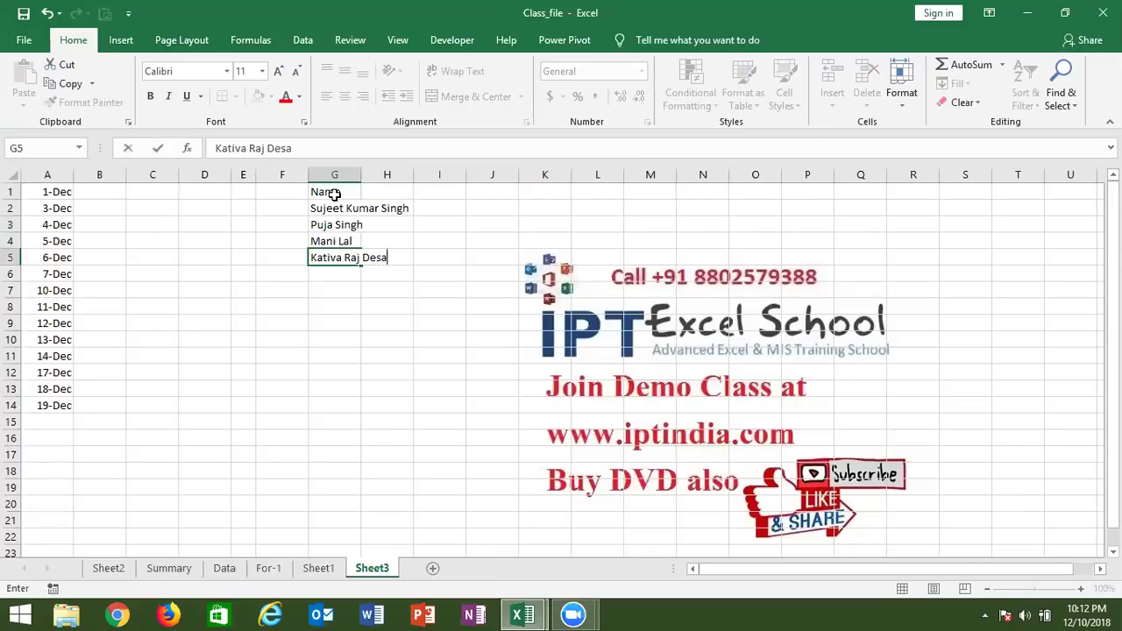
{"action": "type", "text": "i"}
{"action": "key", "text": "Return"}
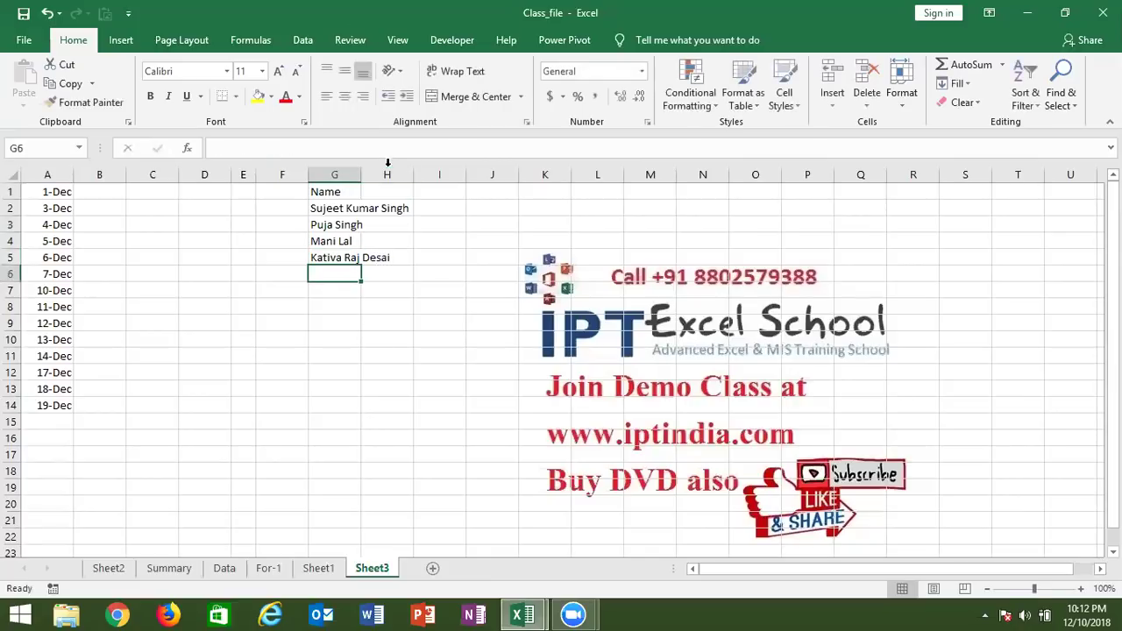
{"action": "double_click", "coordinate": [361, 175]}
Add the headers F in H1 and L in I1
{"action": "left_click", "coordinate": [445, 188]}
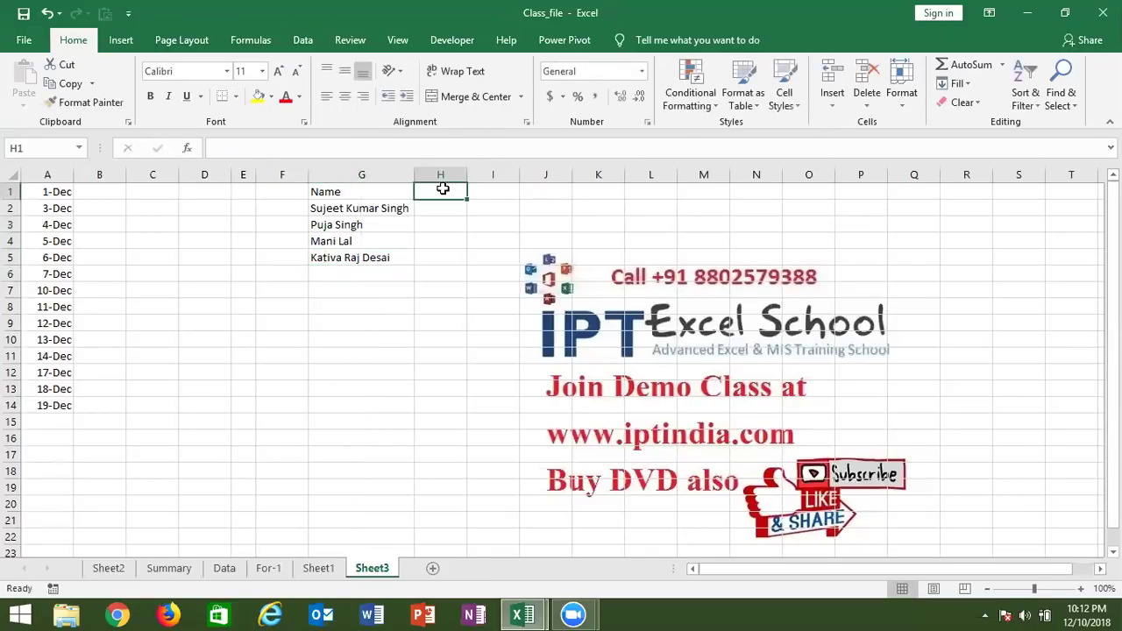
{"action": "type", "text": "F"}
{"action": "key", "text": "Tab"}
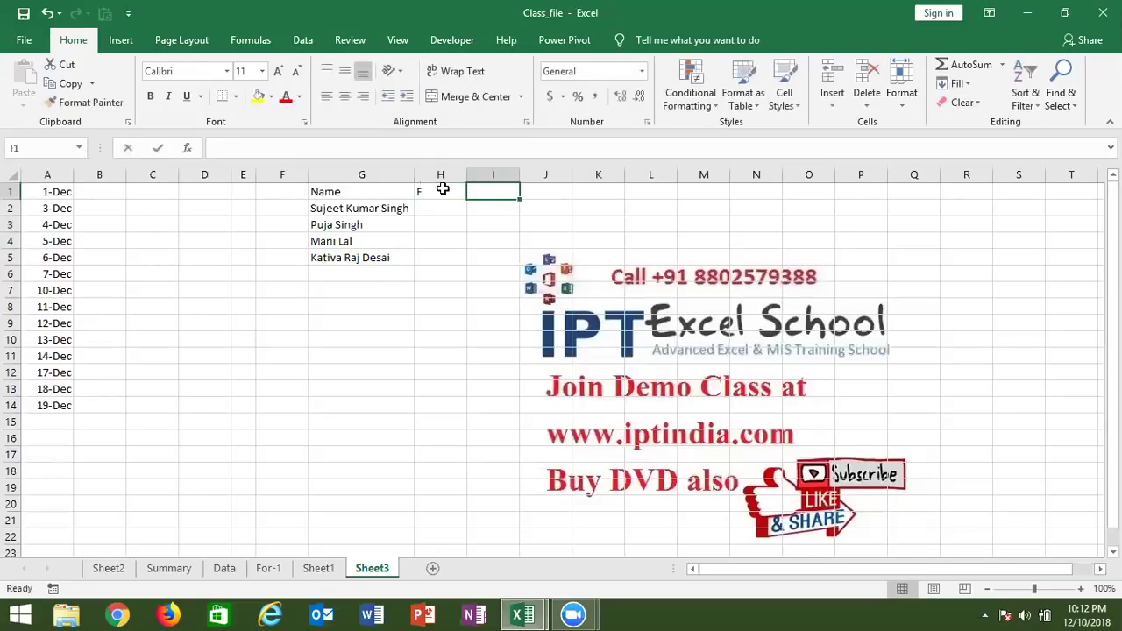
{"action": "type", "text": "L"}
{"action": "key", "text": "Return"}
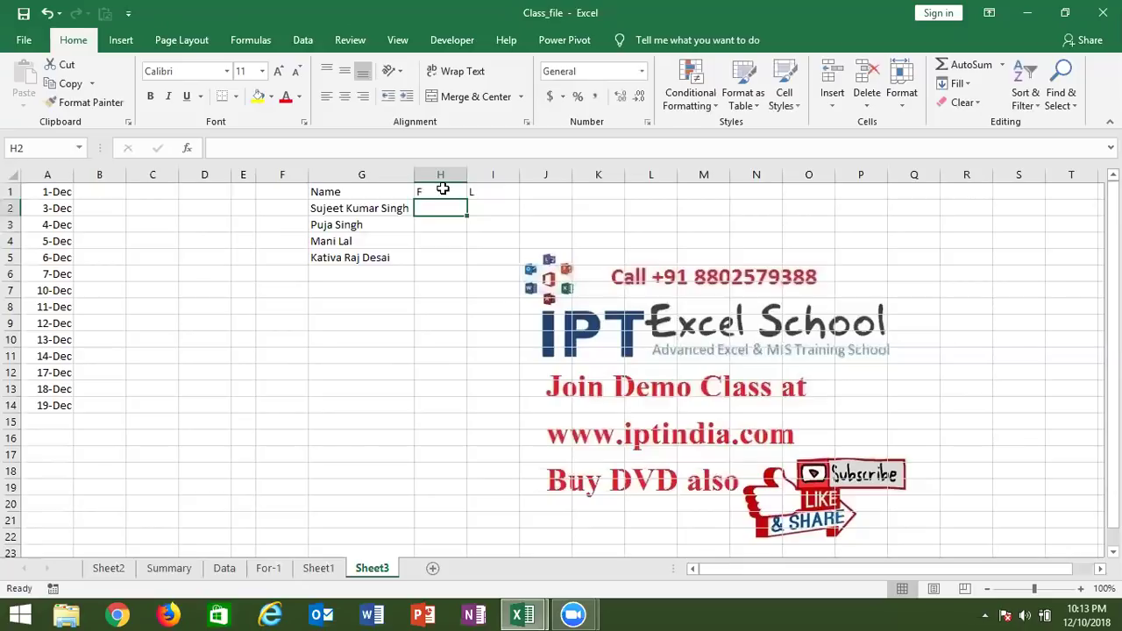
Enter the first person's first name in H2 and Flash Fill the other first names into H3:H5
{"action": "type", "text": "=le"}
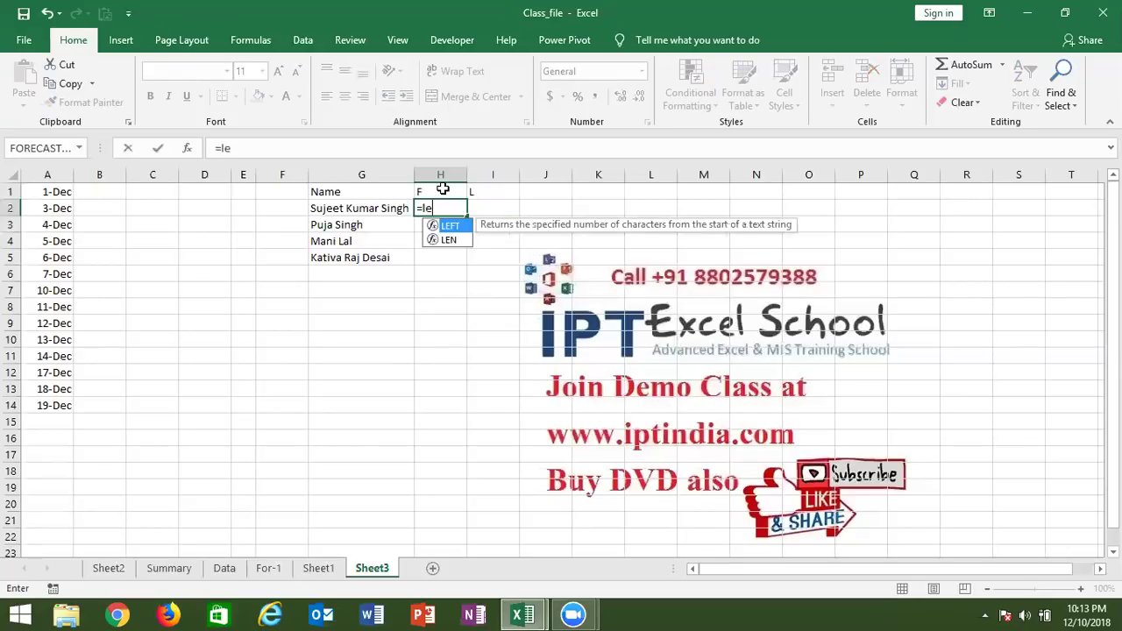
{"action": "key", "text": "Tab"}
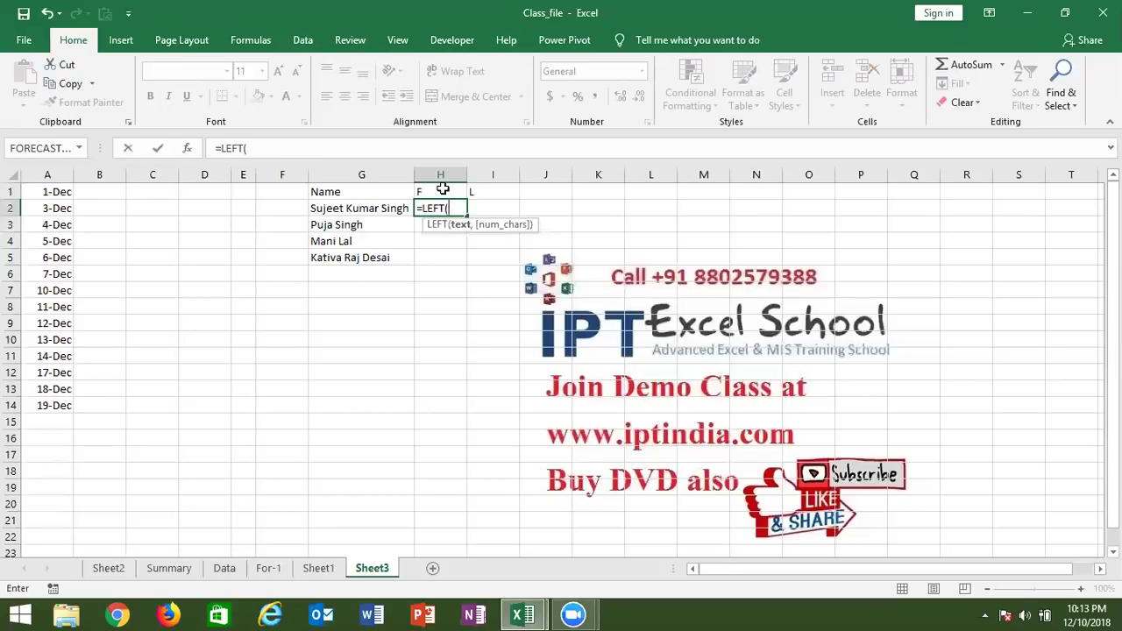
{"action": "key", "text": "Escape"}
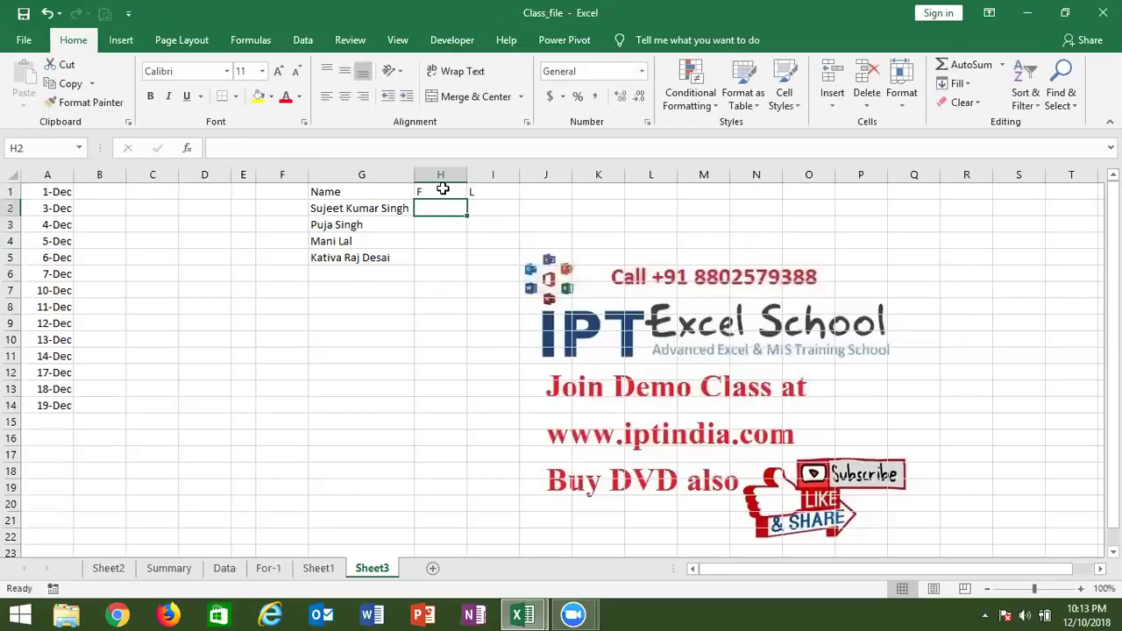
{"action": "type", "text": "=("}
{"action": "key", "text": "BackSpace"}
{"action": "key", "text": "BackSpace"}
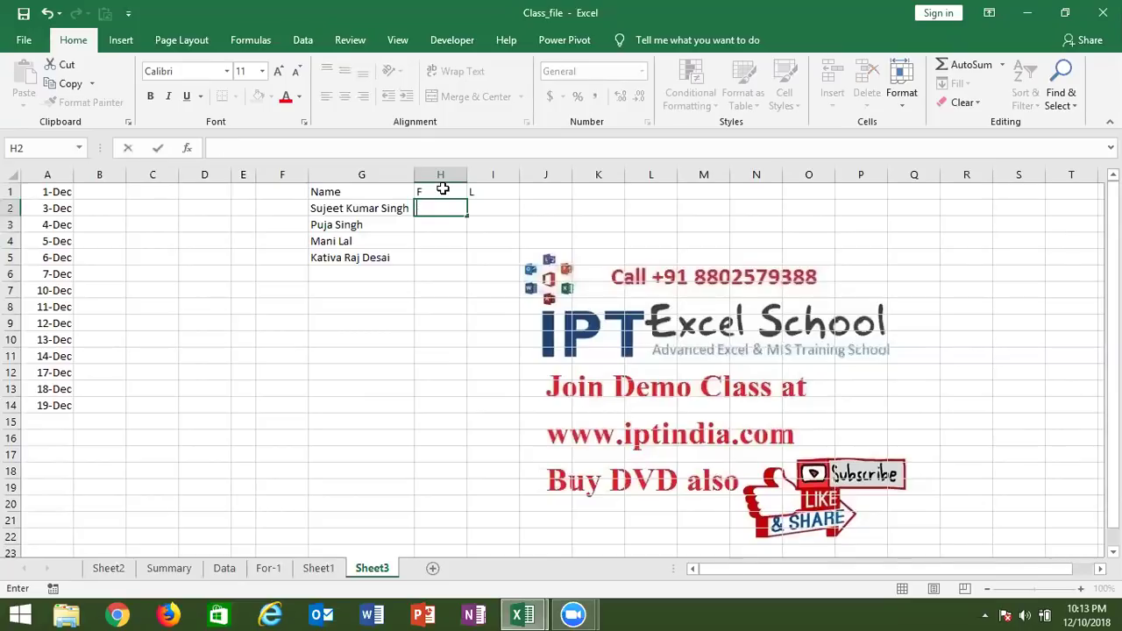
{"action": "type", "text": "S"}
{"action": "type", "text": "ujeet"}
{"action": "key", "text": "Return"}
{"action": "key", "text": "Up"}
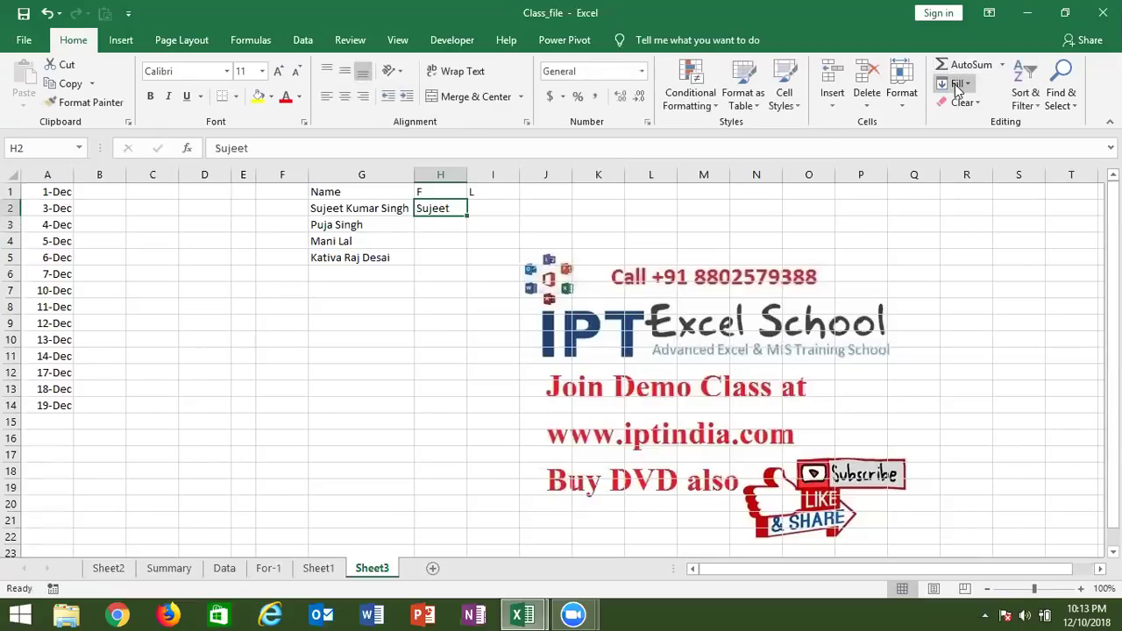
{"action": "left_click", "coordinate": [954, 84]}
{"action": "left_click", "coordinate": [979, 235]}
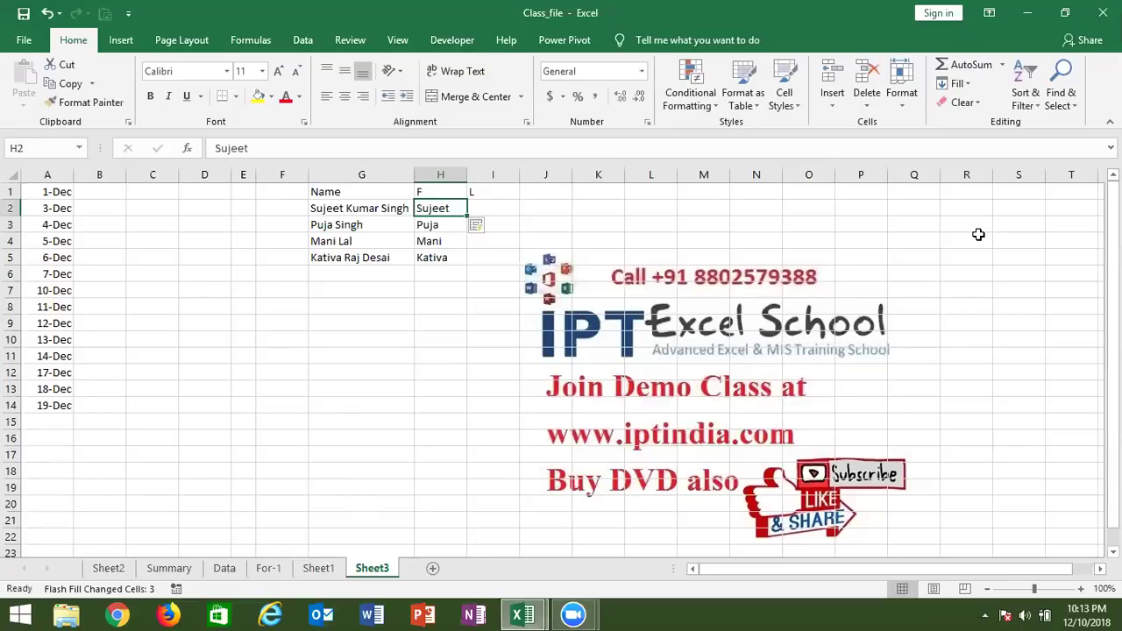
{"action": "key", "text": "Left"}
{"action": "key", "text": "Left"}
Try a =LEFT(G2,6) formula in F2, copy it down to F3, then clear the trial formulas
{"action": "type", "text": "="}
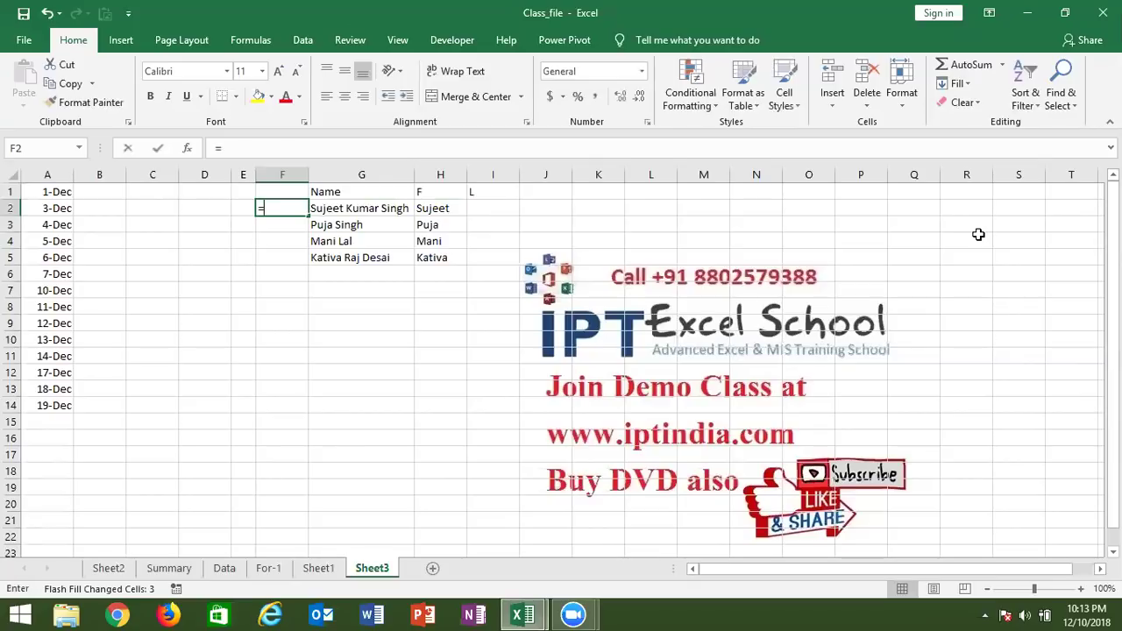
{"action": "type", "text": "lef"}
{"action": "key", "text": "Tab"}
{"action": "key", "text": "Right"}
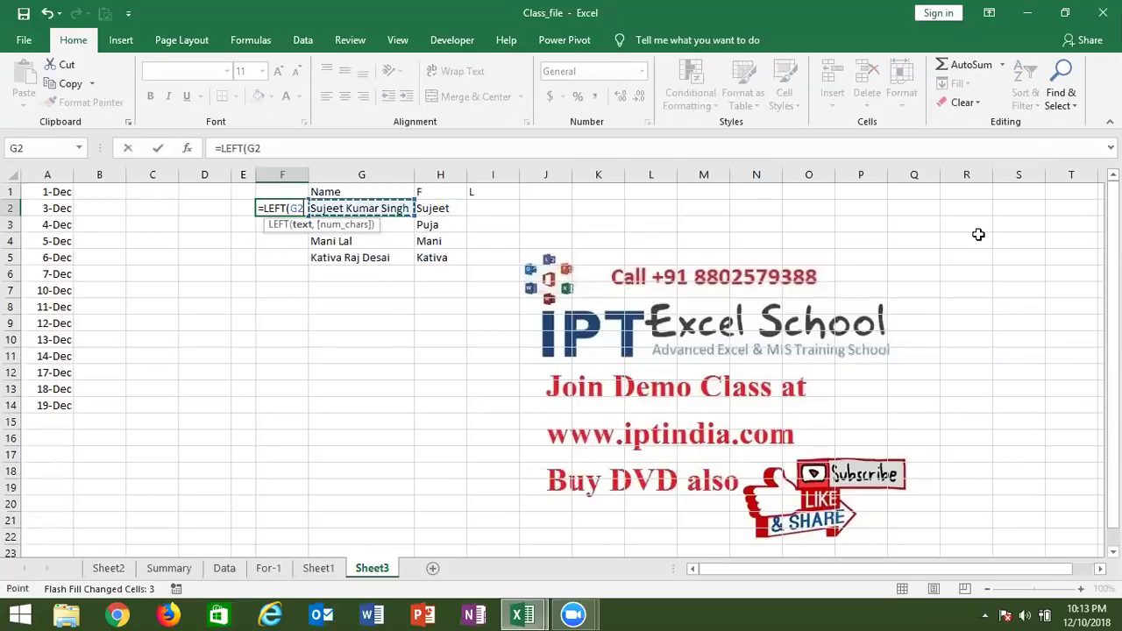
{"action": "type", "text": ",6"}
{"action": "key", "text": "Return"}
{"action": "key", "text": "Up"}
{"action": "key", "text": "ctrl+d"}
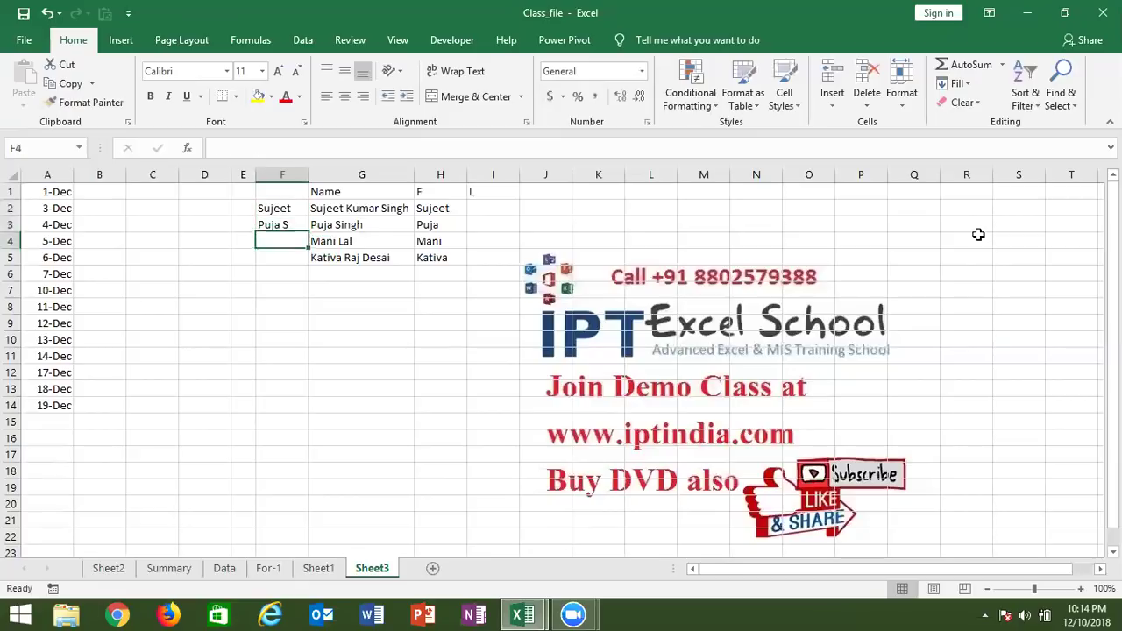
{"action": "key", "text": "Delete"}
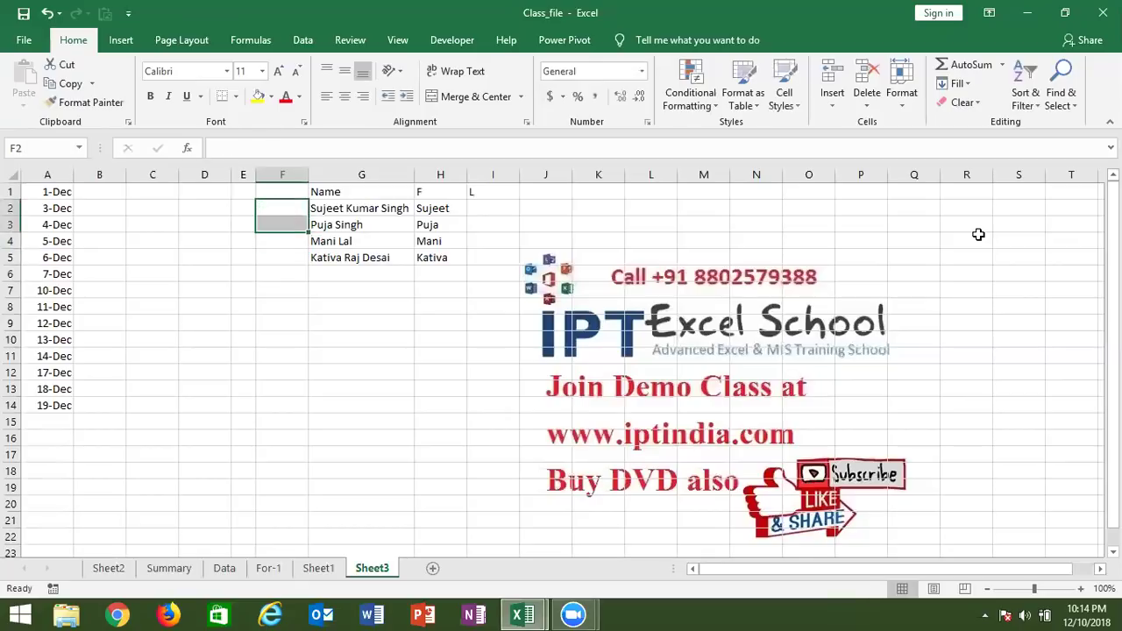
Enter the first surname in I2 and Flash Fill the remaining surnames into I3:I5
{"action": "key", "text": "Right"}
{"action": "key", "text": "Right"}
{"action": "key", "text": "Right"}
{"action": "type", "text": "Singh"}
{"action": "key", "text": "ctrl+Return"}
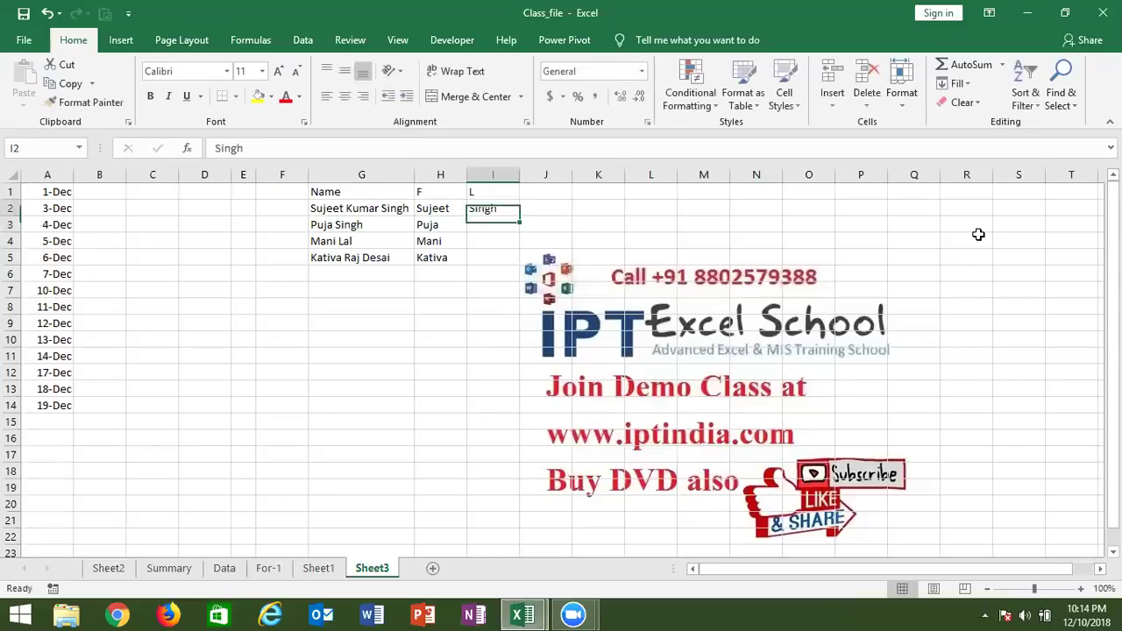
{"action": "left_click", "coordinate": [964, 84]}
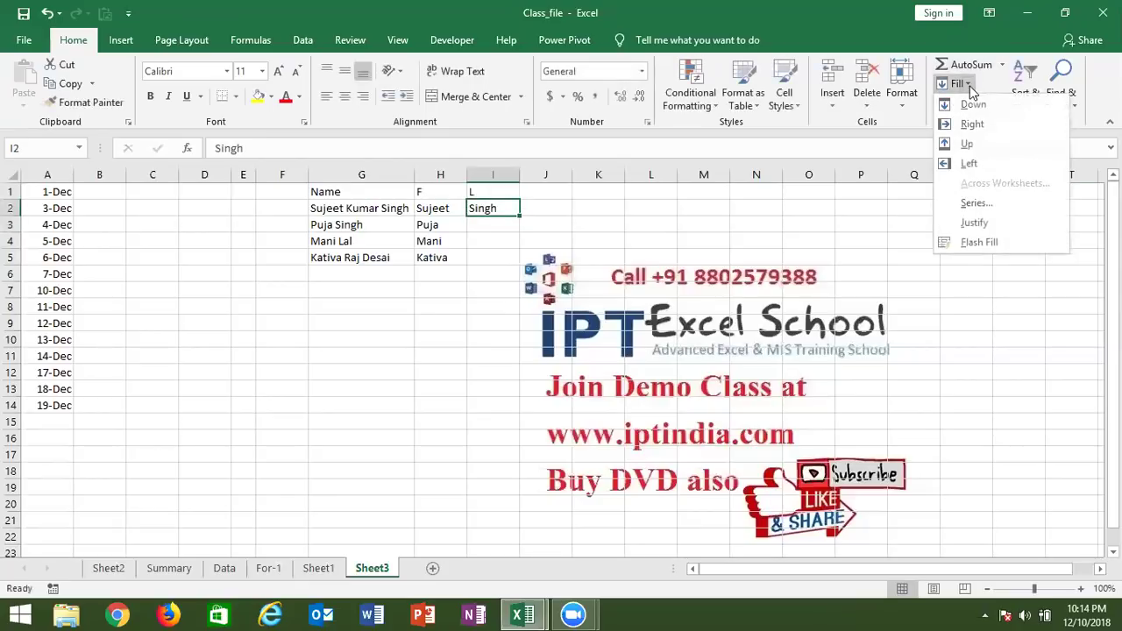
{"action": "left_click", "coordinate": [979, 243]}
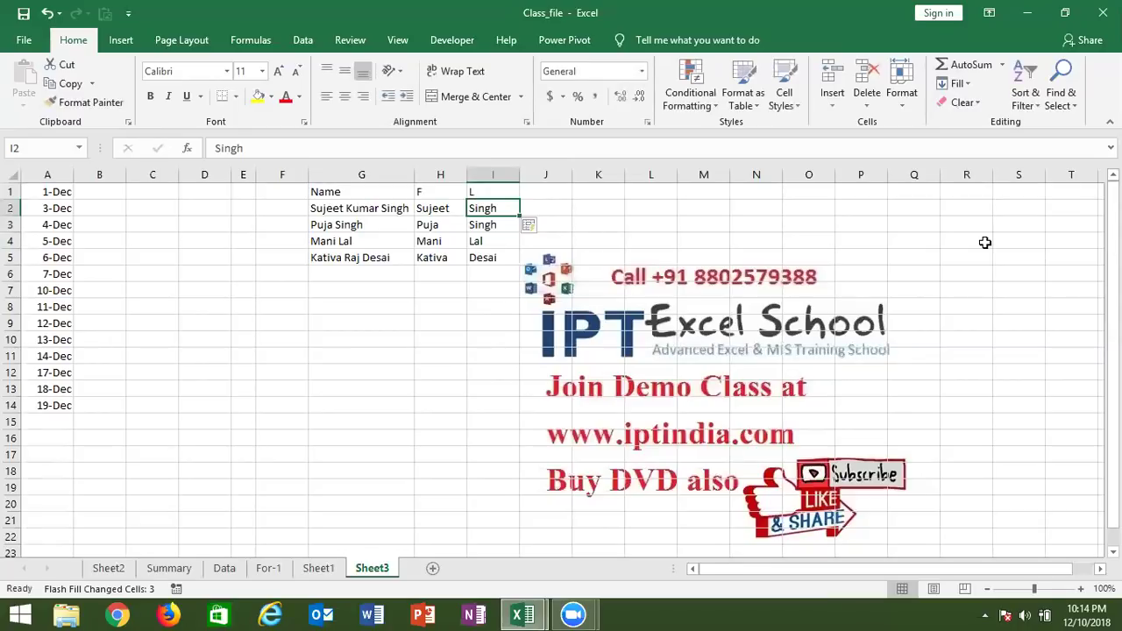
{"action": "left_click", "coordinate": [586, 186]}
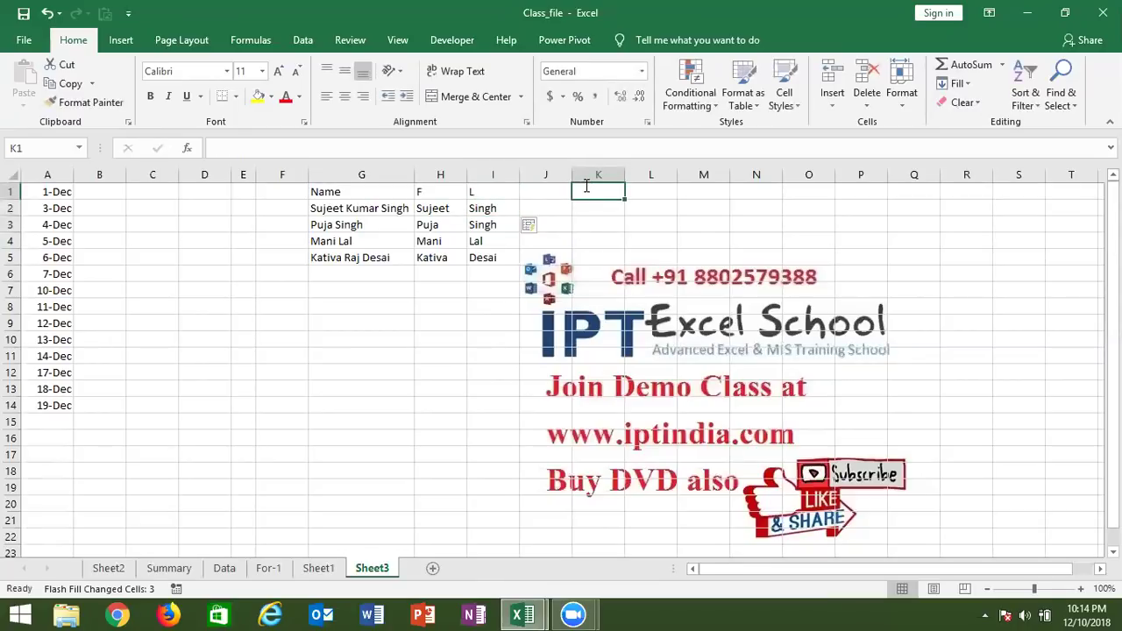
Add a Date header in K1 with the first date 12/1/2018 (1-Dec) in K2
{"action": "type", "text": "Date"}
{"action": "key", "text": "Return"}
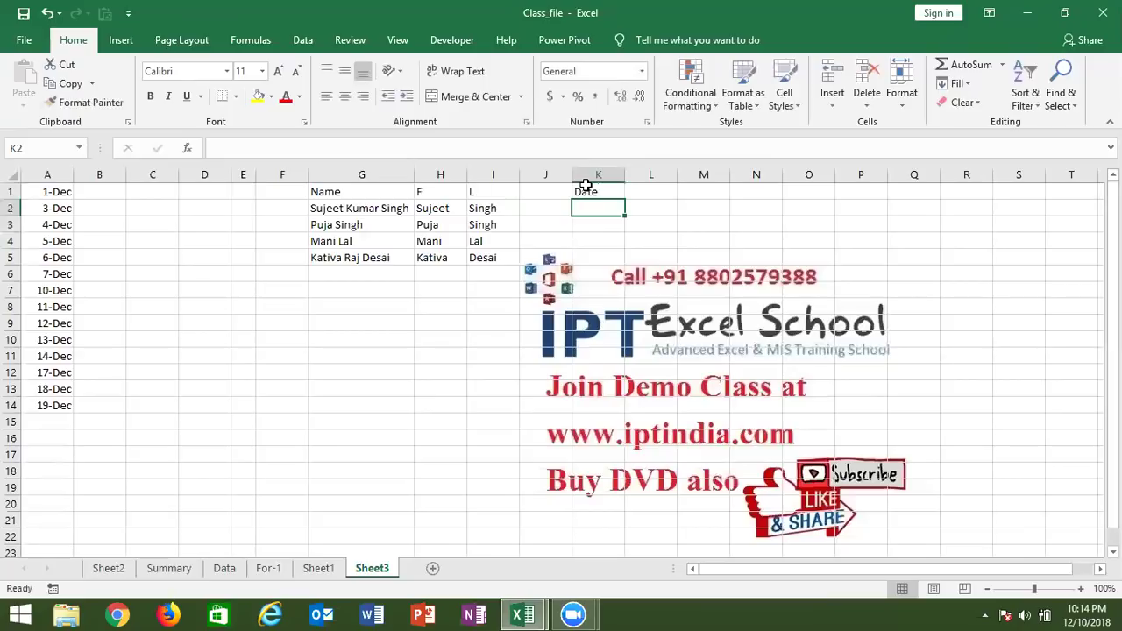
{"action": "type", "text": "12/1/2018"}
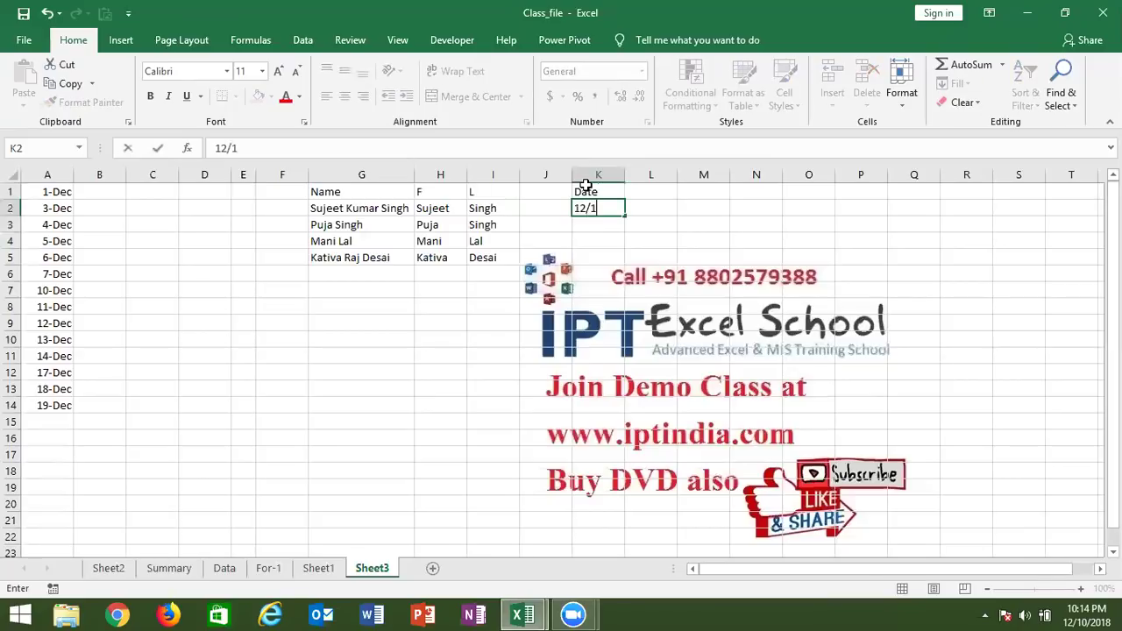
{"action": "key", "text": "ctrl+Return"}
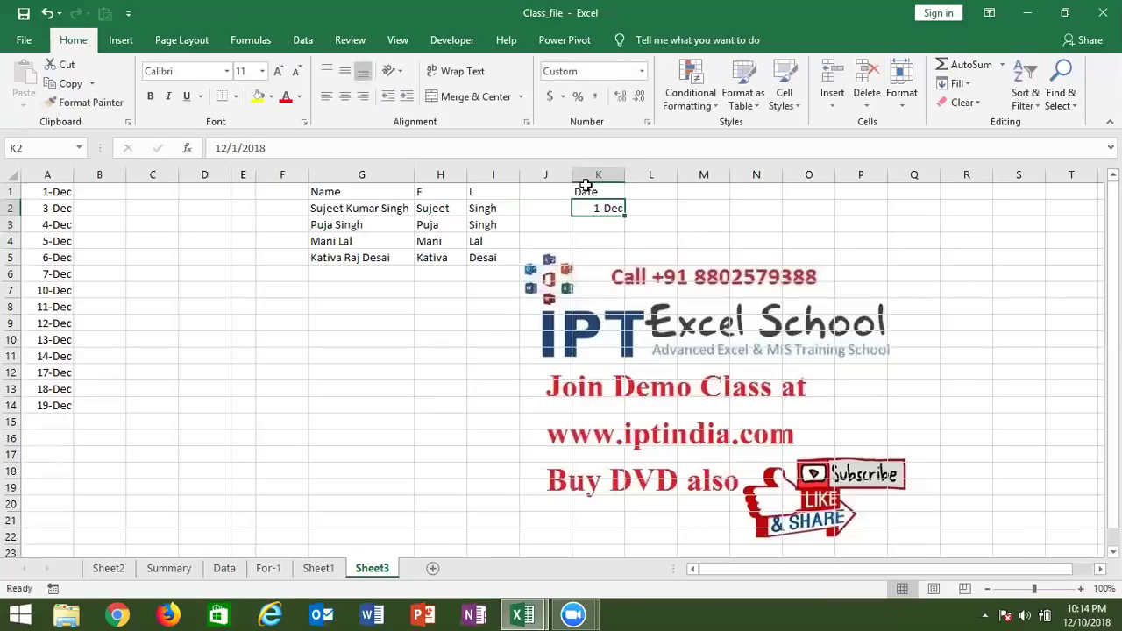
{"action": "key", "text": "Right"}
{"action": "key", "text": "Left"}
Enter =K2+20 in K3 and fill it down through K6 for dates in 20-day steps
{"action": "key", "text": "Down"}
{"action": "type", "text": "="}
{"action": "key", "text": "Up"}
{"action": "type", "text": "+"}
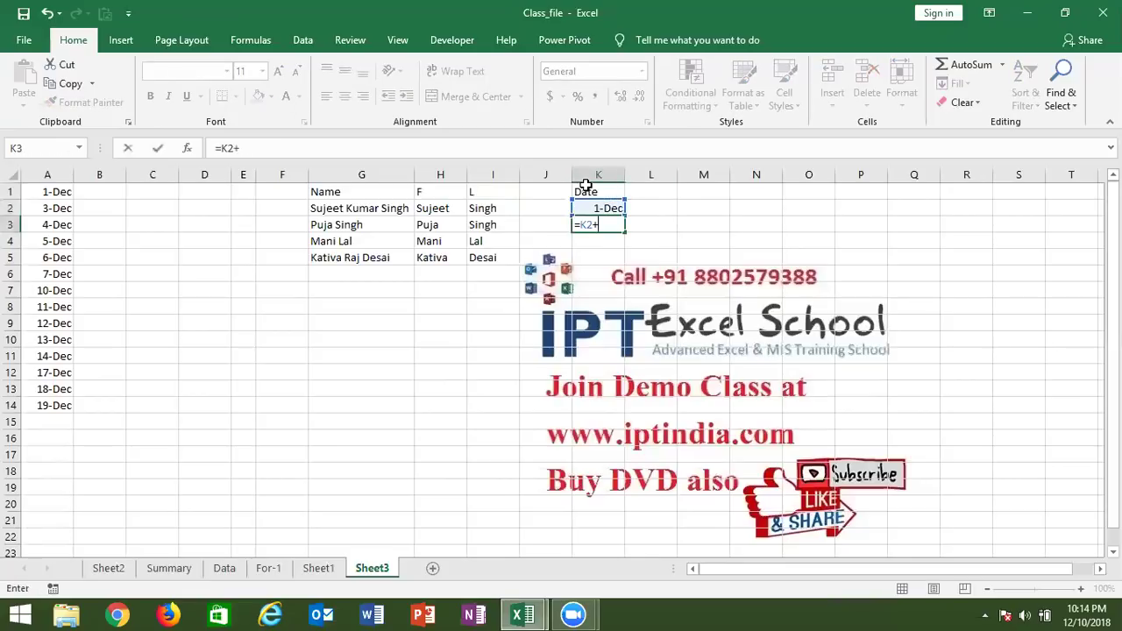
{"action": "type", "text": "20"}
{"action": "key", "text": "Return"}
{"action": "key", "text": "Up"}
{"action": "key", "text": "shift+Down"}
{"action": "key", "text": "shift+Down"}
{"action": "key", "text": "shift+Down"}
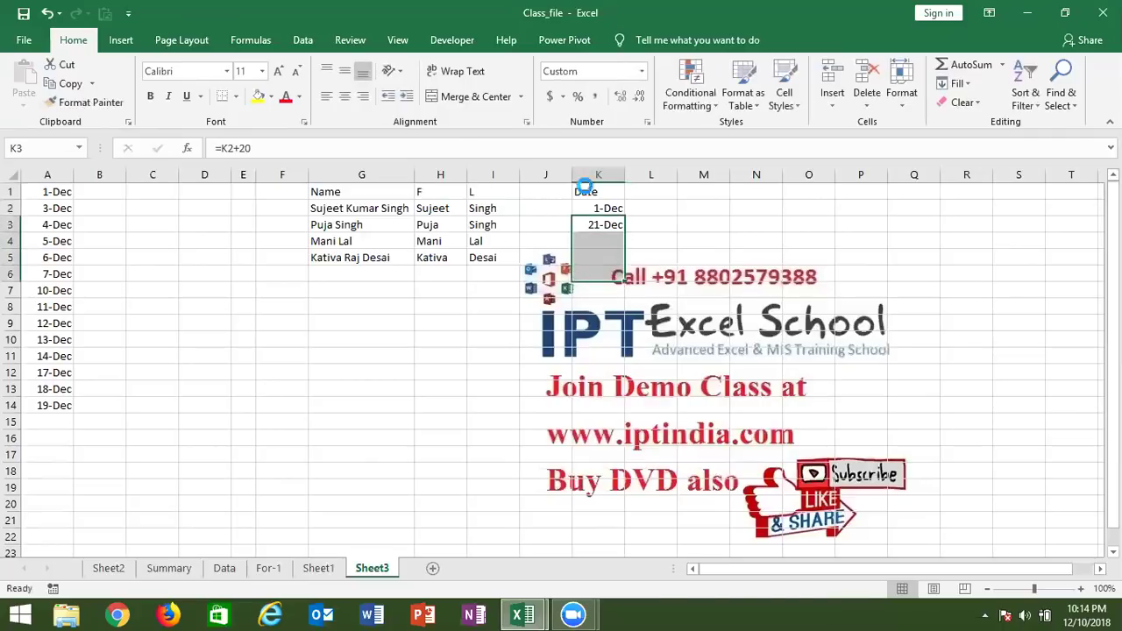
{"action": "key", "text": "ctrl+d"}
{"action": "key", "text": "ctrl+q"}
{"action": "key", "text": "Right"}
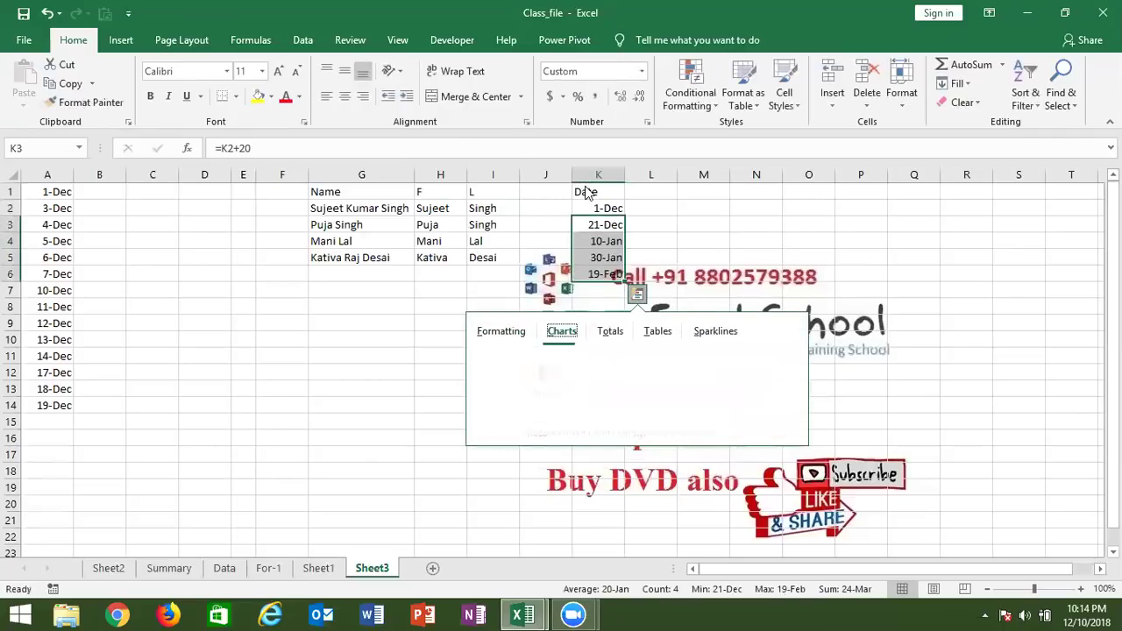
{"action": "left_click", "coordinate": [707, 226]}
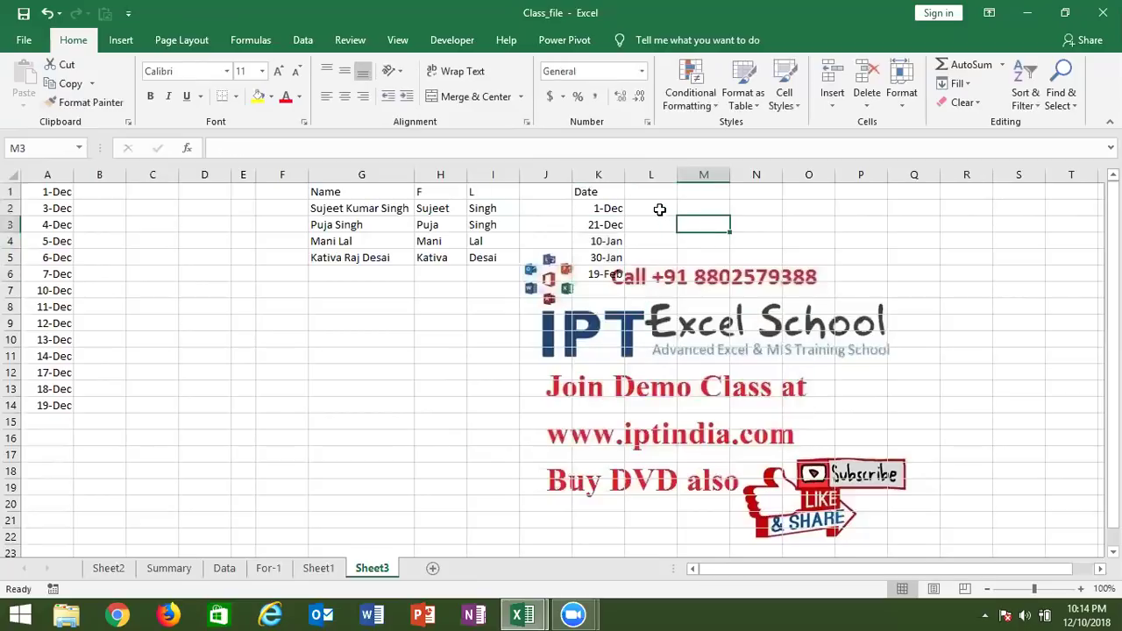
Type Dec in L2 and Flash Fill the matching month names down column L
{"action": "left_click", "coordinate": [658, 208]}
{"action": "type", "text": "Dec"}
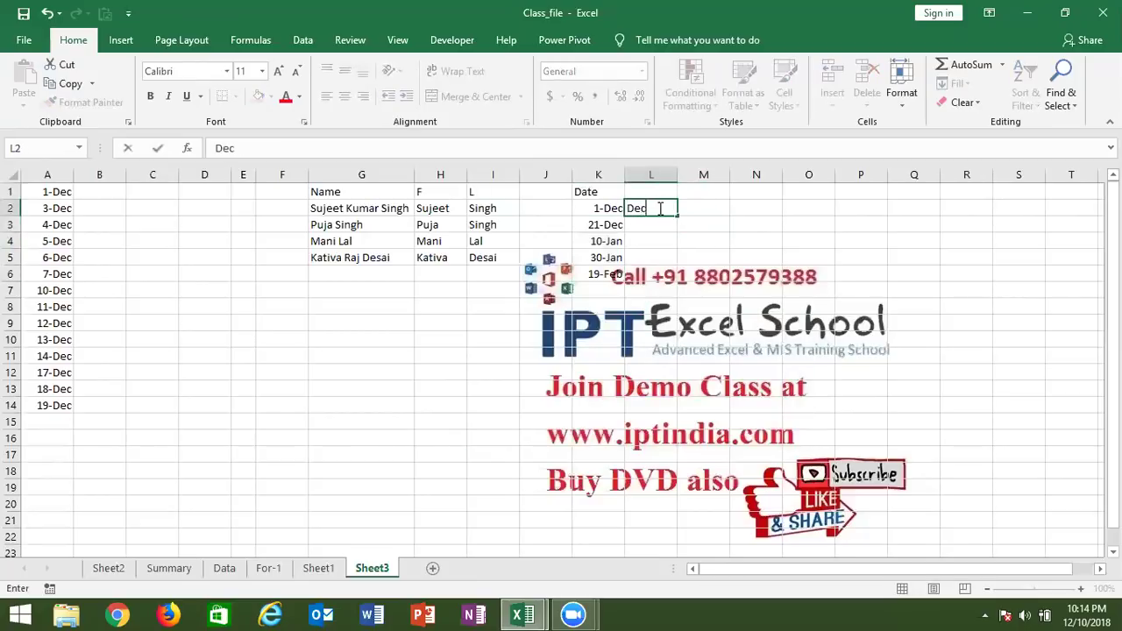
{"action": "key", "text": "Return"}
{"action": "left_click", "coordinate": [657, 207]}
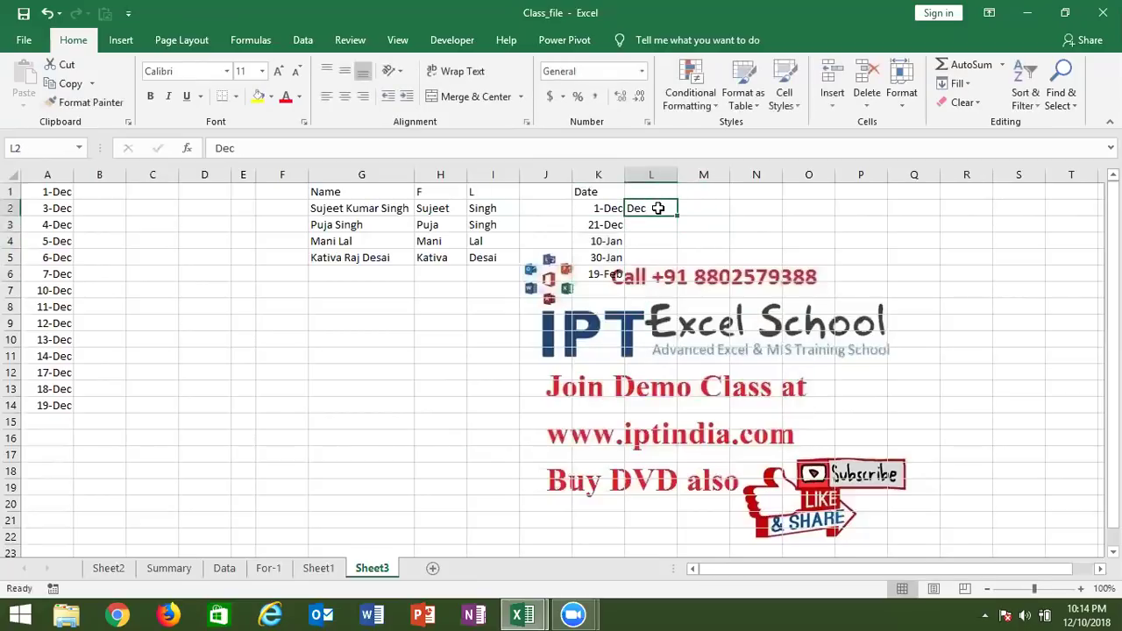
{"action": "left_click", "coordinate": [960, 83]}
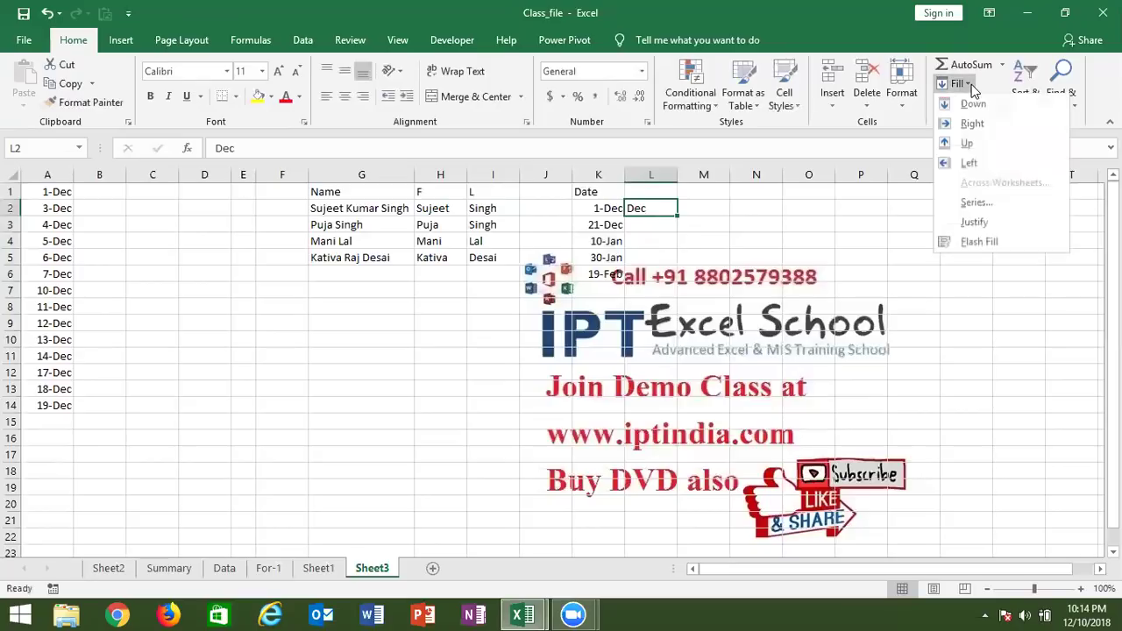
{"action": "left_click", "coordinate": [968, 244]}
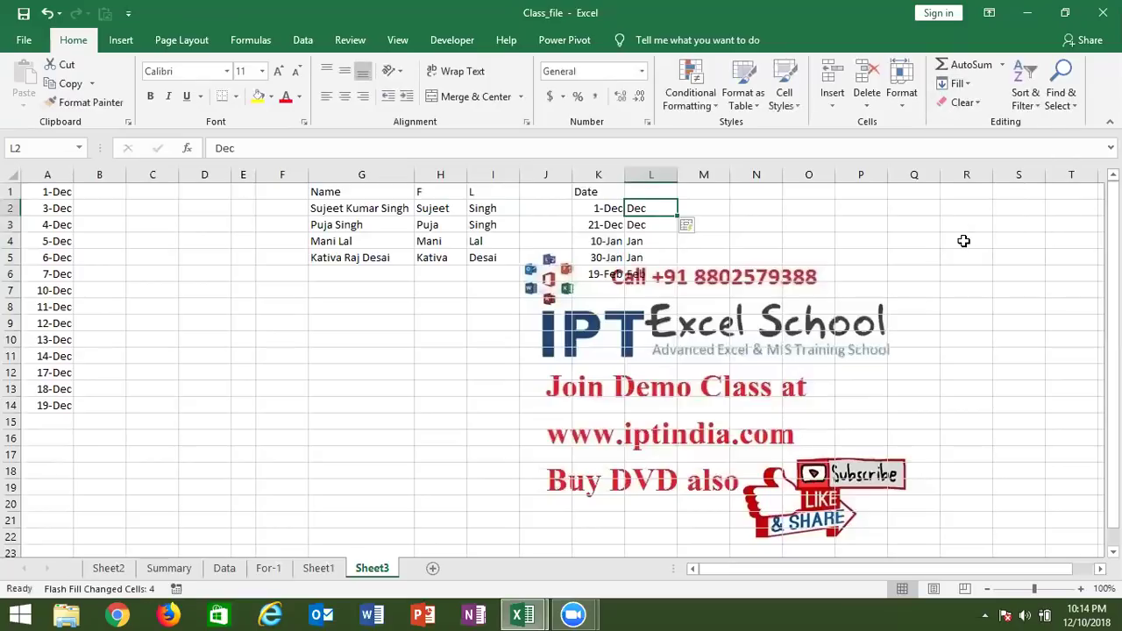
{"action": "left_click", "coordinate": [759, 203]}
Enter the decimals 12.36, 85.25, 45.78 and 25.85 in N2:N5
{"action": "type", "text": "12.36"}
{"action": "key", "text": "Return"}
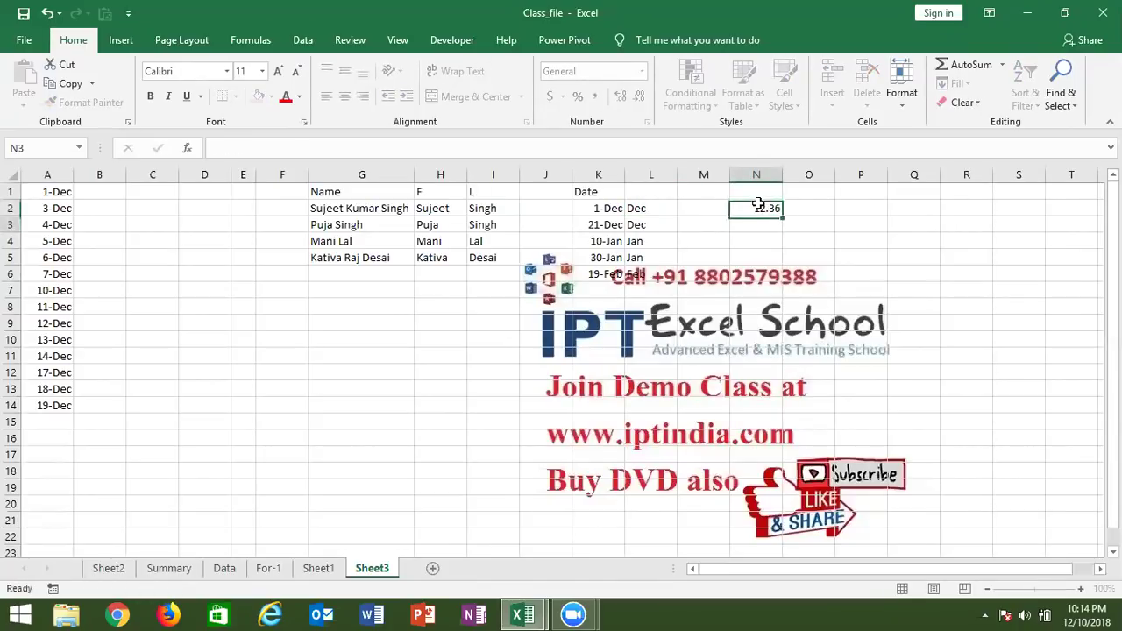
{"action": "type", "text": "85.25"}
{"action": "key", "text": "Return"}
{"action": "type", "text": "45.78"}
{"action": "key", "text": "Return"}
{"action": "type", "text": "0.85"}
{"action": "key", "text": "Return"}
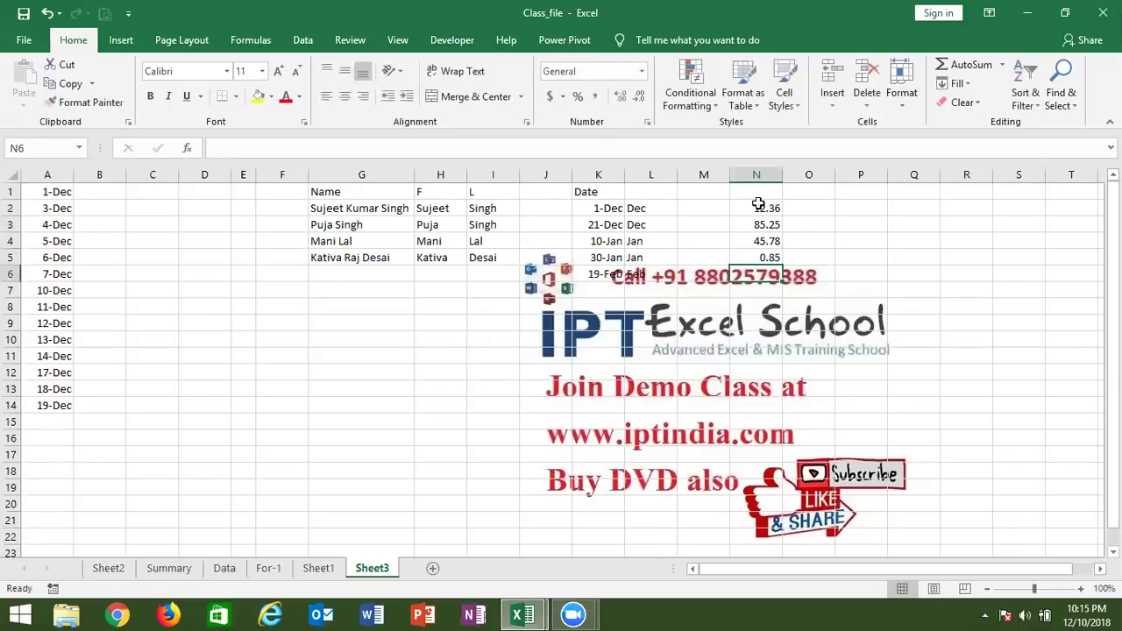
{"action": "type", "text": "1"}
{"action": "key", "text": "Up"}
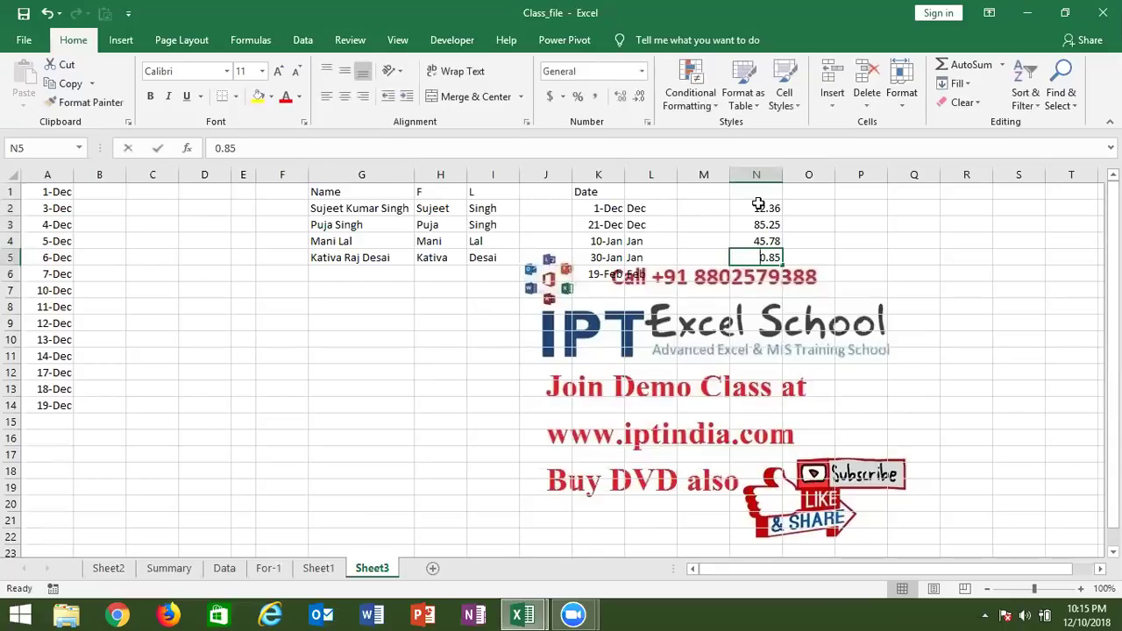
{"action": "type", "text": "25.85"}
{"action": "key", "text": "Return"}
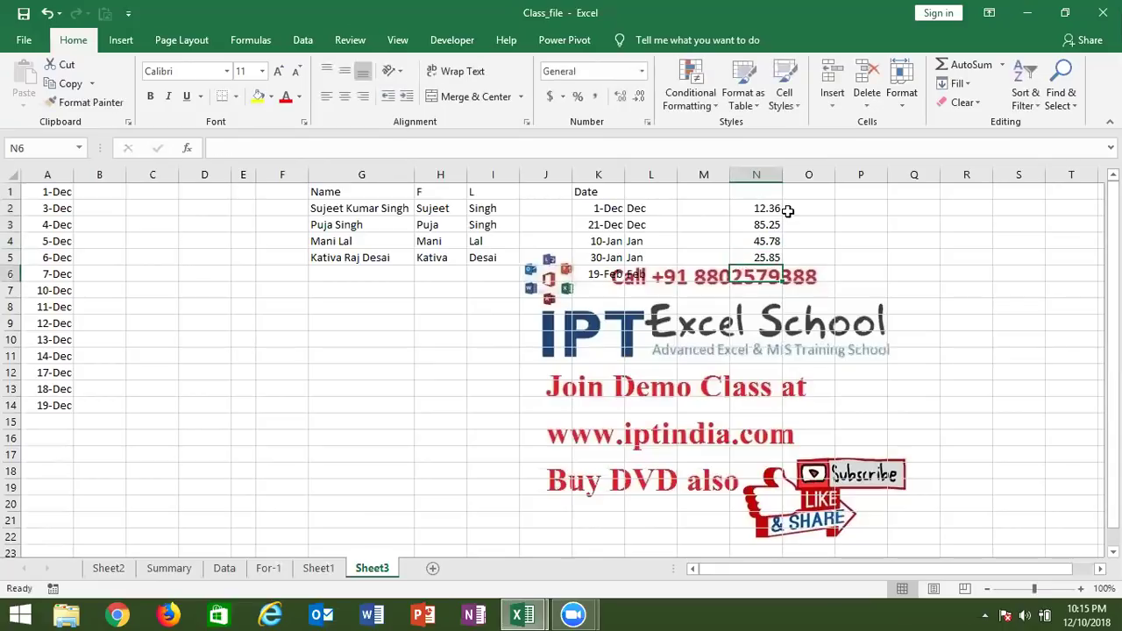
Try Flash Fill from a 0.36 example in O2, then undo it
{"action": "left_click", "coordinate": [788, 211]}
{"action": "type", "text": "0"}
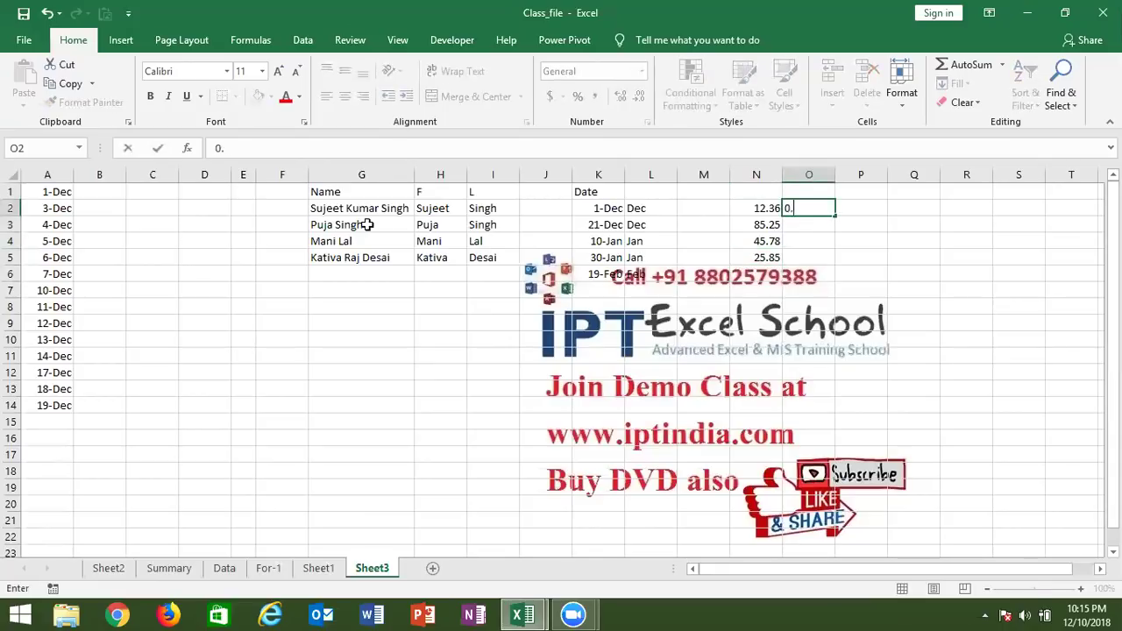
{"action": "type", "text": ".36"}
{"action": "key", "text": "Return"}
{"action": "key", "text": "Up"}
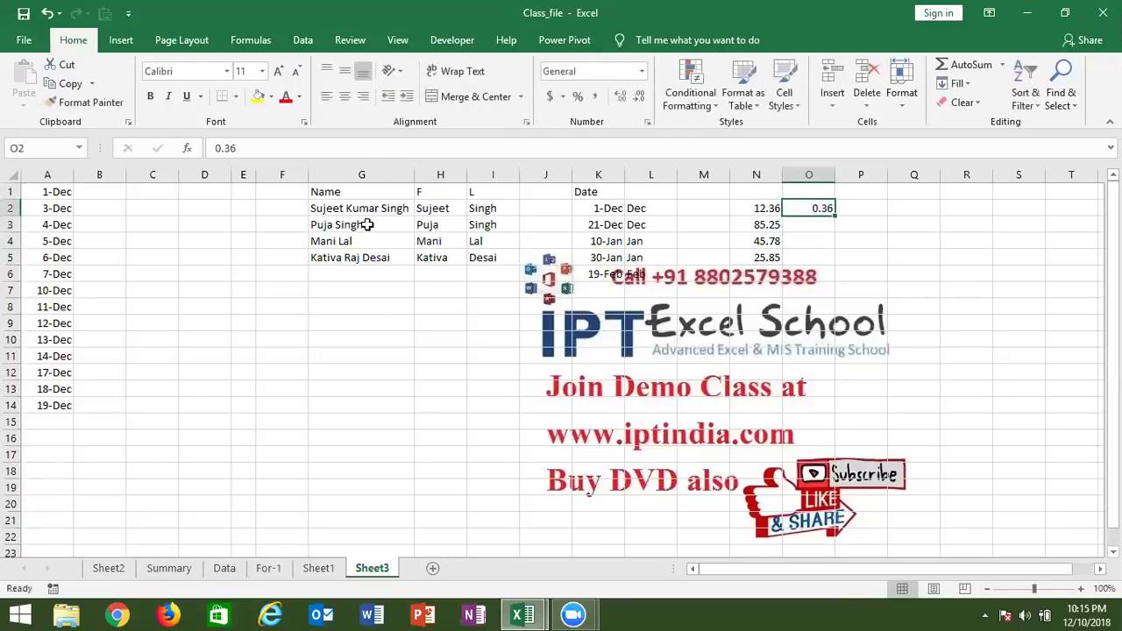
{"action": "left_click", "coordinate": [958, 88]}
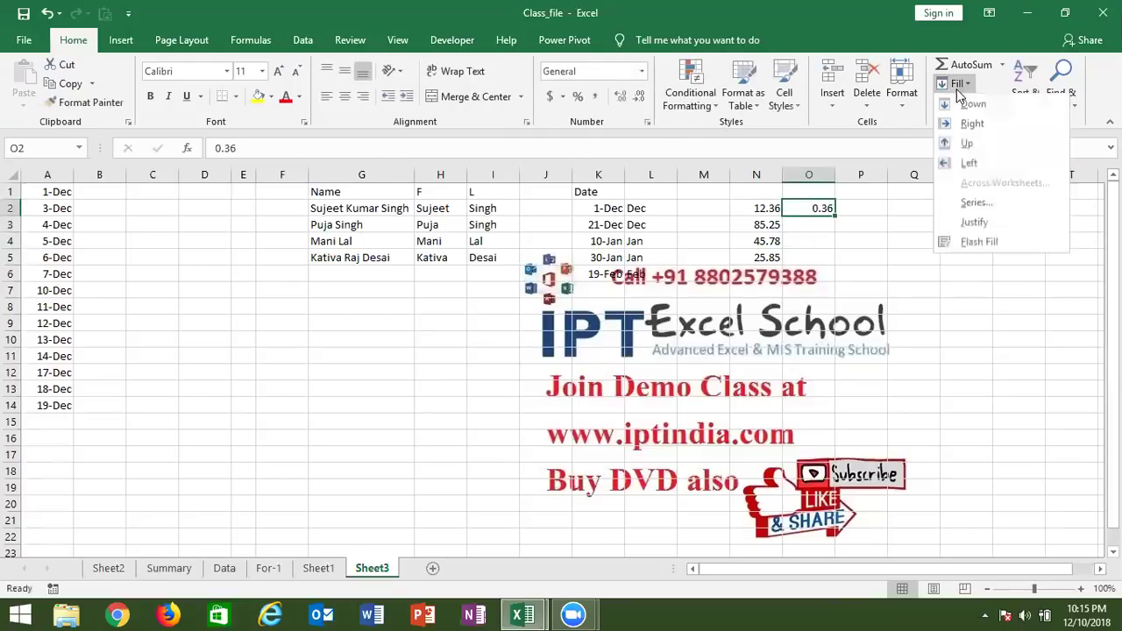
{"action": "left_click", "coordinate": [969, 242]}
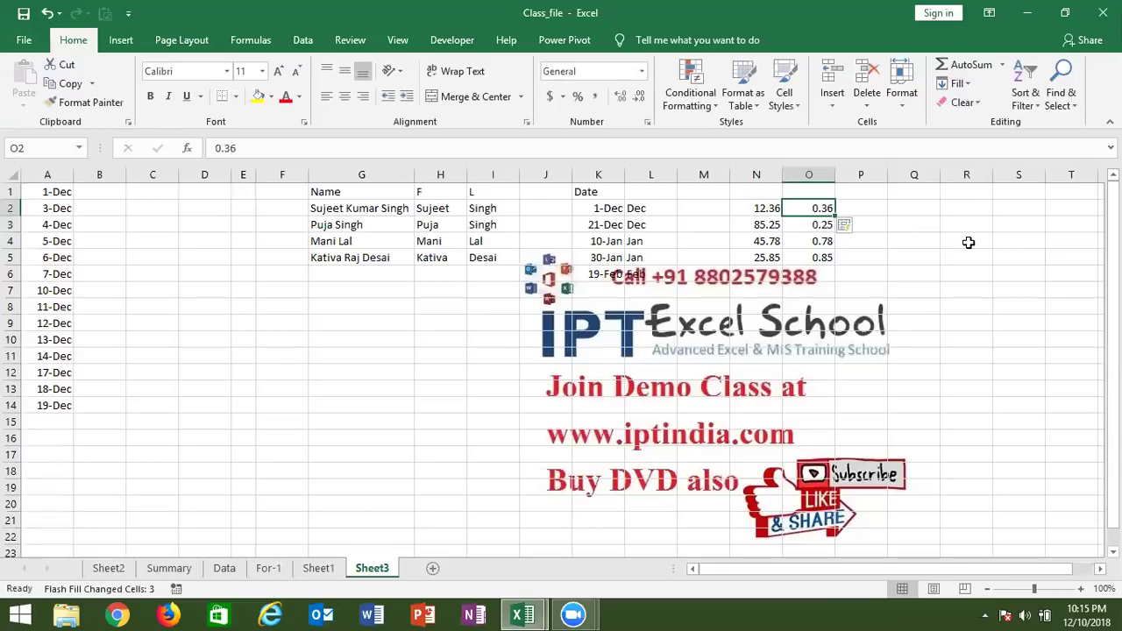
{"action": "key", "text": "ctrl+z"}
{"action": "key", "text": "ctrl+z"}
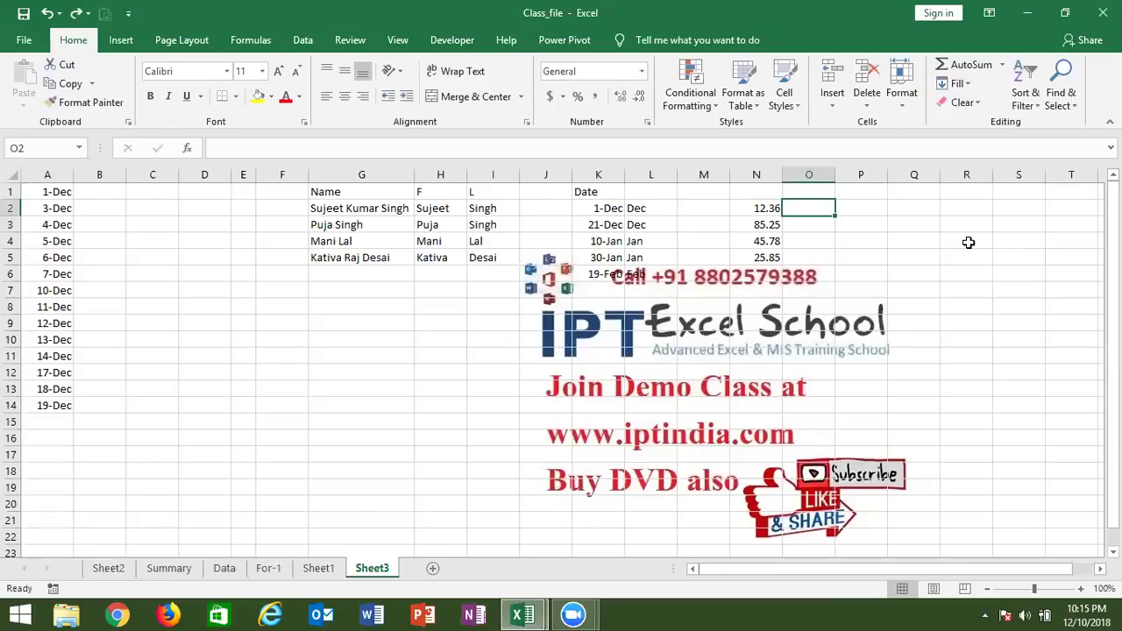
Change N2 to 25.25, try Flash Fill from a 0.25 example in O2, and undo the wrong results
{"action": "left_click", "coordinate": [761, 209]}
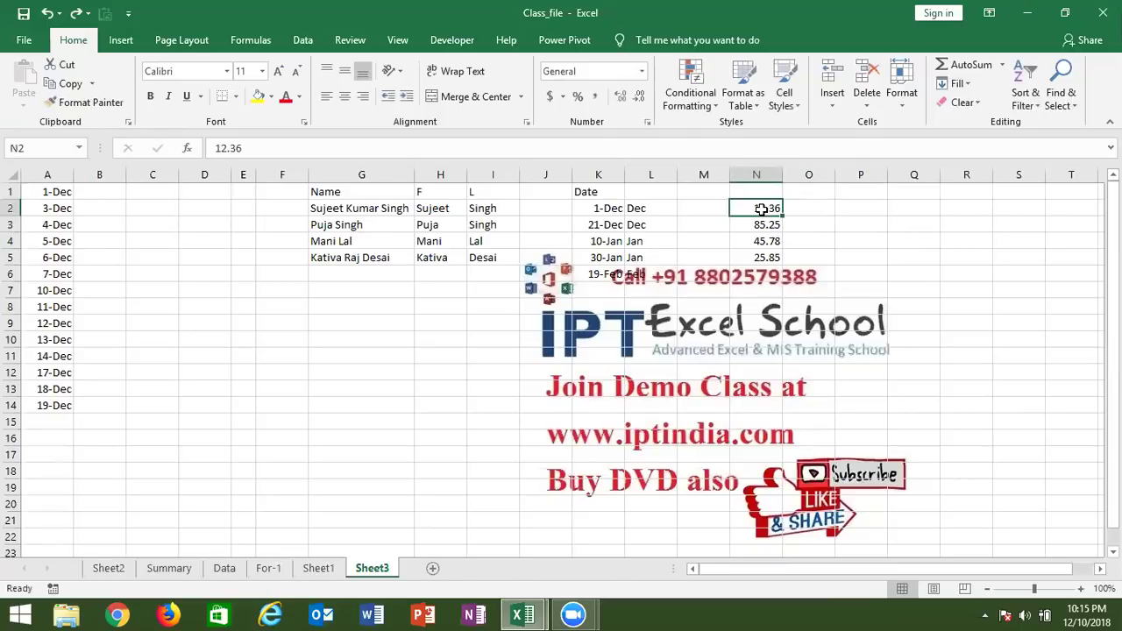
{"action": "type", "text": "25.25"}
{"action": "key", "text": "Return"}
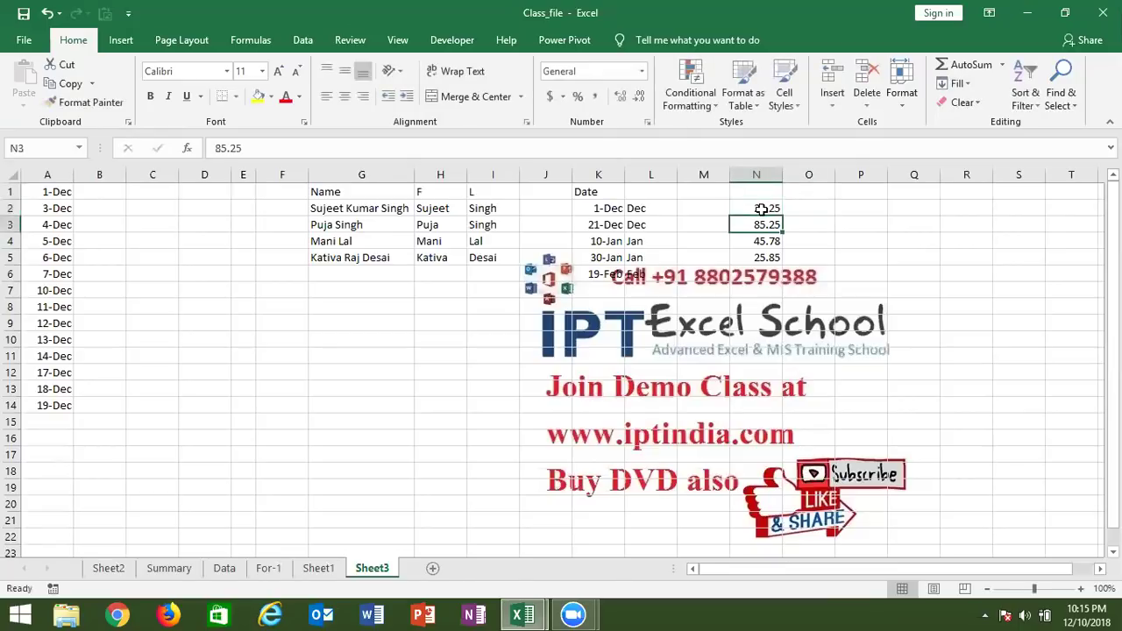
{"action": "left_click", "coordinate": [798, 210]}
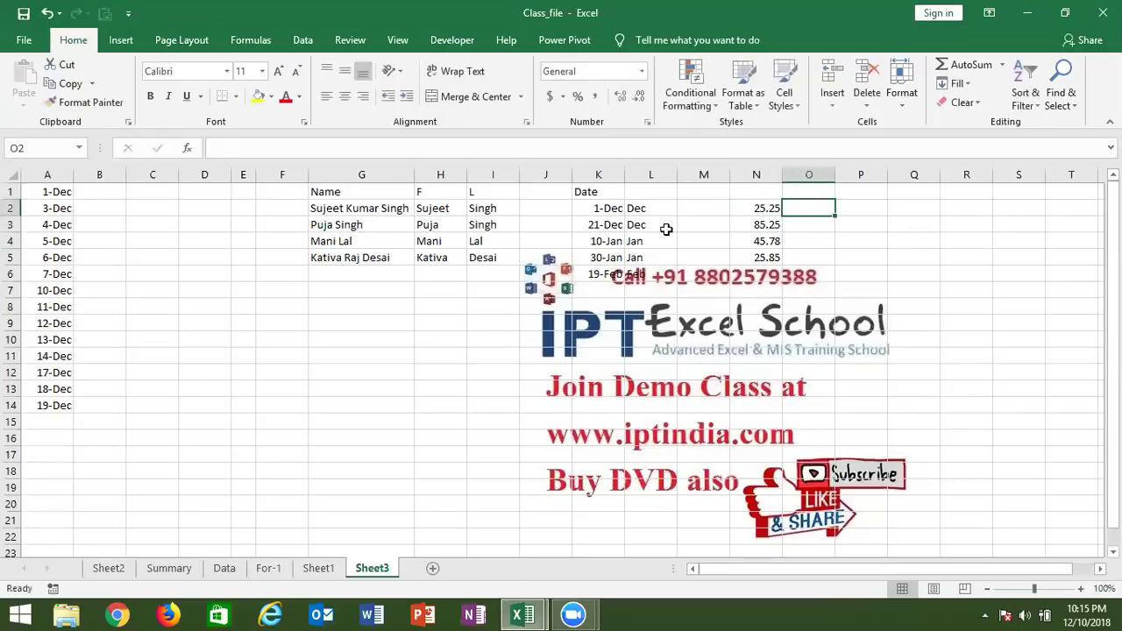
{"action": "type", "text": "0.25"}
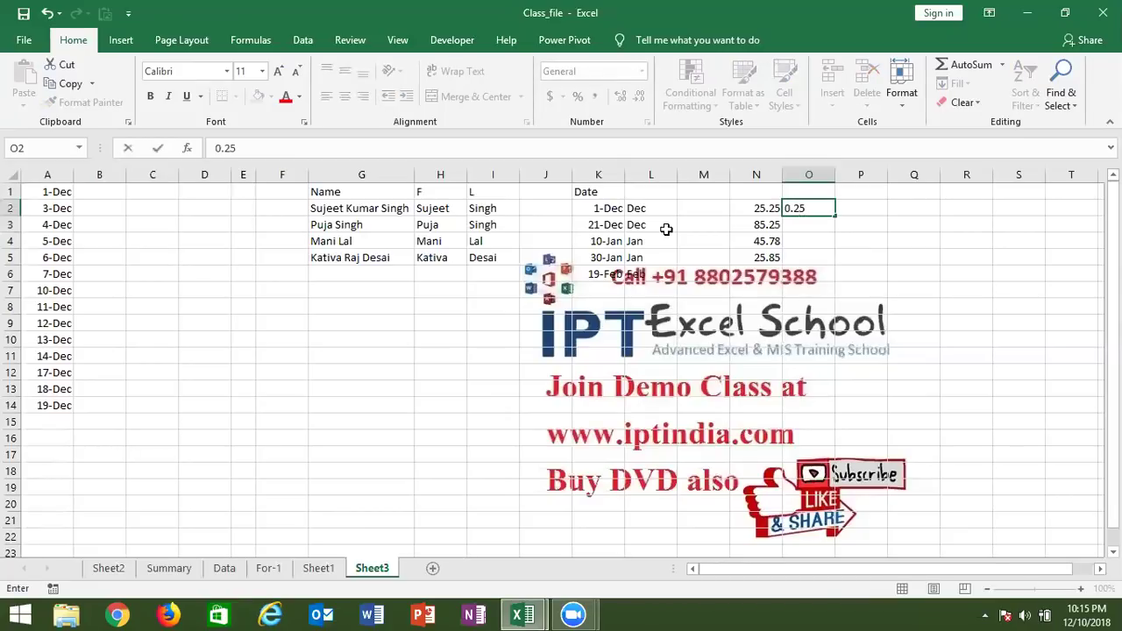
{"action": "key", "text": "ctrl+Return"}
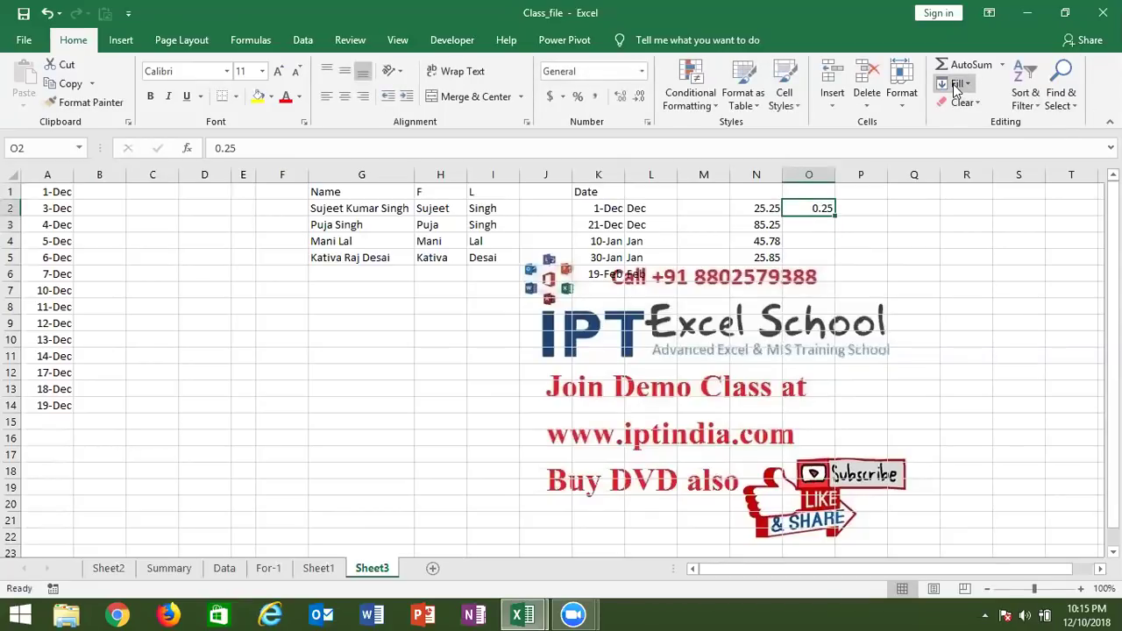
{"action": "left_click", "coordinate": [956, 88]}
{"action": "left_click", "coordinate": [971, 238]}
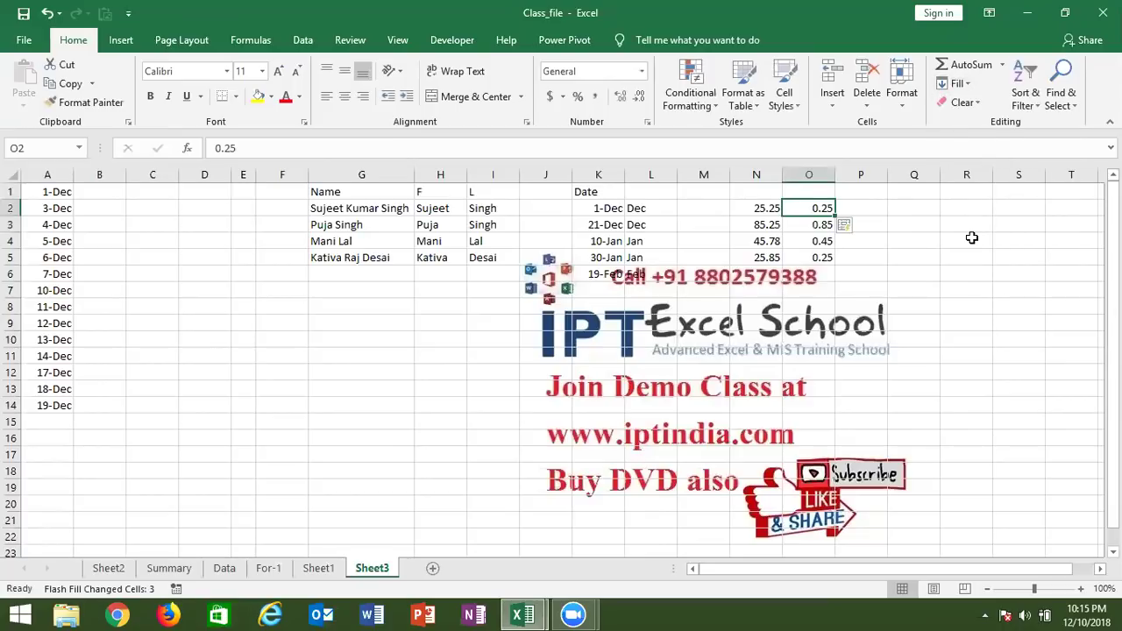
{"action": "key", "text": "ctrl+z"}
{"action": "key", "text": "ctrl+z"}
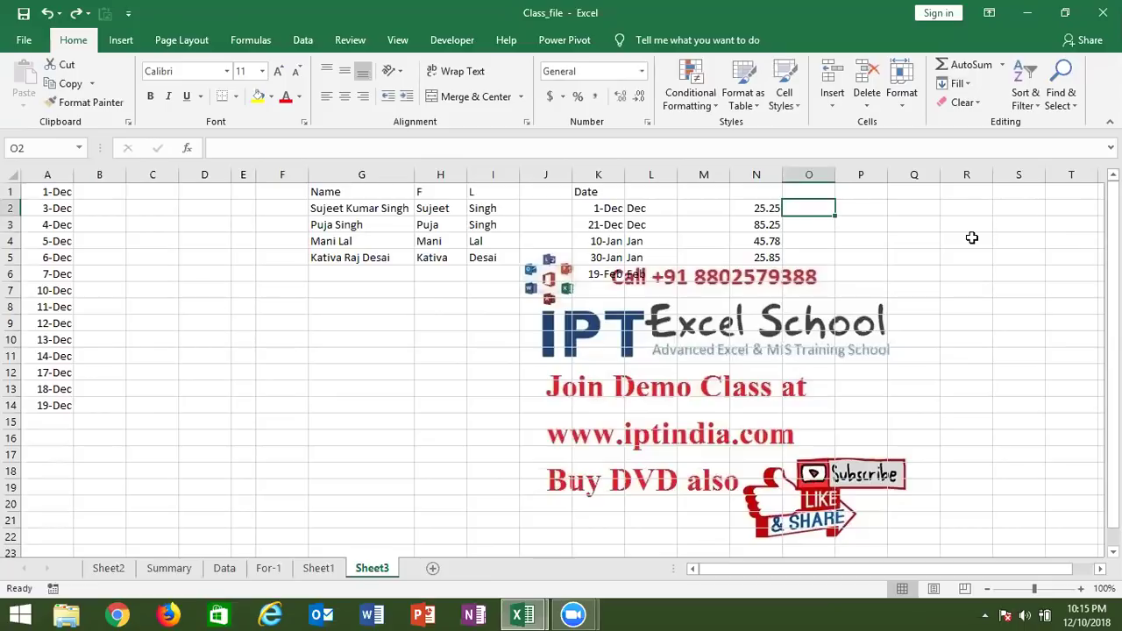
Put a 0.25 example in O3 and Flash Fill decimal parts 0.25, 0.25, 0.78, 0.85 into column O
{"action": "key", "text": "Down"}
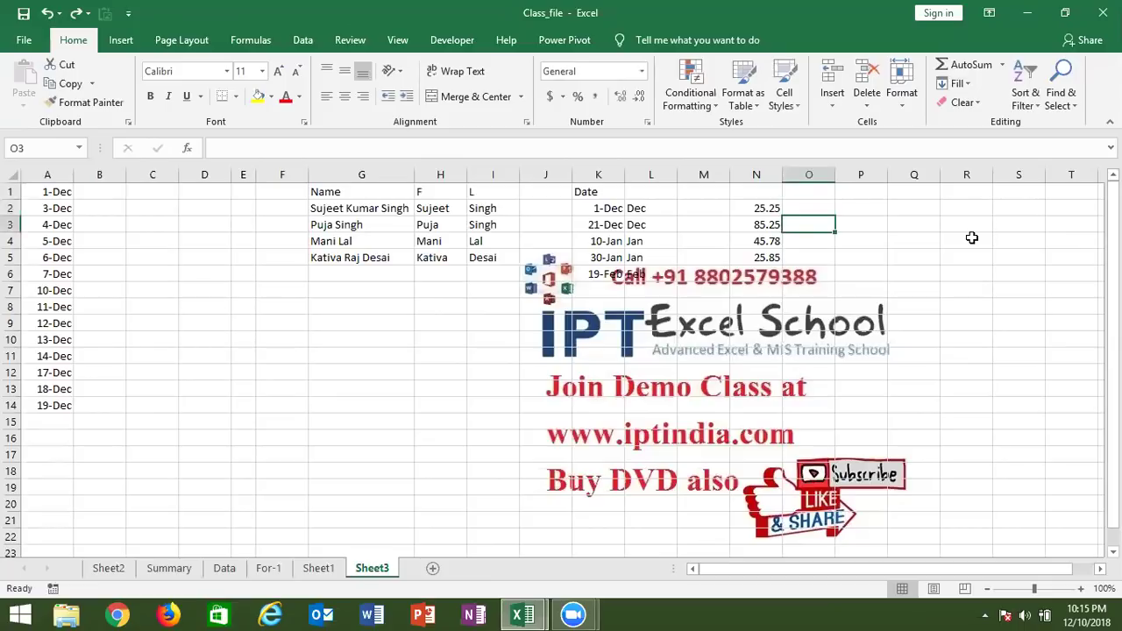
{"action": "type", "text": "85."}
{"action": "type", "text": "25"}
{"action": "key", "text": "Escape"}
{"action": "type", "text": "0."}
{"action": "key", "text": "Return"}
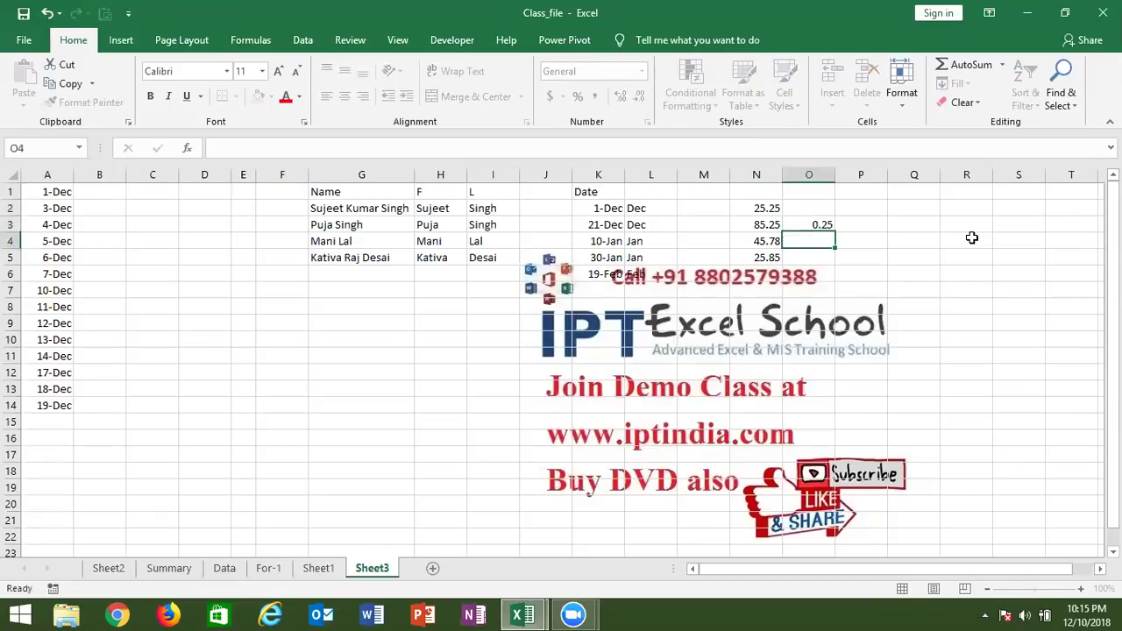
{"action": "key", "text": "Up"}
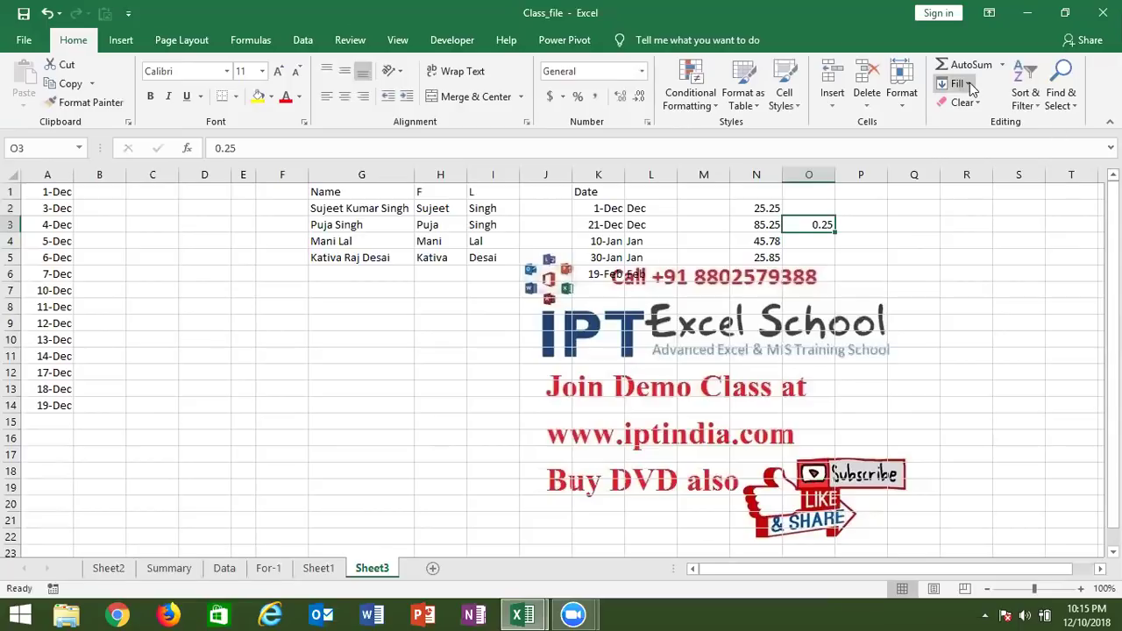
{"action": "left_click", "coordinate": [968, 83]}
{"action": "left_click", "coordinate": [979, 243]}
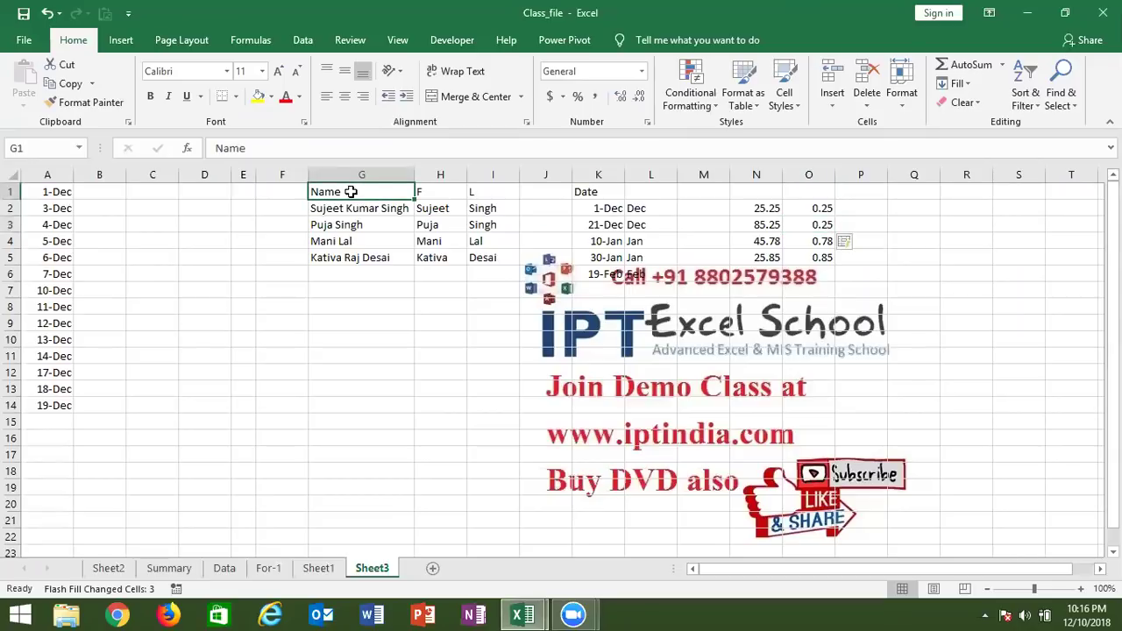
Give the name table G1:I5 a yellow fill and All Borders
{"action": "left_click_drag", "start_coordinate": [359, 191], "coordinate": [473, 252]}
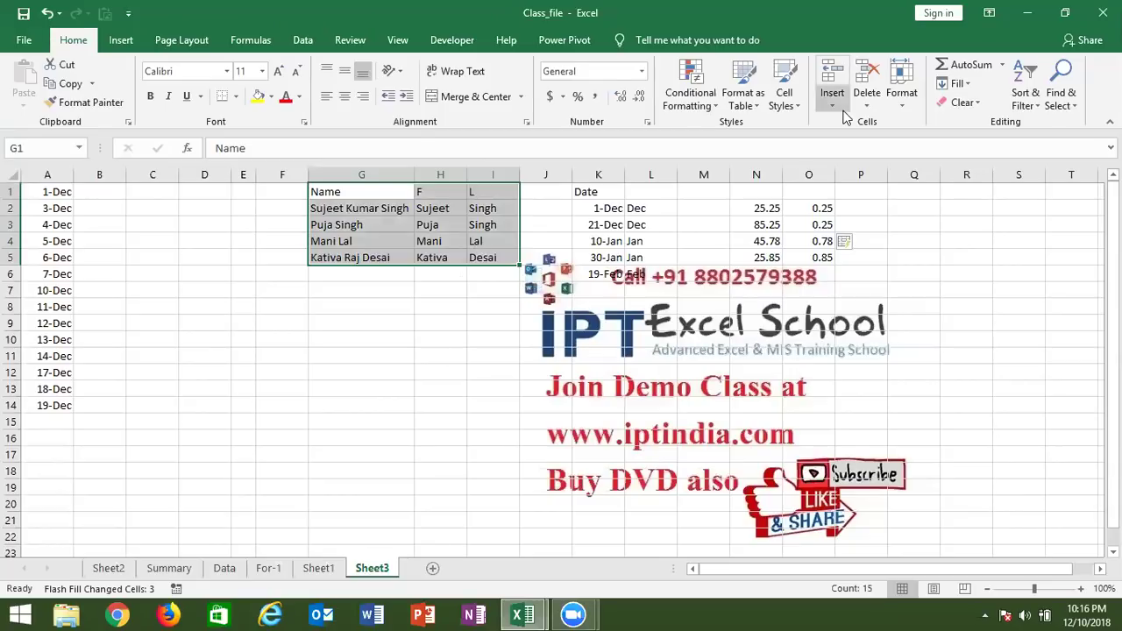
{"action": "left_click", "coordinate": [977, 104]}
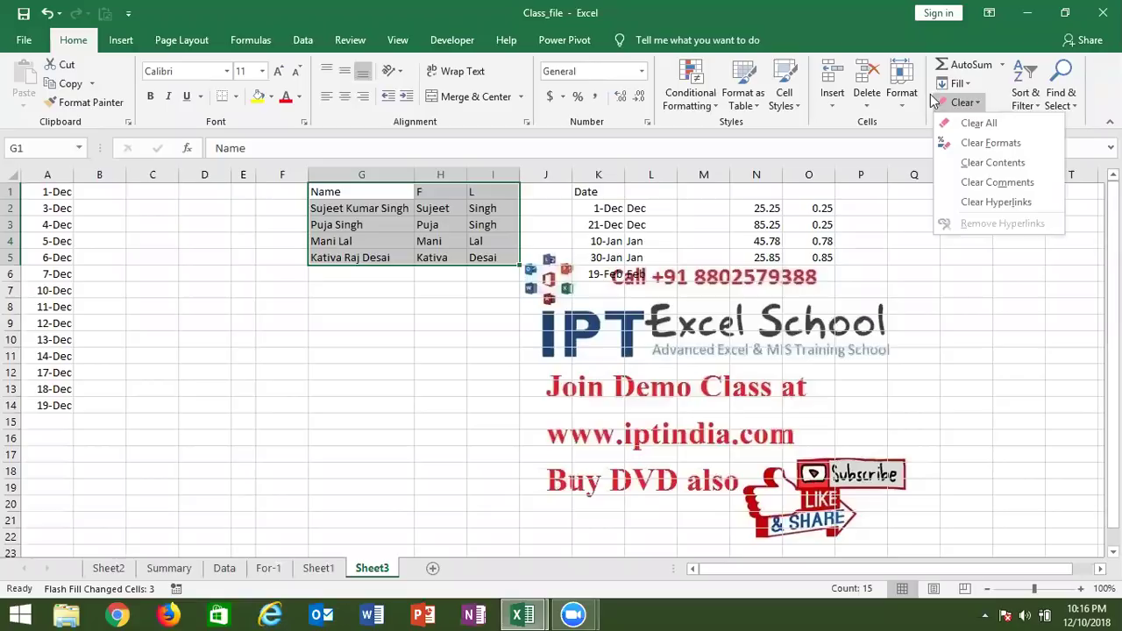
{"action": "left_click", "coordinate": [254, 110]}
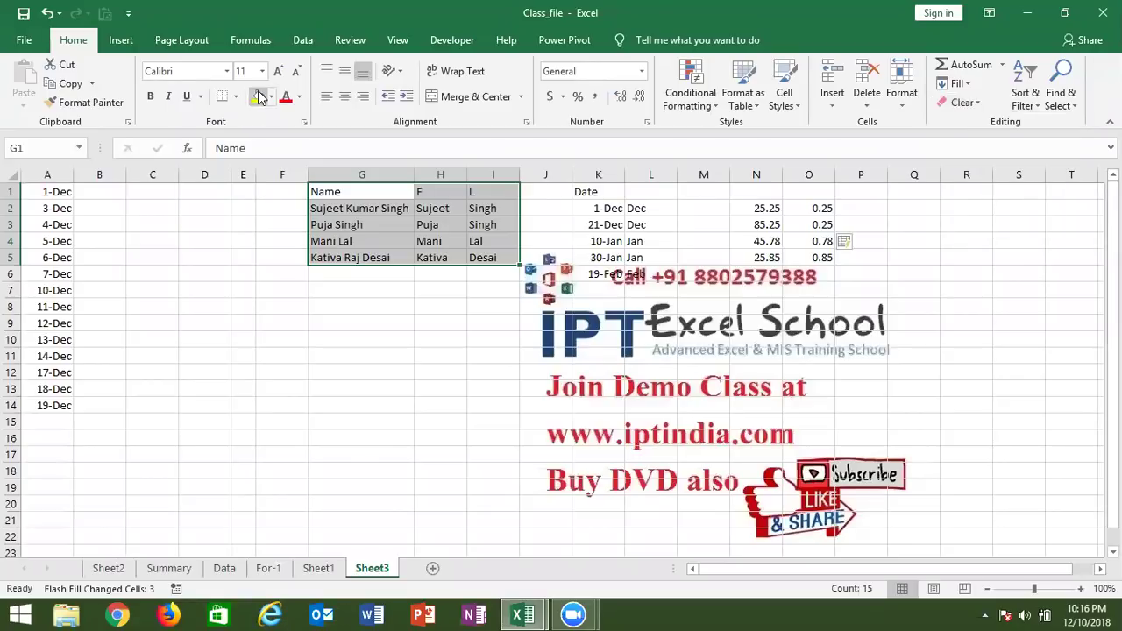
{"action": "left_click", "coordinate": [258, 97]}
{"action": "left_click", "coordinate": [236, 97]}
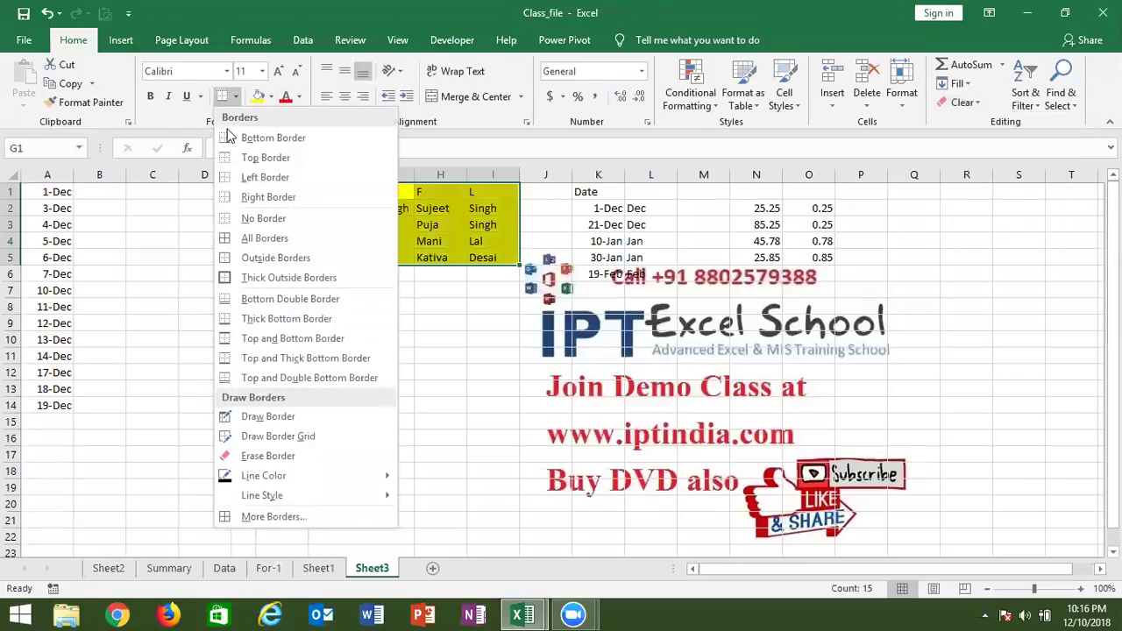
{"action": "left_click", "coordinate": [223, 241]}
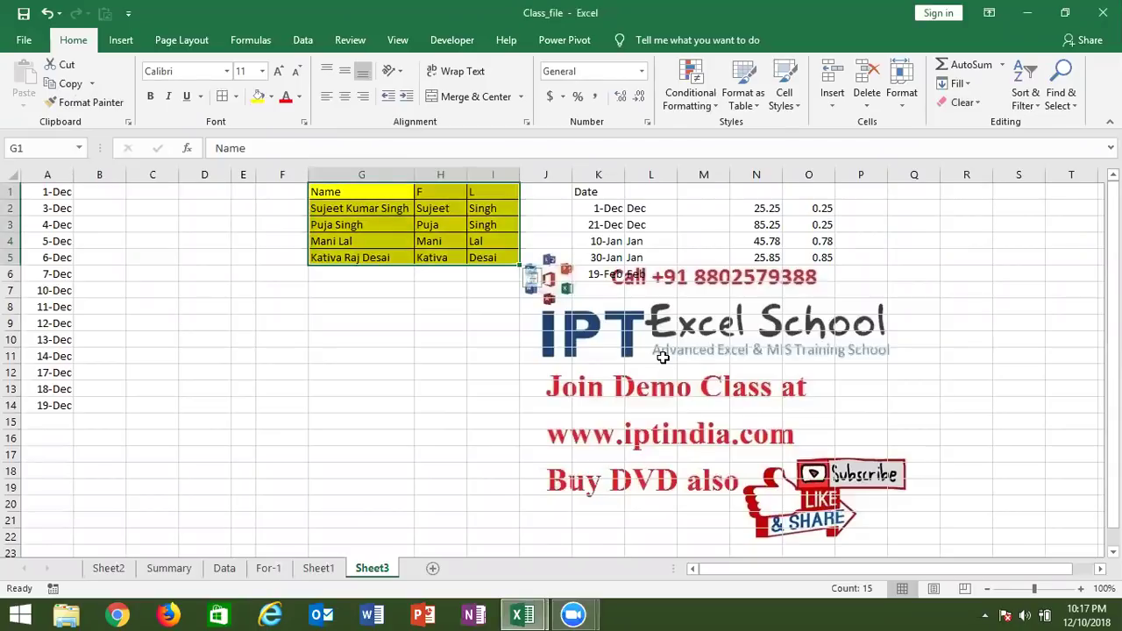
Try Clear All and Clear Formats on the table, undoing each to keep the formatting
{"action": "left_click", "coordinate": [975, 103]}
{"action": "left_click", "coordinate": [983, 126]}
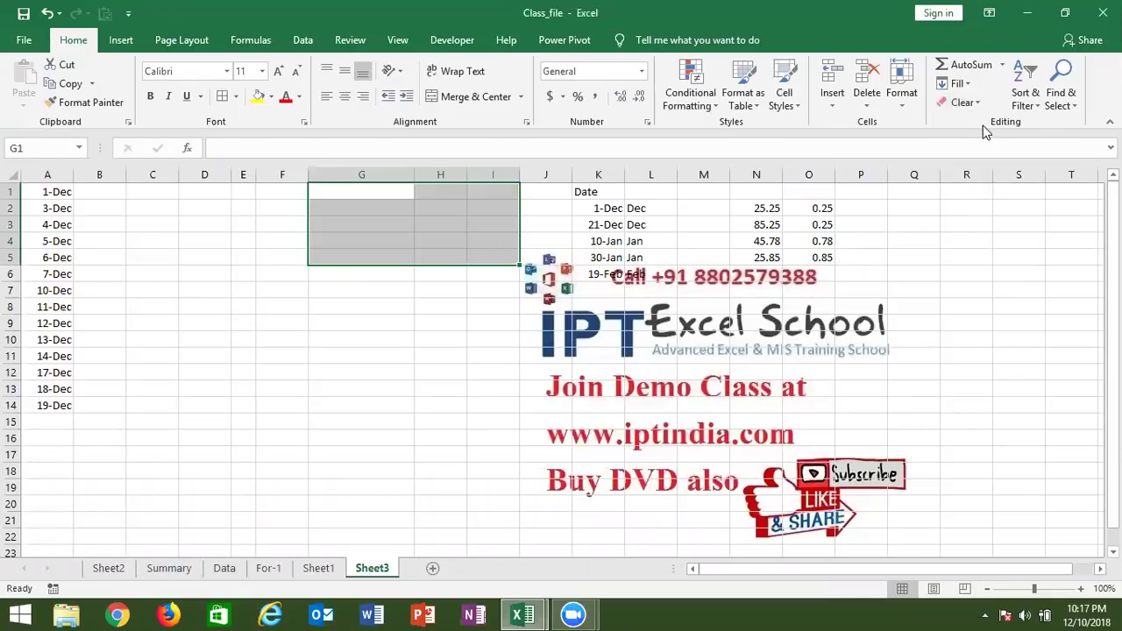
{"action": "key", "text": "ctrl+z"}
{"action": "left_click", "coordinate": [963, 103]}
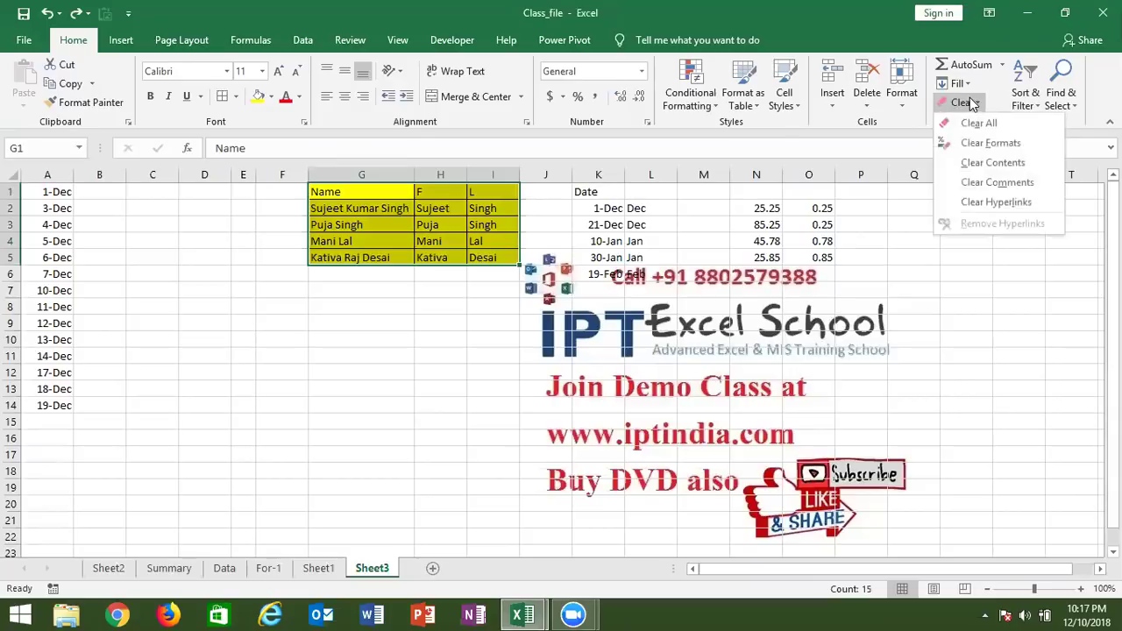
{"action": "left_click", "coordinate": [980, 143]}
{"action": "key", "text": "ctrl+z"}
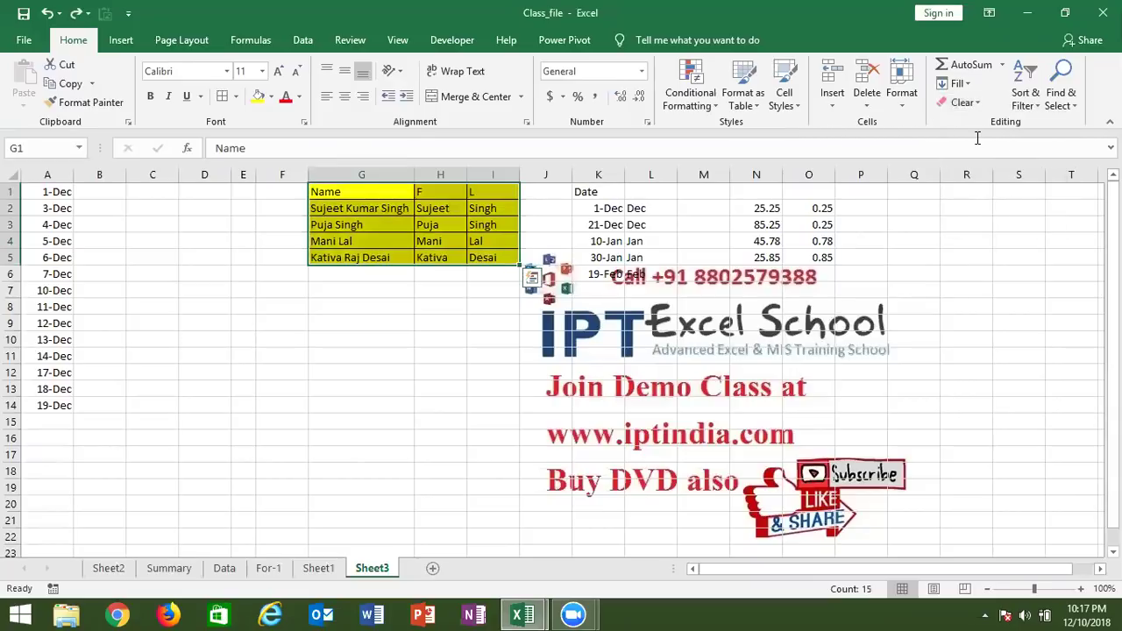
Leave the Clear options unused and select L7 to view the yellow, bordered name table
{"action": "left_click", "coordinate": [963, 103]}
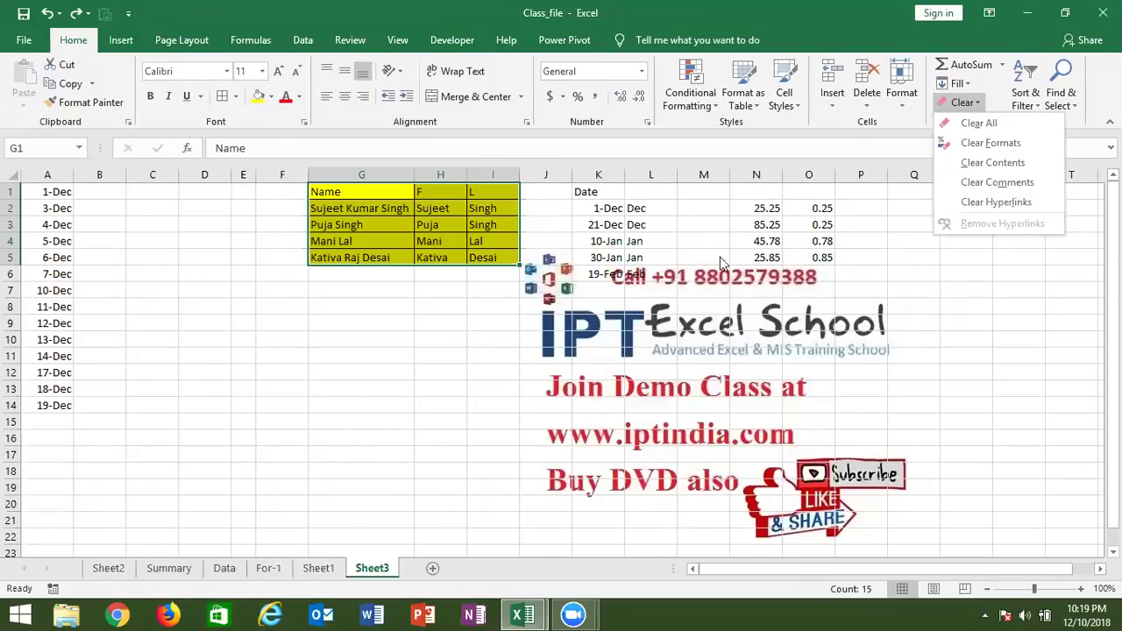
{"action": "left_click", "coordinate": [963, 102]}
{"action": "left_click", "coordinate": [669, 285]}
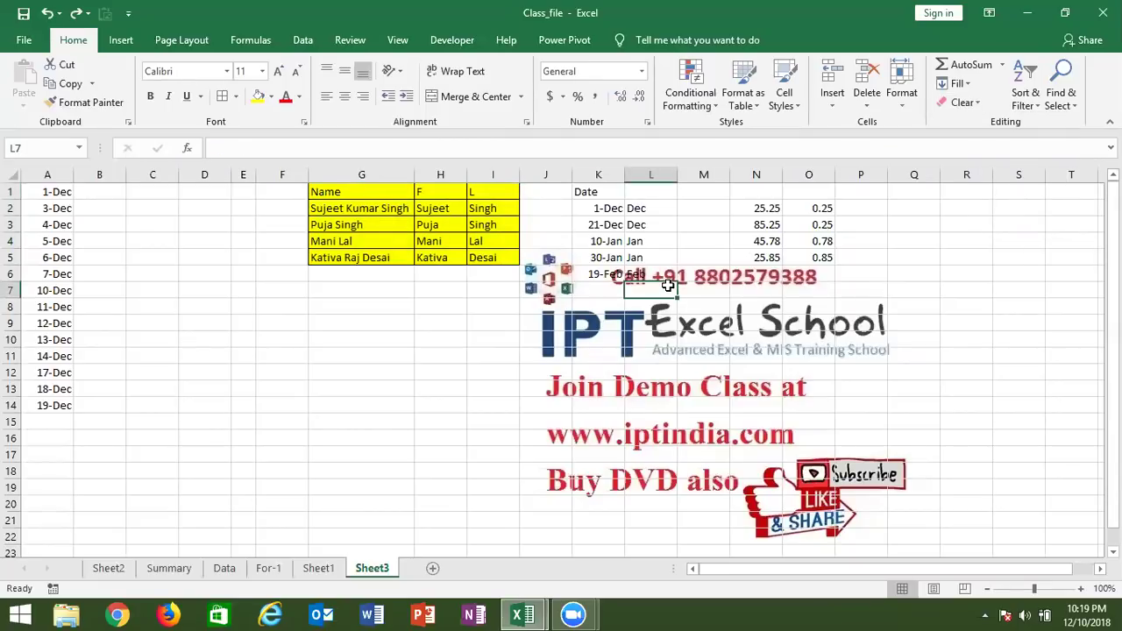